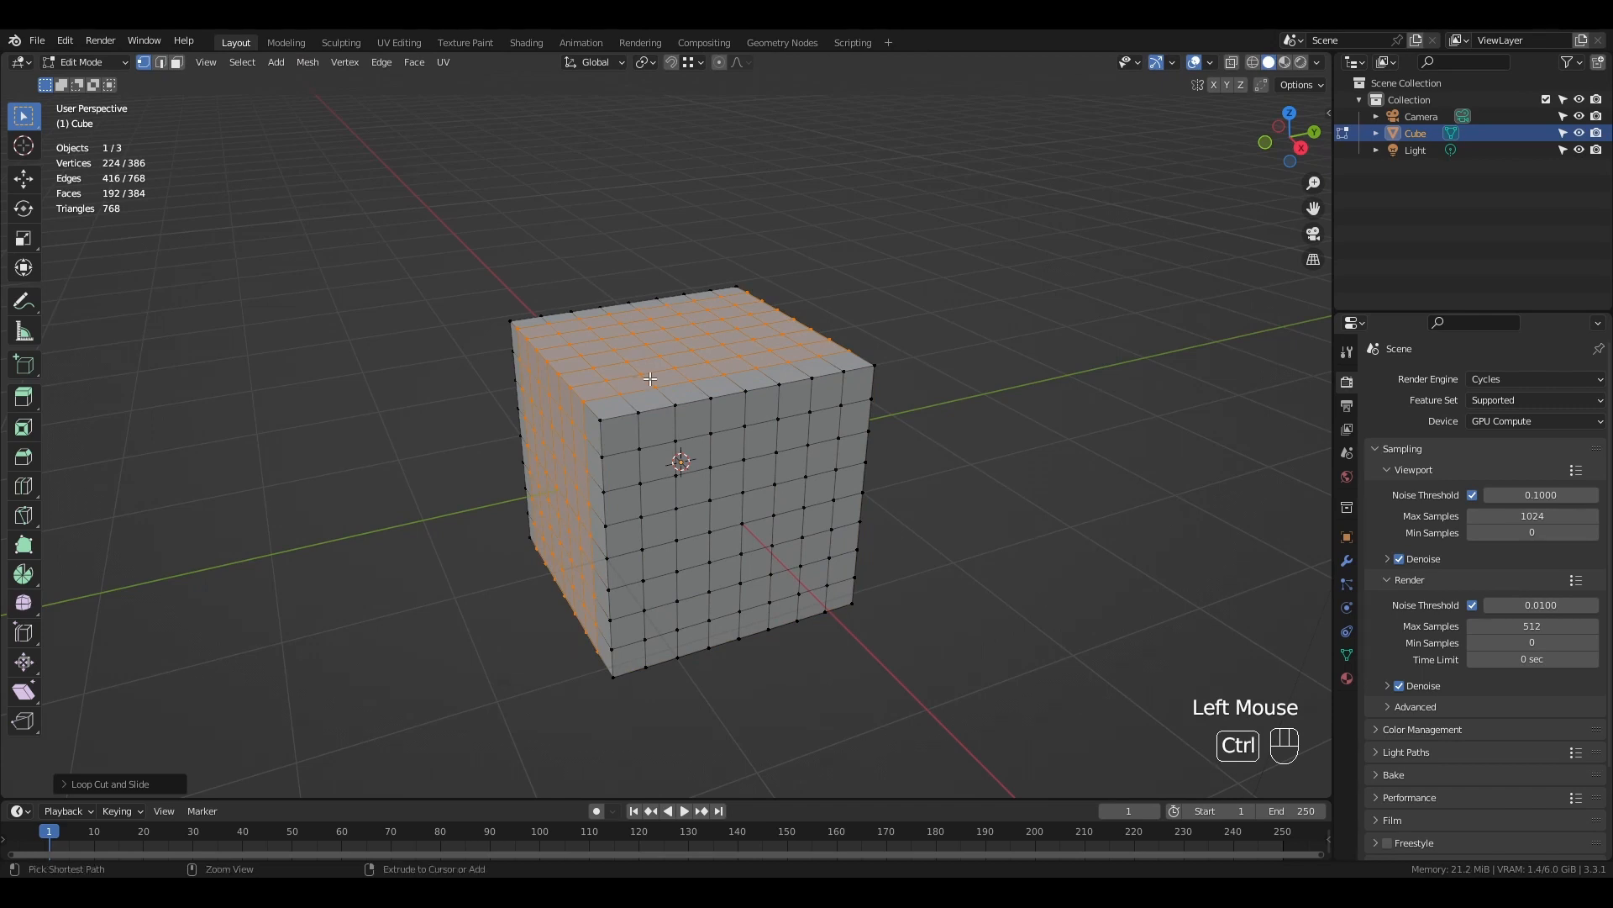
- Redo the last set of loop cuts so every cube side is divided into an 8 by 8 grid of faces
key(ctrl+z)
key(ctrl+r)
key(KP_Enter)
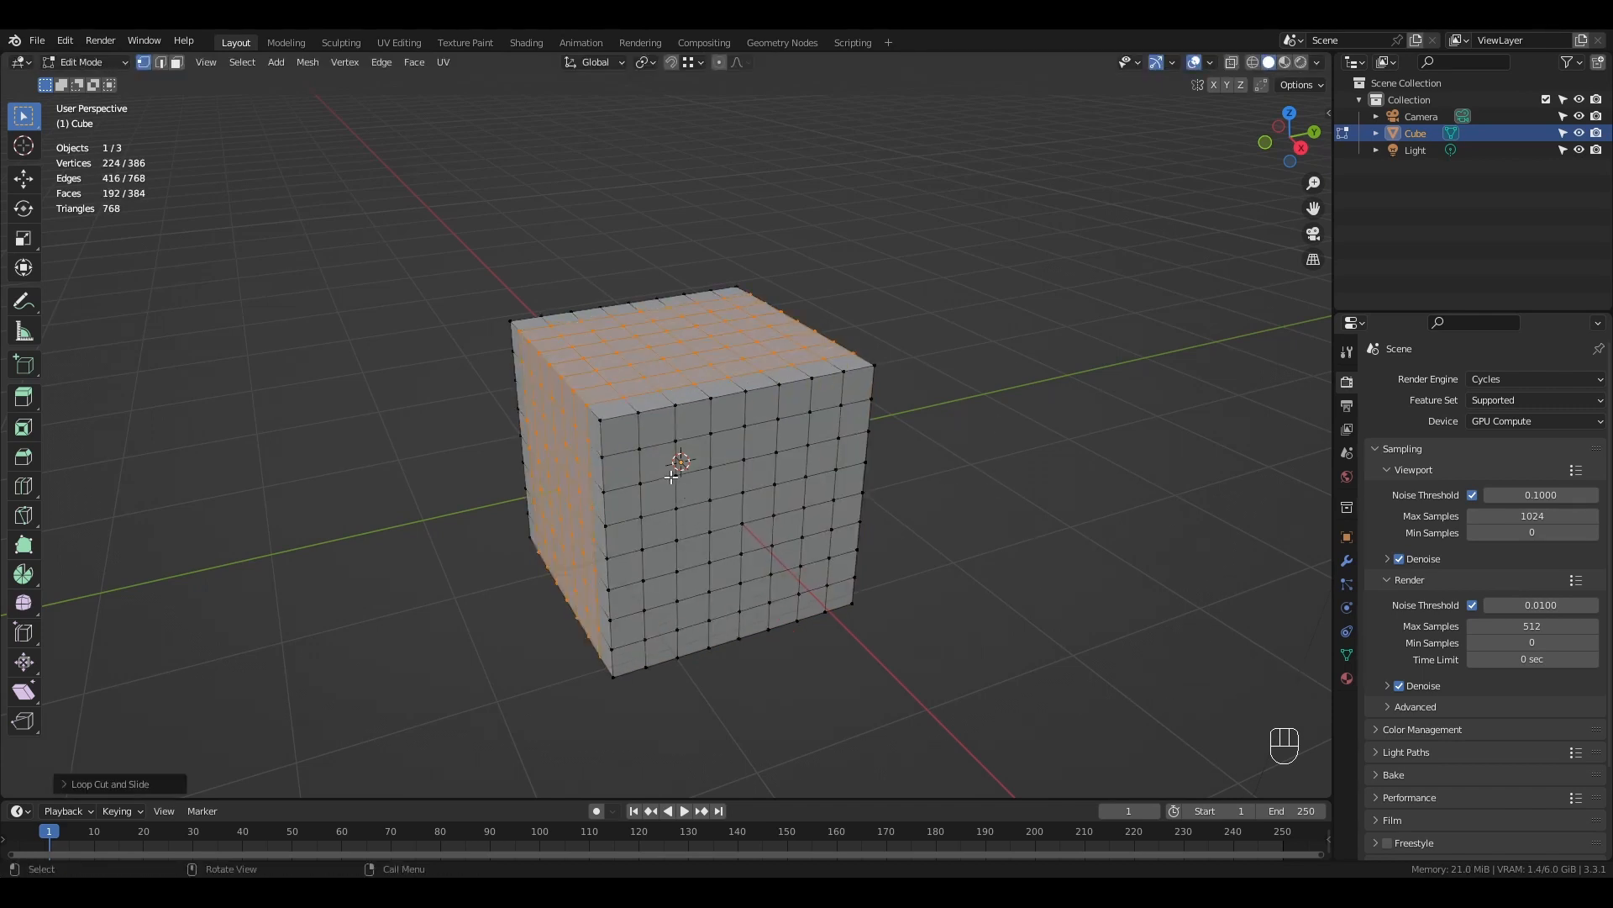
- Select five 2 by 2 groups of faces on the front side in a five-dot die pattern
key(alt+a)
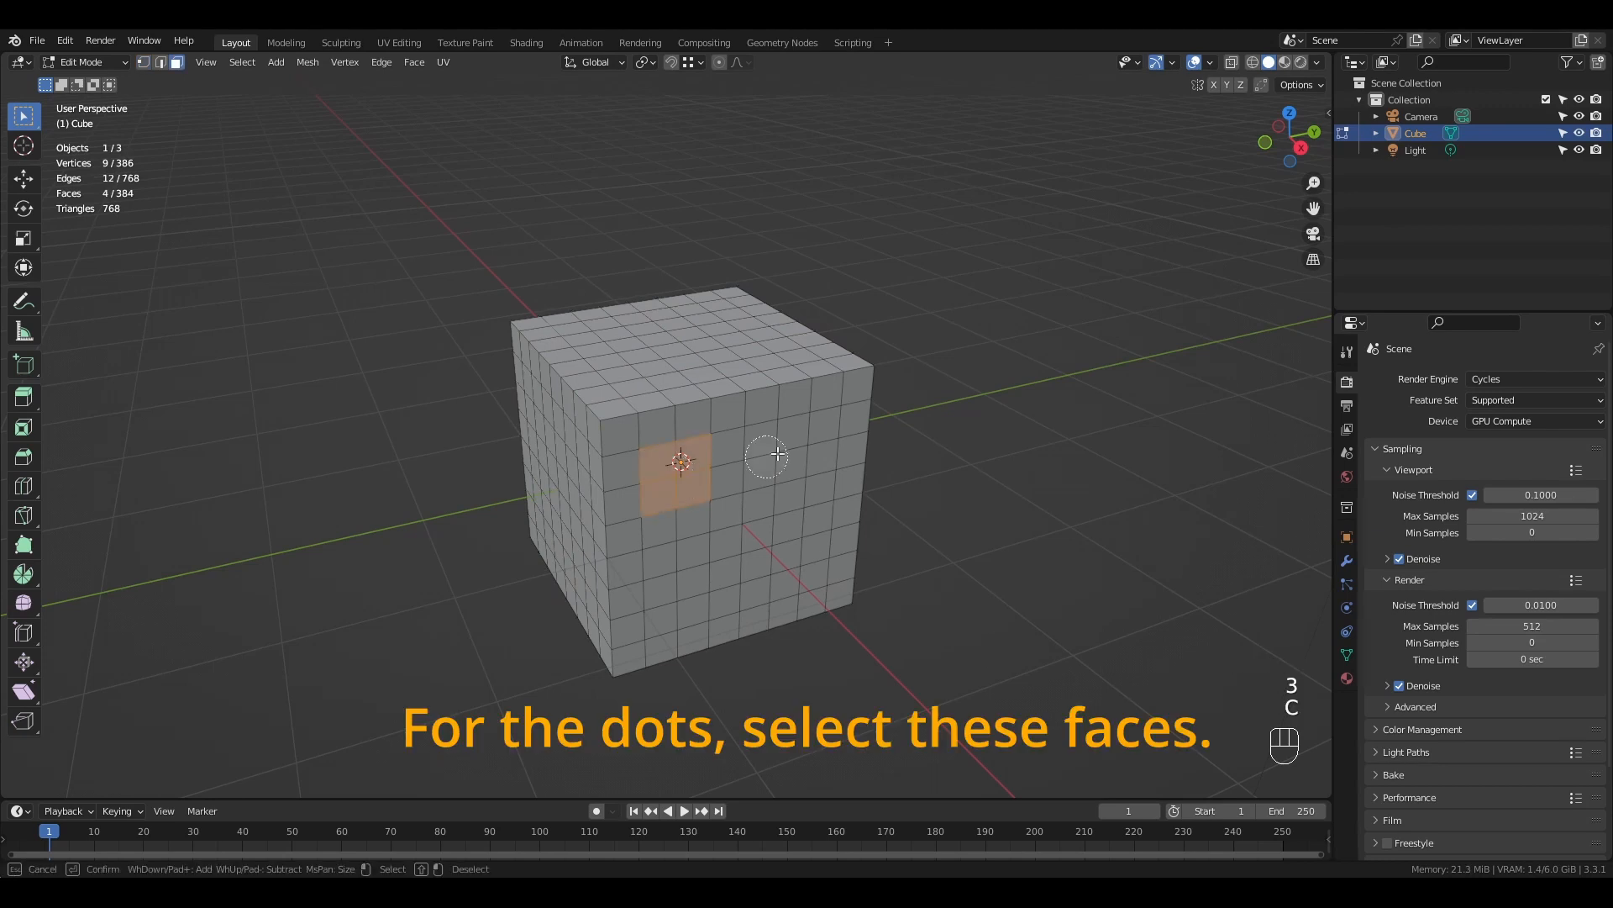
click(742, 526)
click(702, 595)
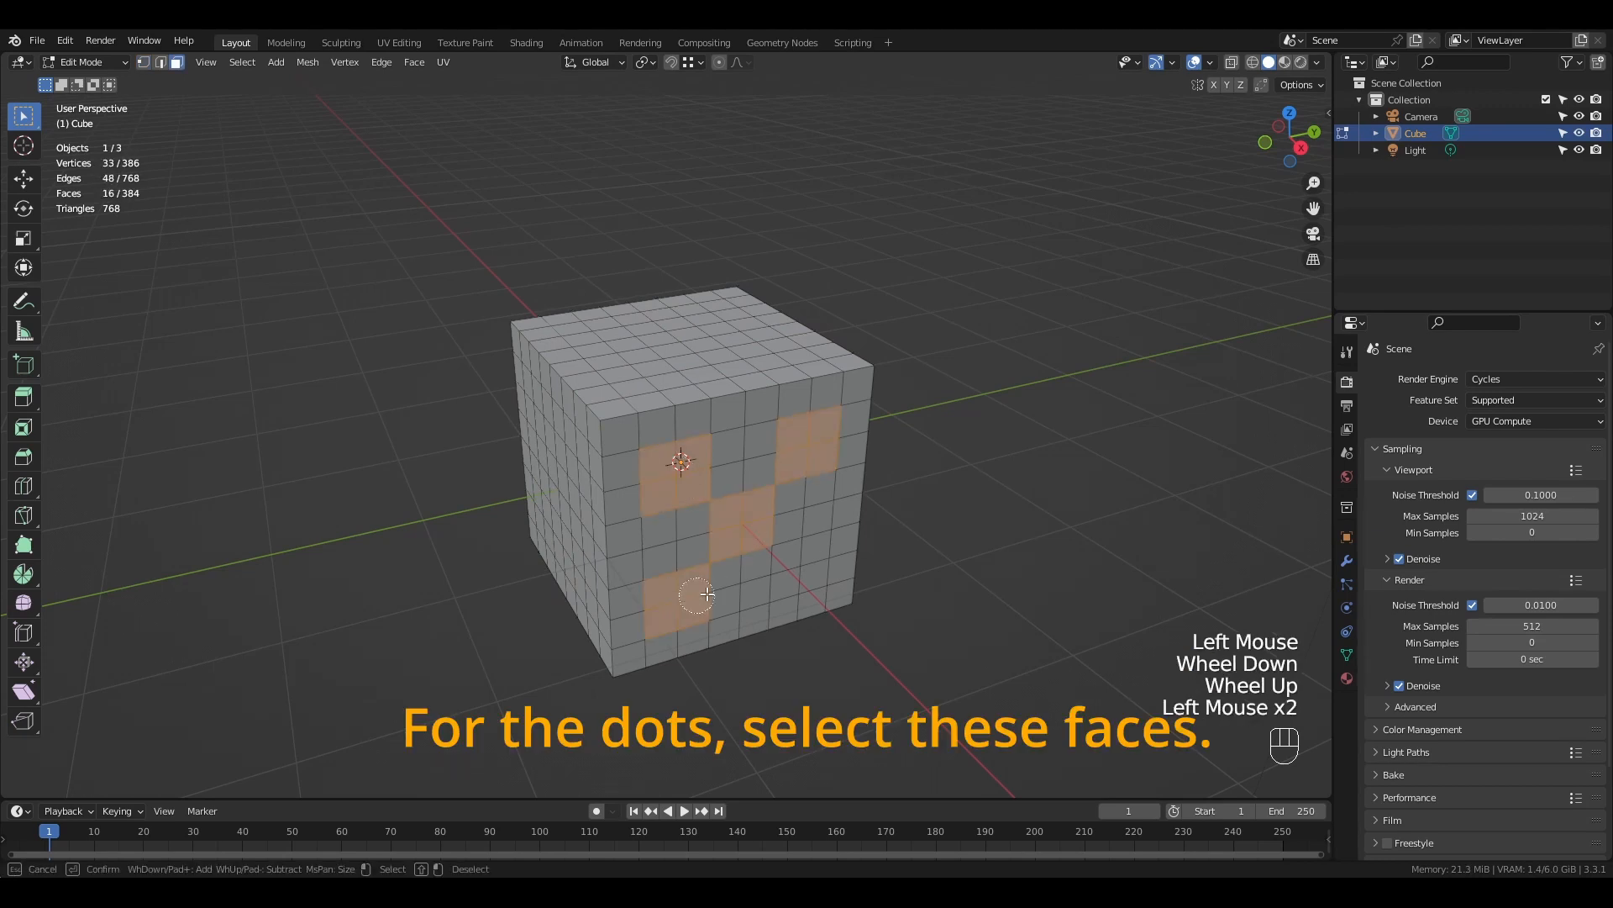
right_click(811, 567)
- Add four 2 by 2 face groups near the corners of the adjacent side to the selection for four dots
middle_drag(619, 619, 801, 571)
key(c)
click(576, 477)
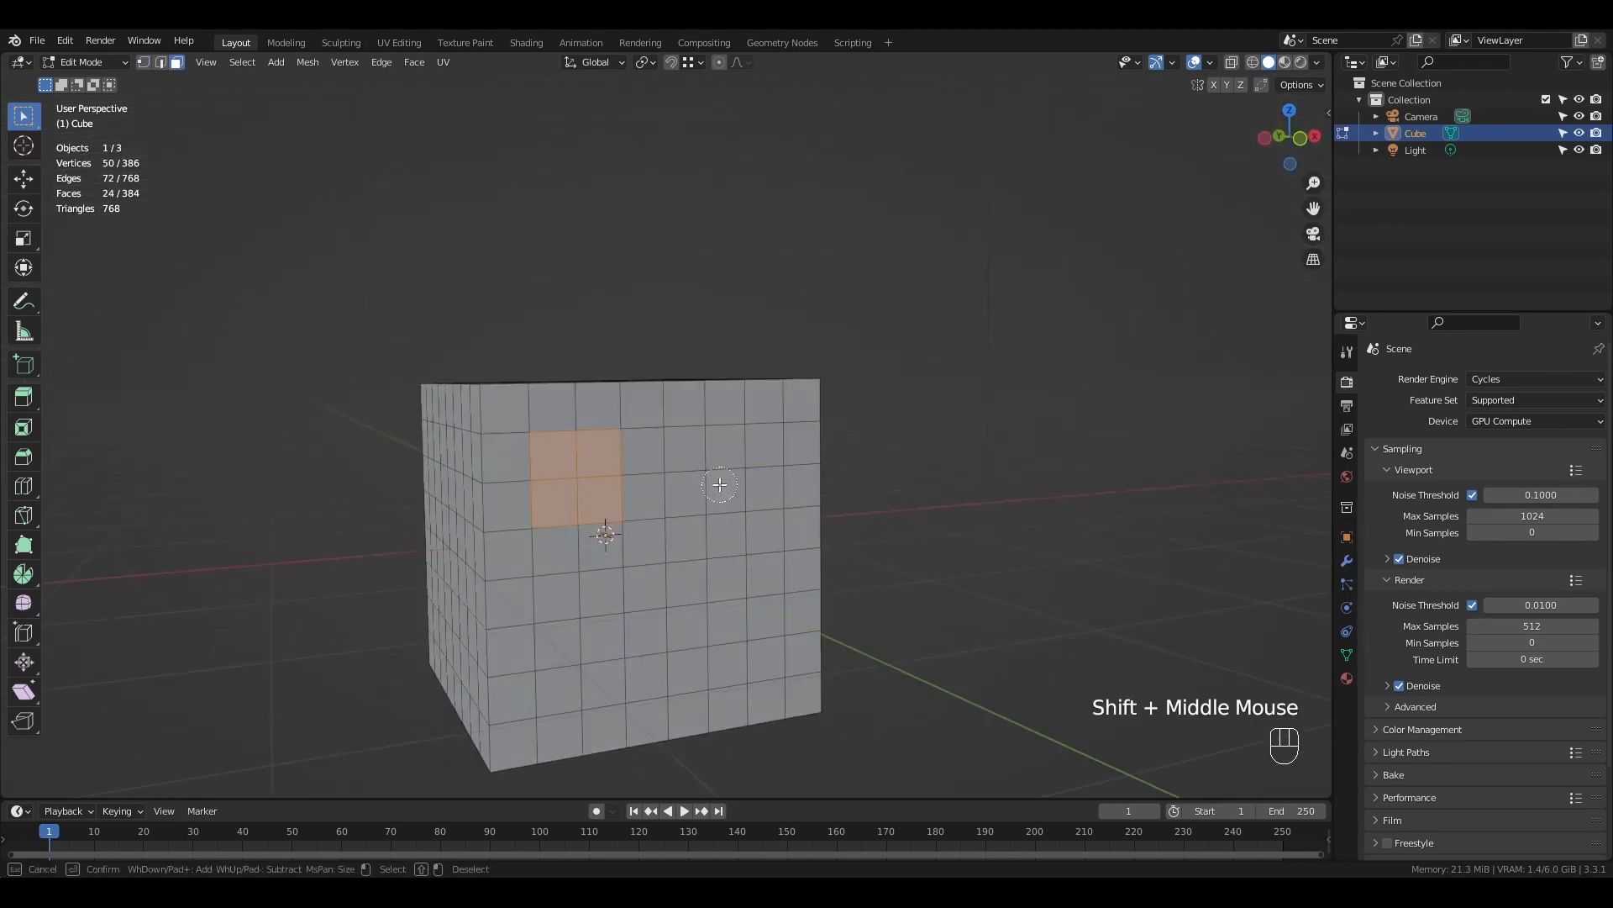
click(745, 468)
click(580, 665)
click(744, 647)
right_click(744, 647)
- Add two 2 by 2 face groups on the side opposite the five dots to the selection for two dots
middle_drag(744, 647, 639, 404)
scroll(631, 393, down, 2)
key(c)
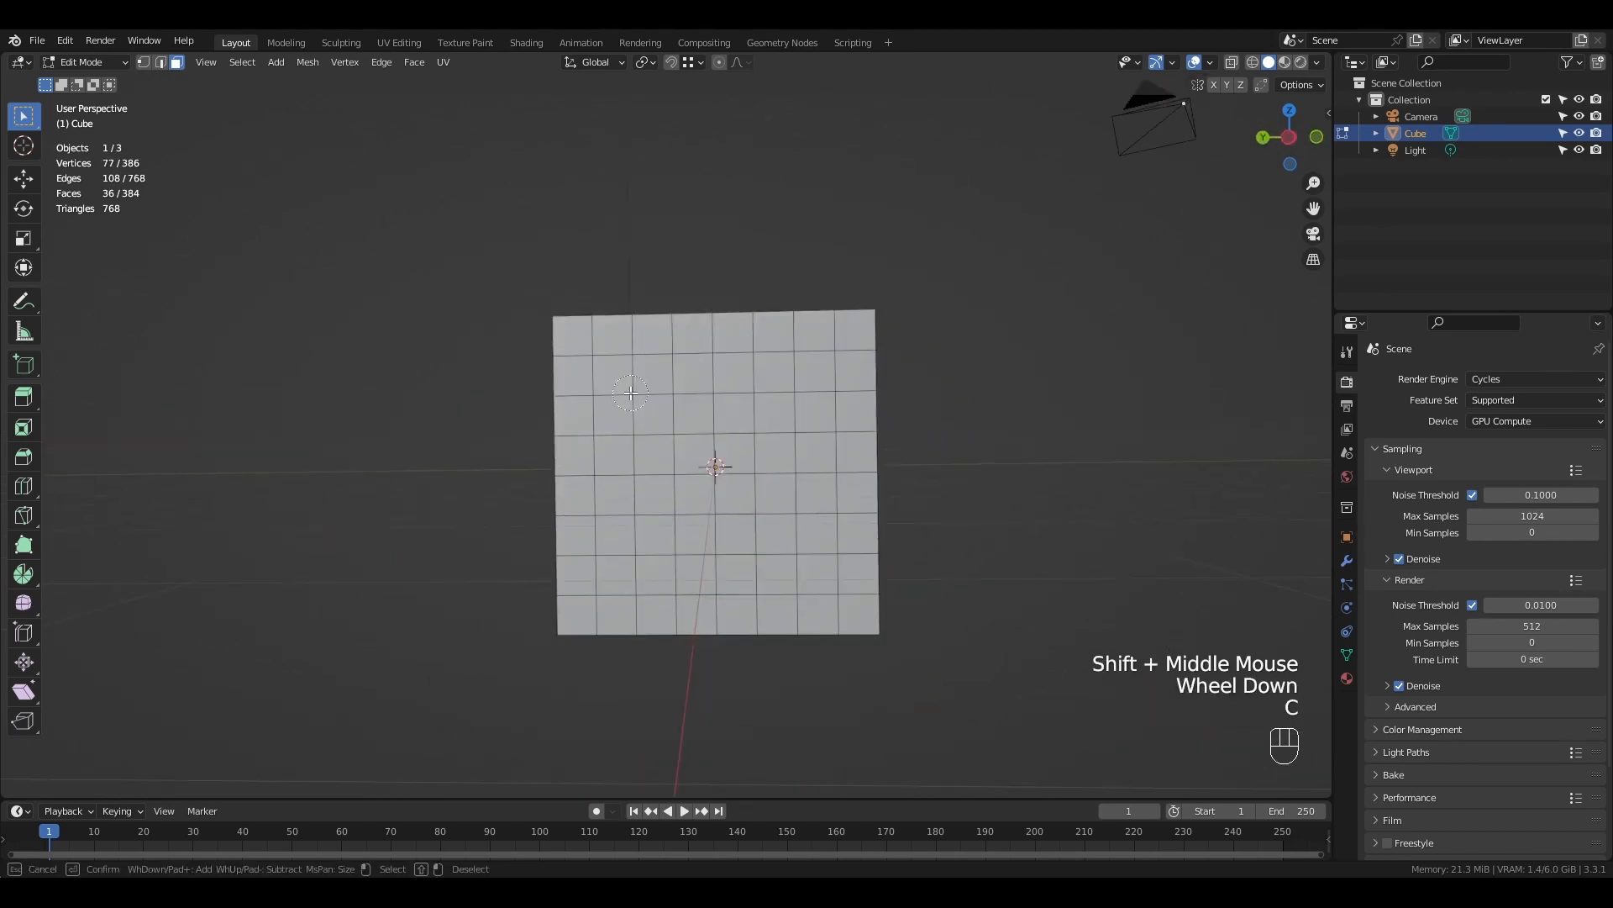
right_click(809, 559)
- Add three diagonal 2 by 2 face groups on the remaining vertical side to the selection for three dots
middle_drag(672, 538, 828, 526)
shift+middle_drag(827, 525, 806, 504)
key(c)
click(783, 387)
click(706, 471)
click(627, 561)
- Add the central 2 by 2 face group on the cube's underside to the selection for the single dot
middle_drag(706, 521, 846, 595)
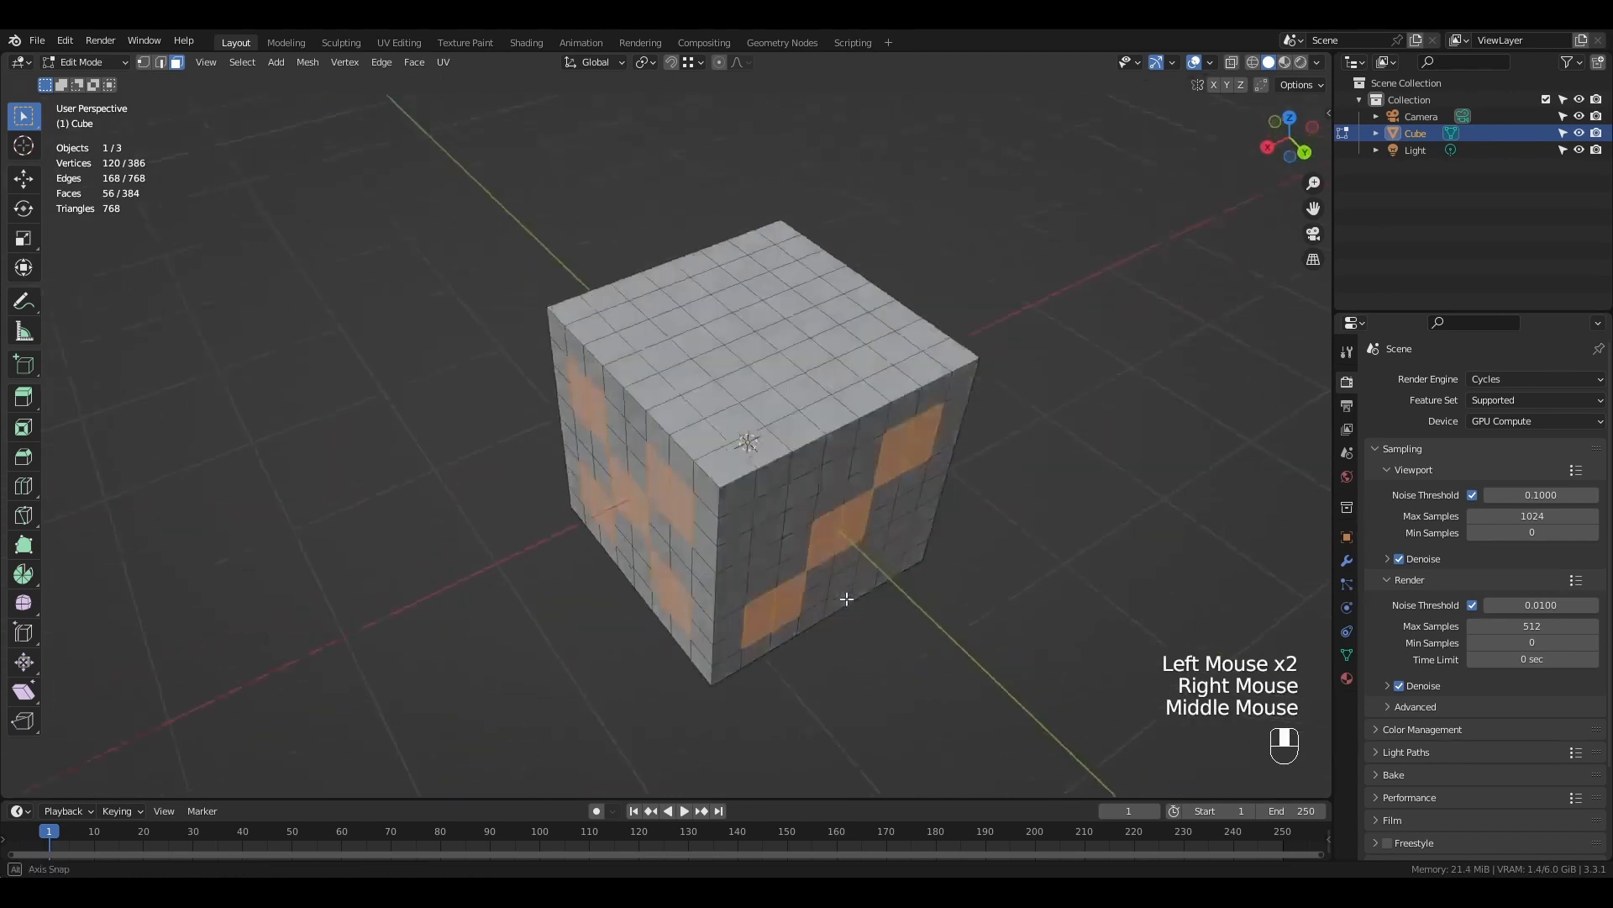
shift+click(793, 523)
right_click(793, 523)
- Add four 2 by 2 face groups near the corners of the cube's top to the selection
middle_drag(626, 218, 668, 362)
shift+middle_drag(668, 361, 673, 392)
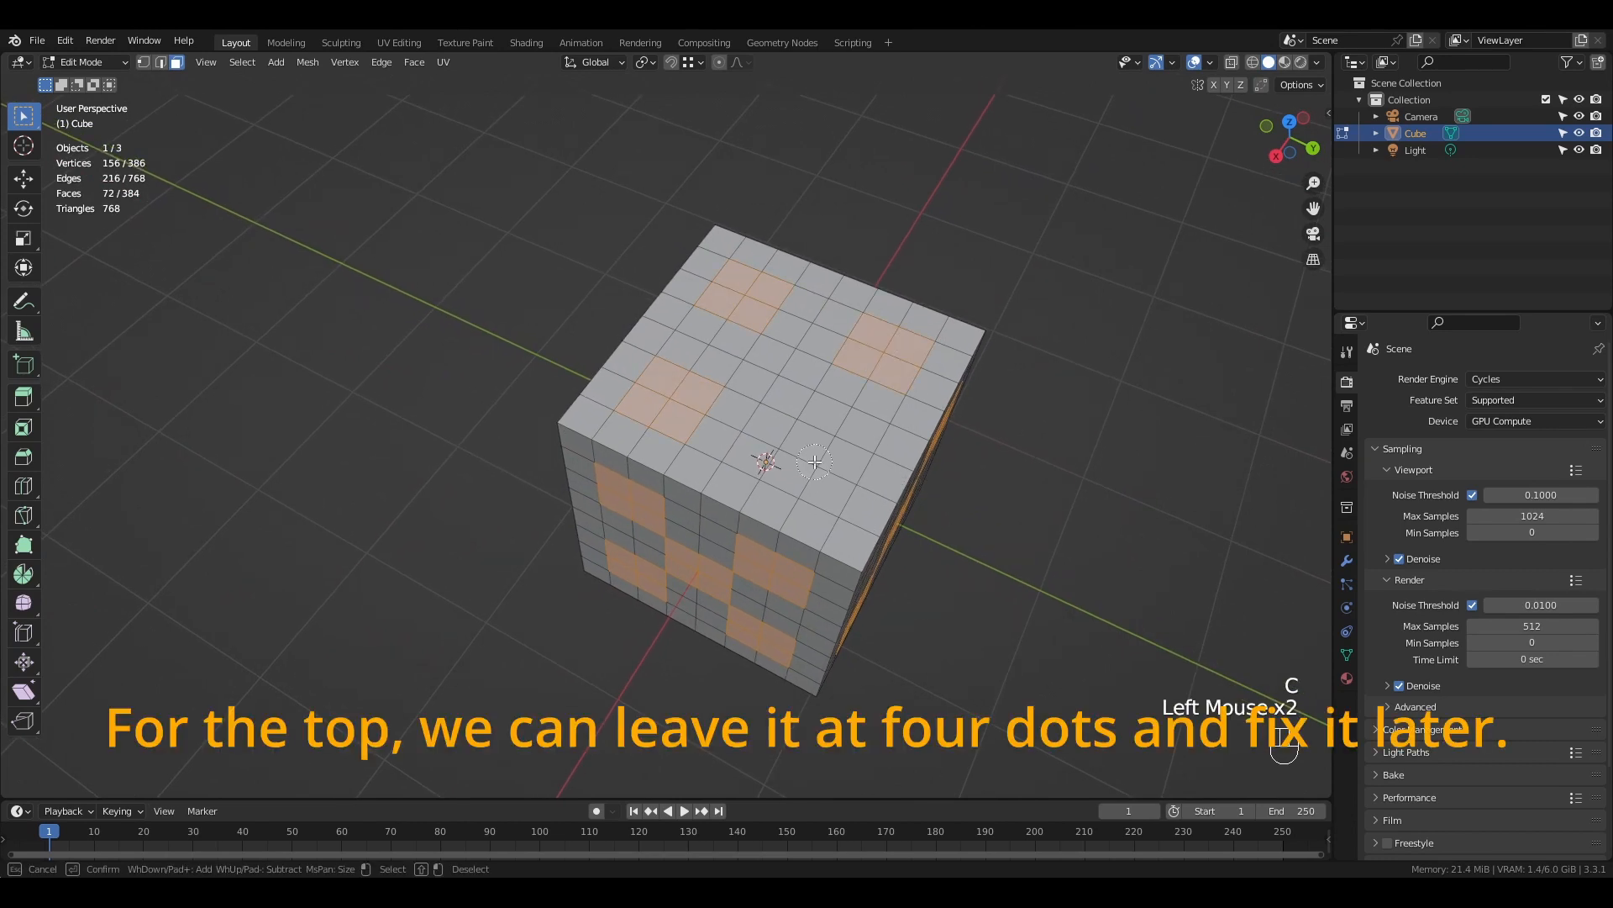
click(850, 484)
right_click(849, 484)
middle_drag(857, 602, 872, 509)
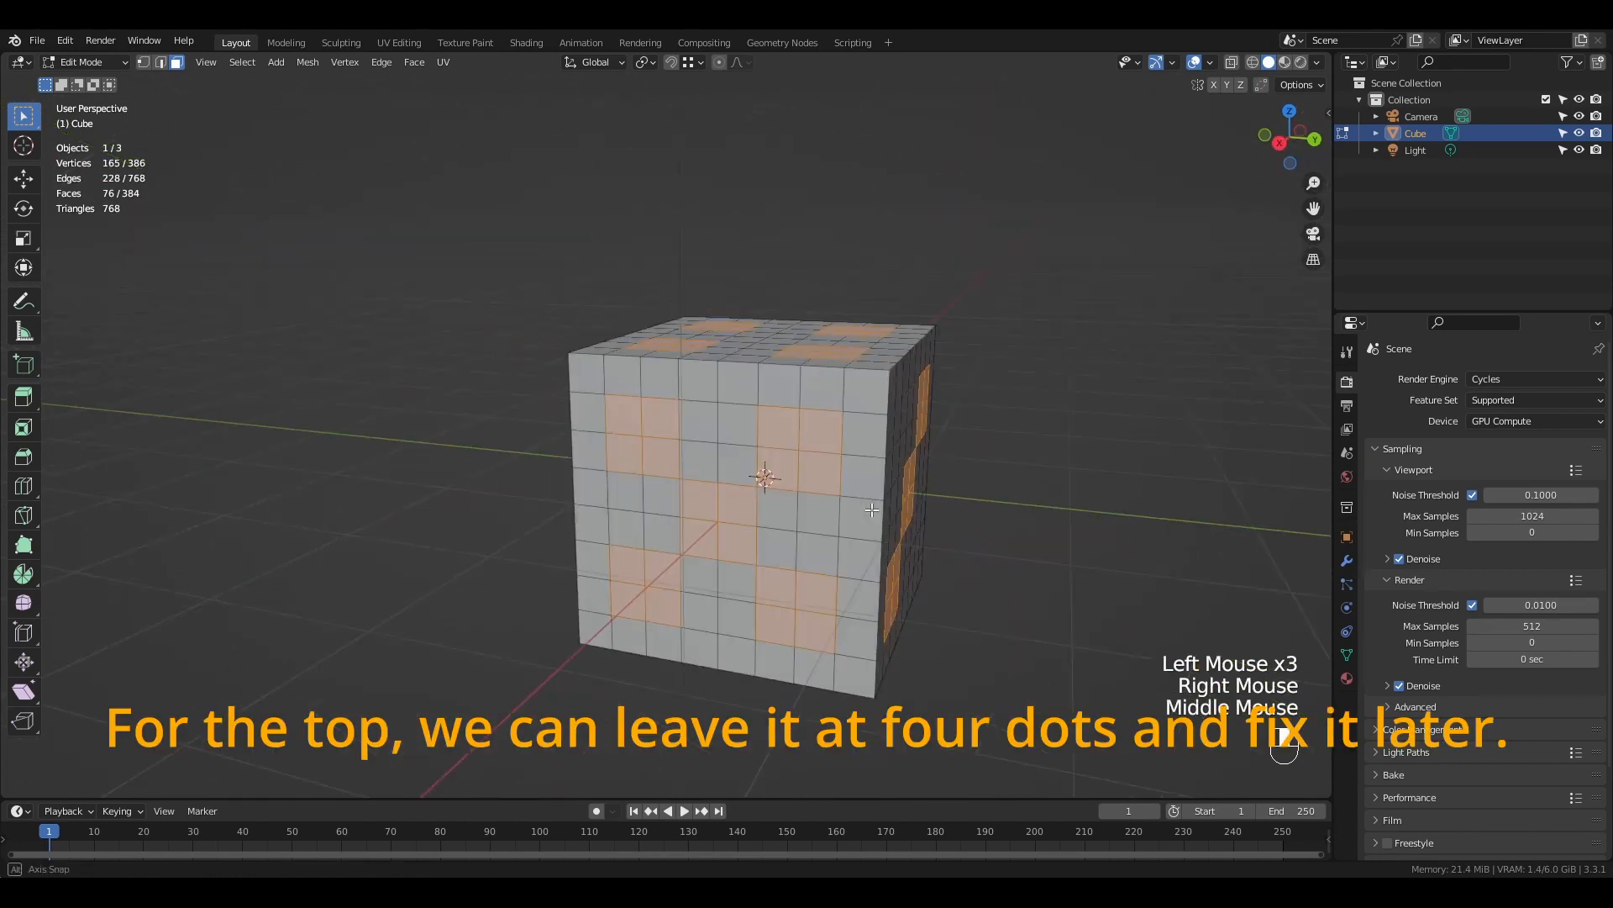
- Inset all selected dot face groups inward as regions, without depth
middle_drag(980, 418, 972, 447)
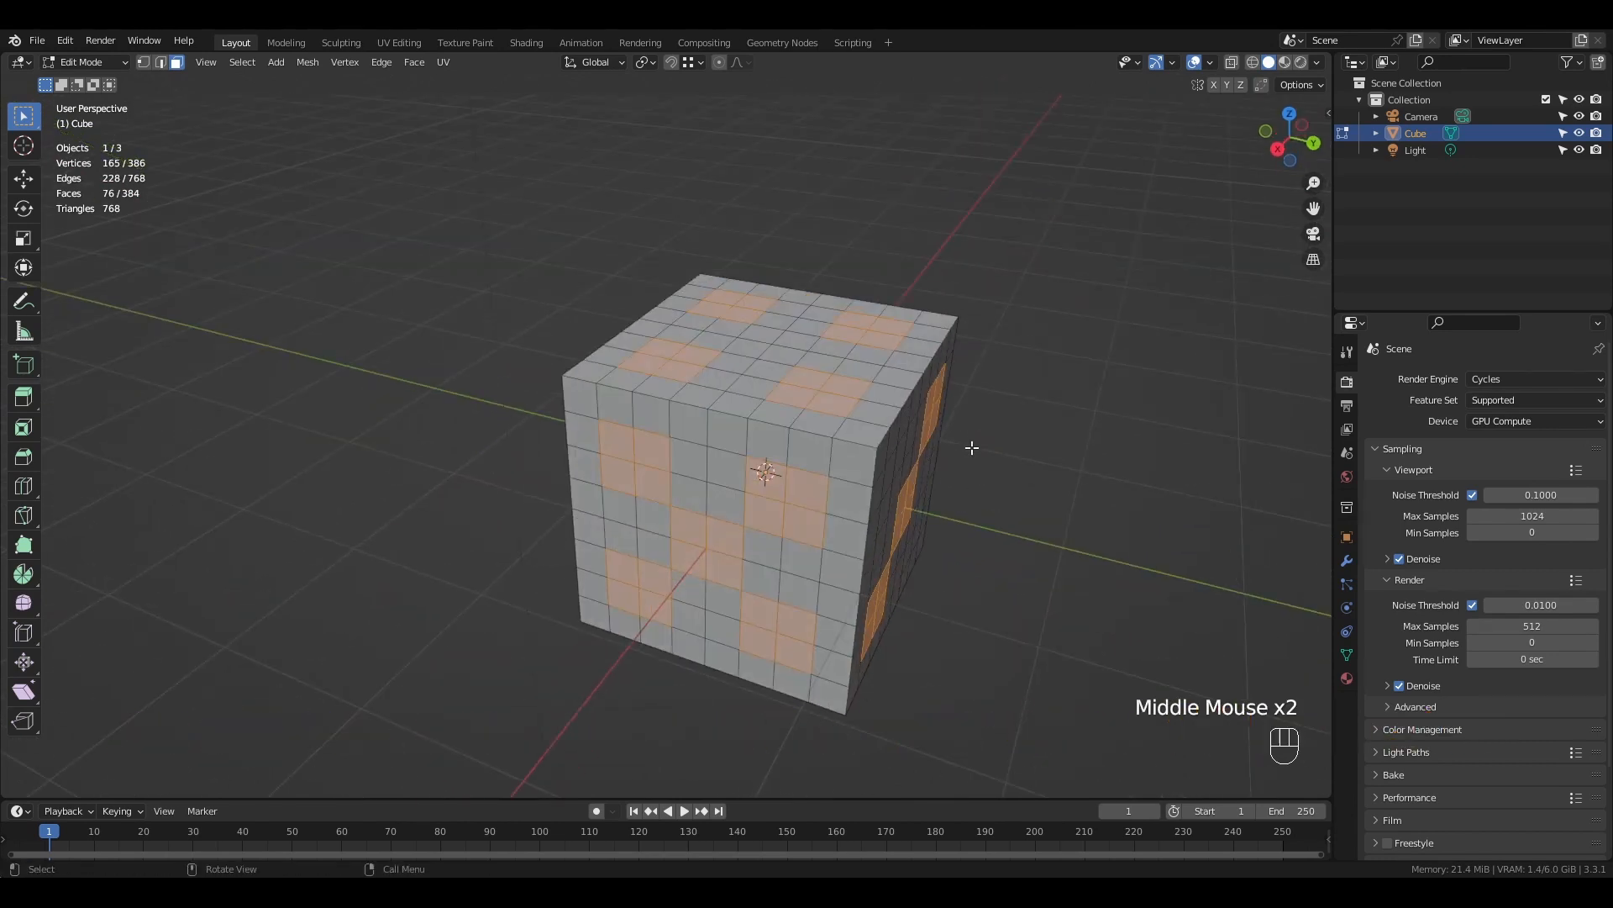
key(i)
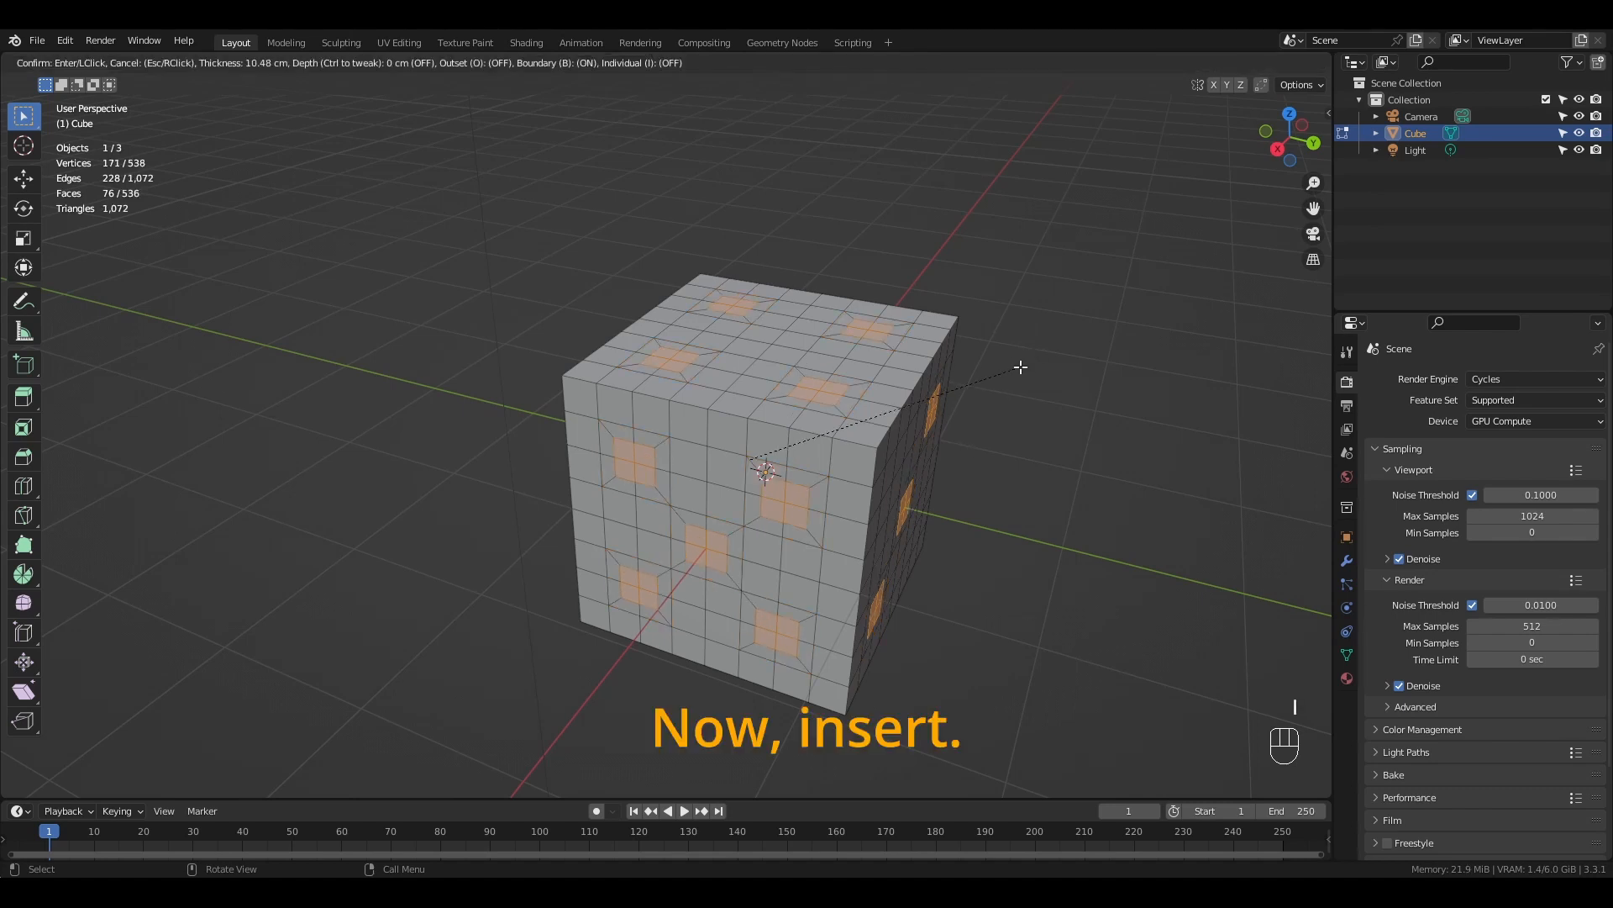
click(1026, 363)
- Round the selected dot faces with LoopTools Circle, using the Fit inside method
right_click(756, 402)
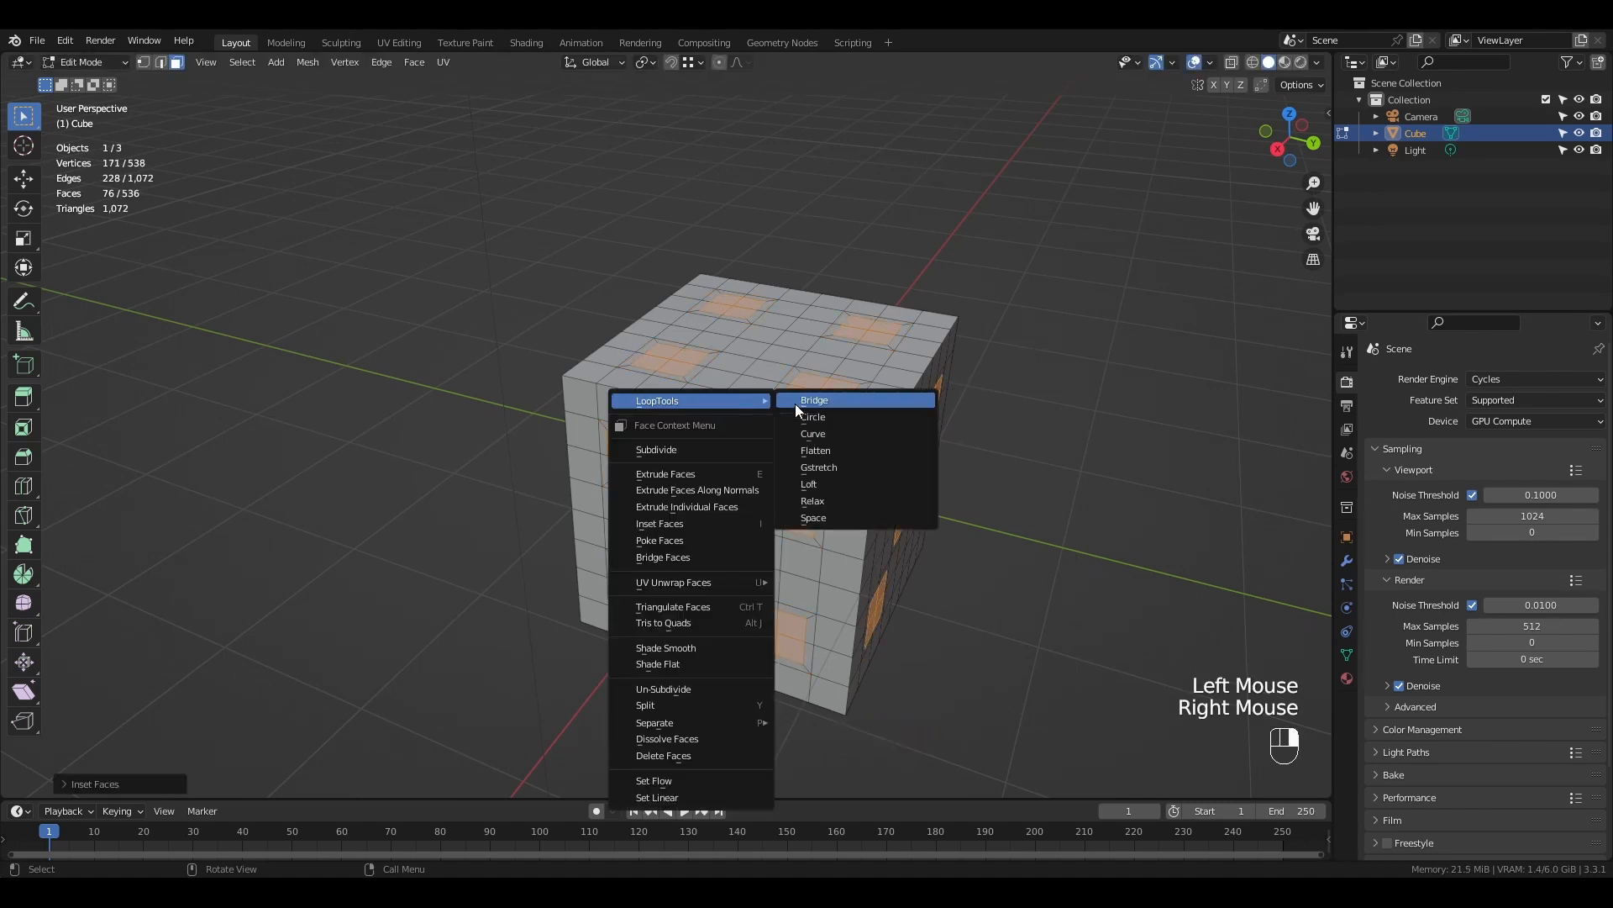
click(807, 401)
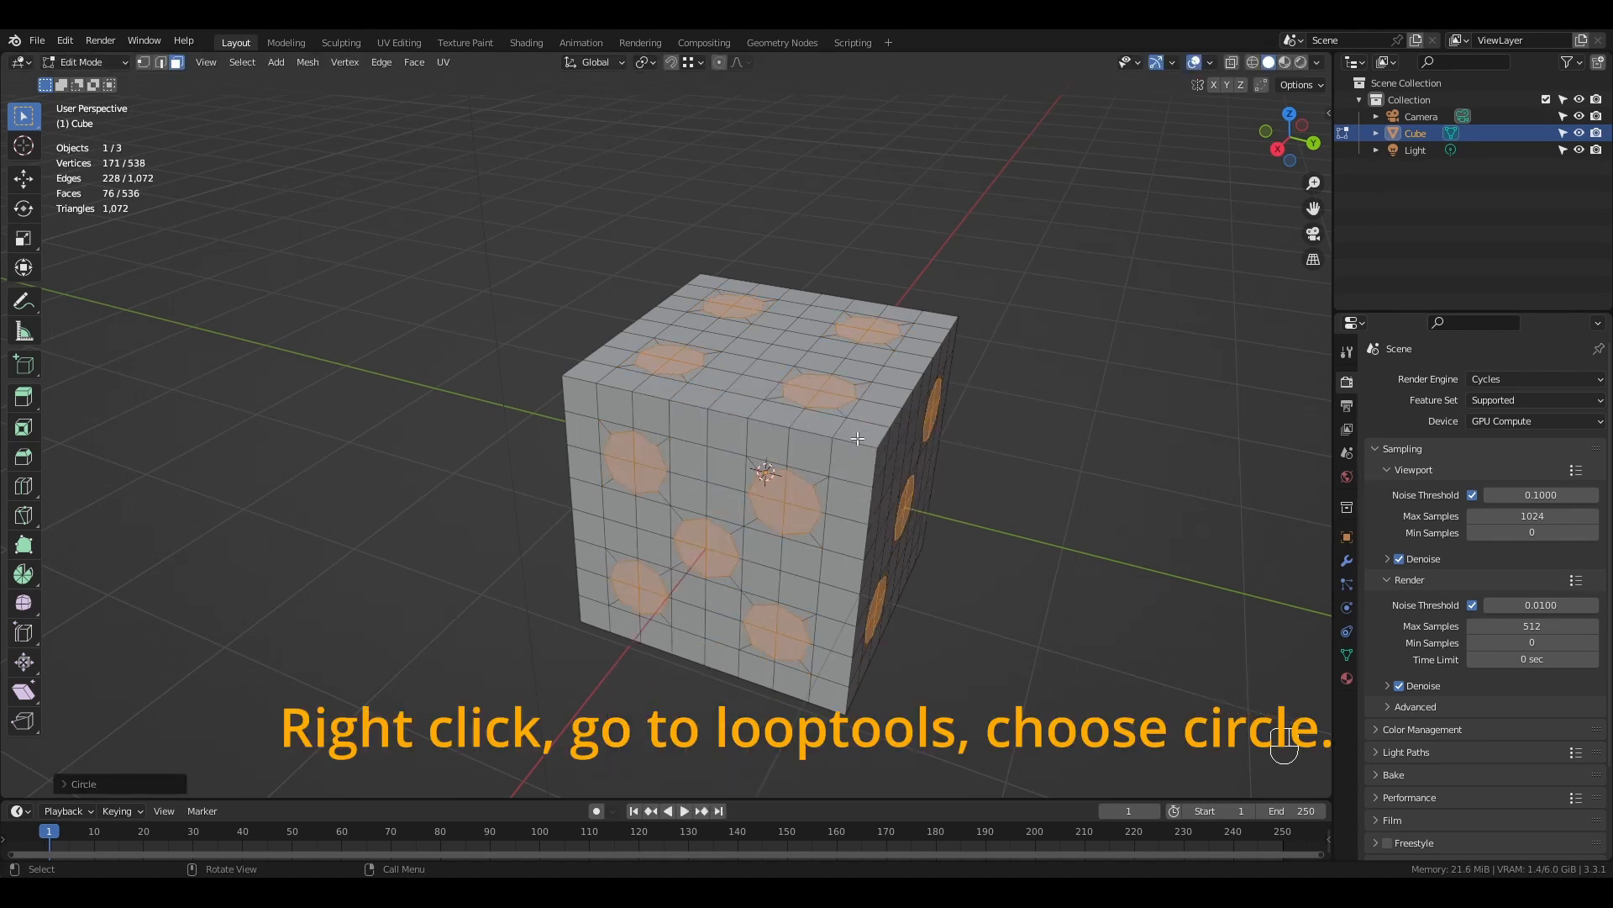
click(143, 787)
click(160, 664)
click(148, 693)
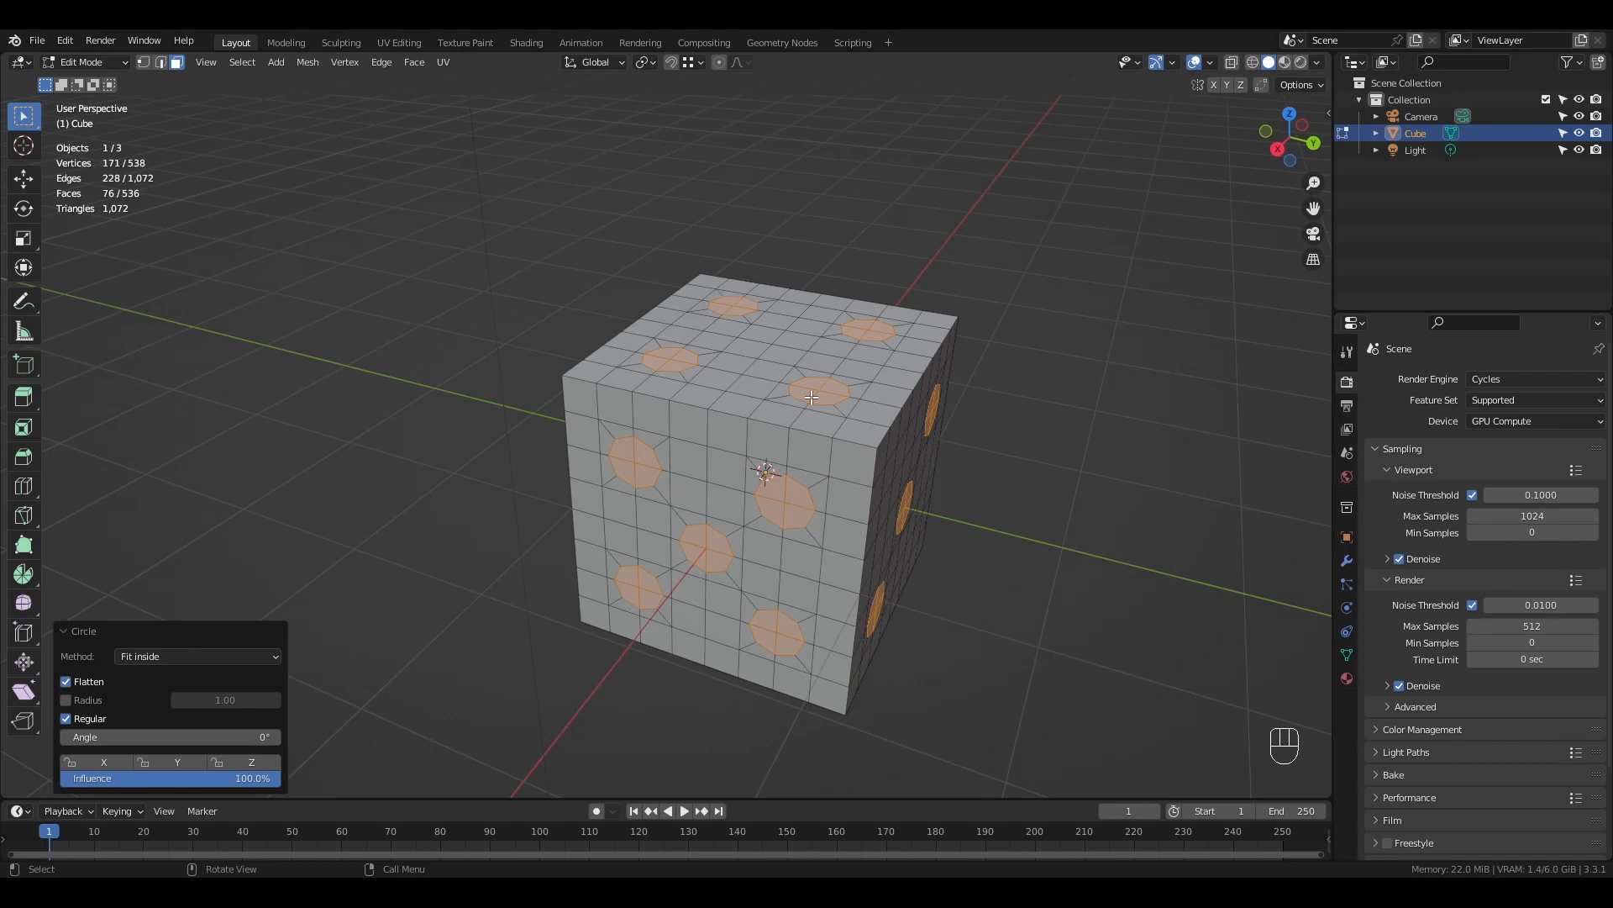
- Inset the round dots 3.918 cm with a depth of -5.752 cm, and inset their floors a further 6.406 cm
key(i)
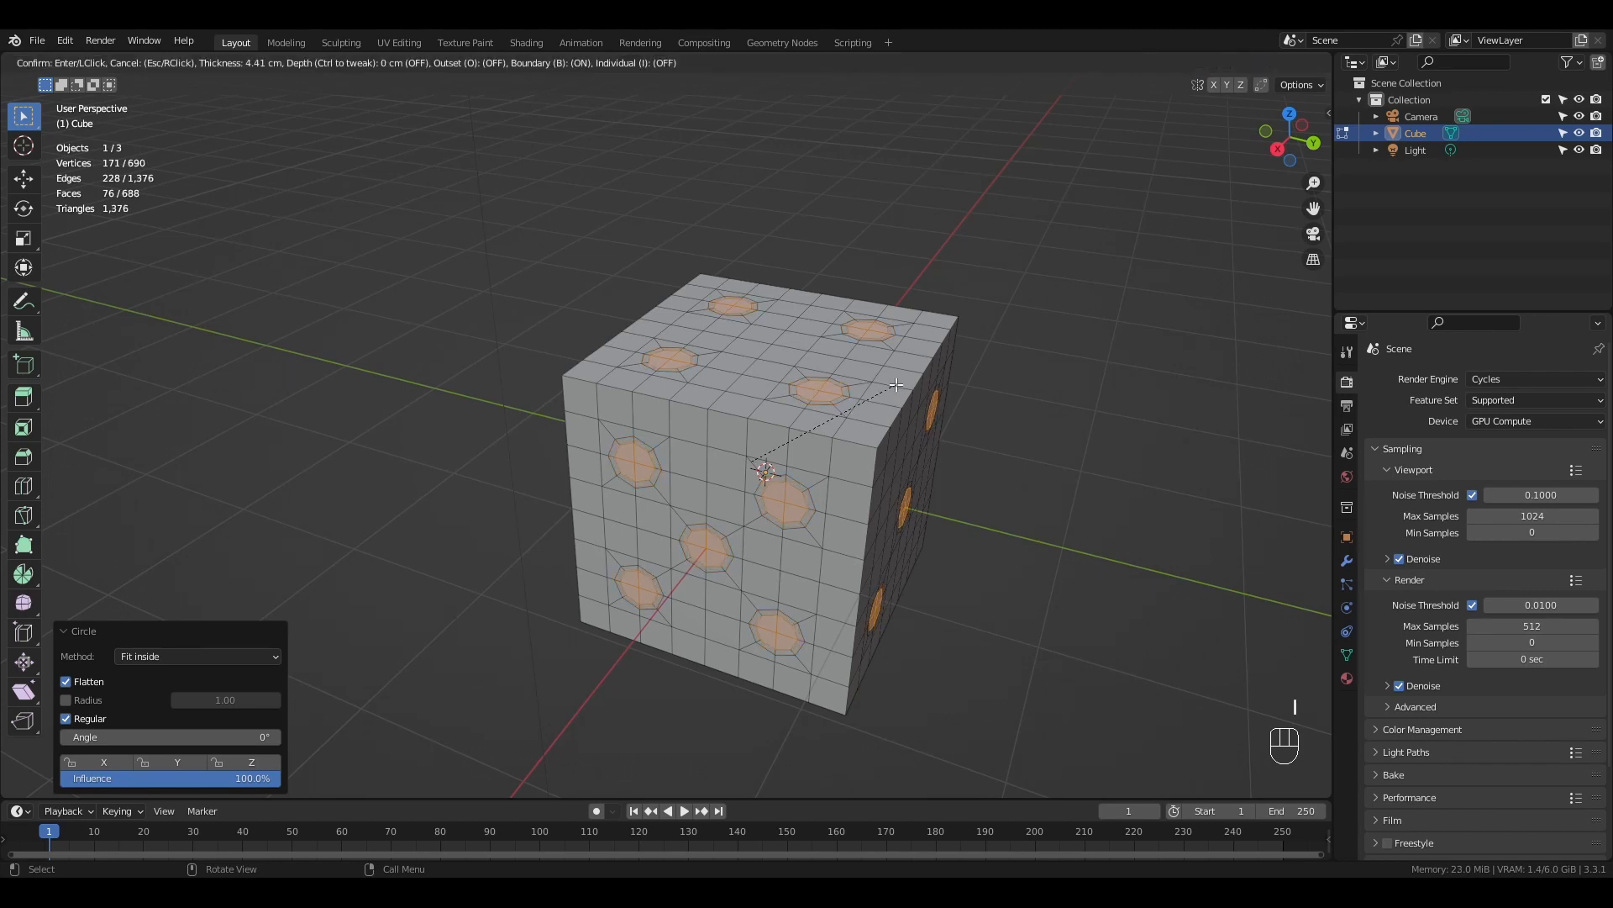
key(ctrl)
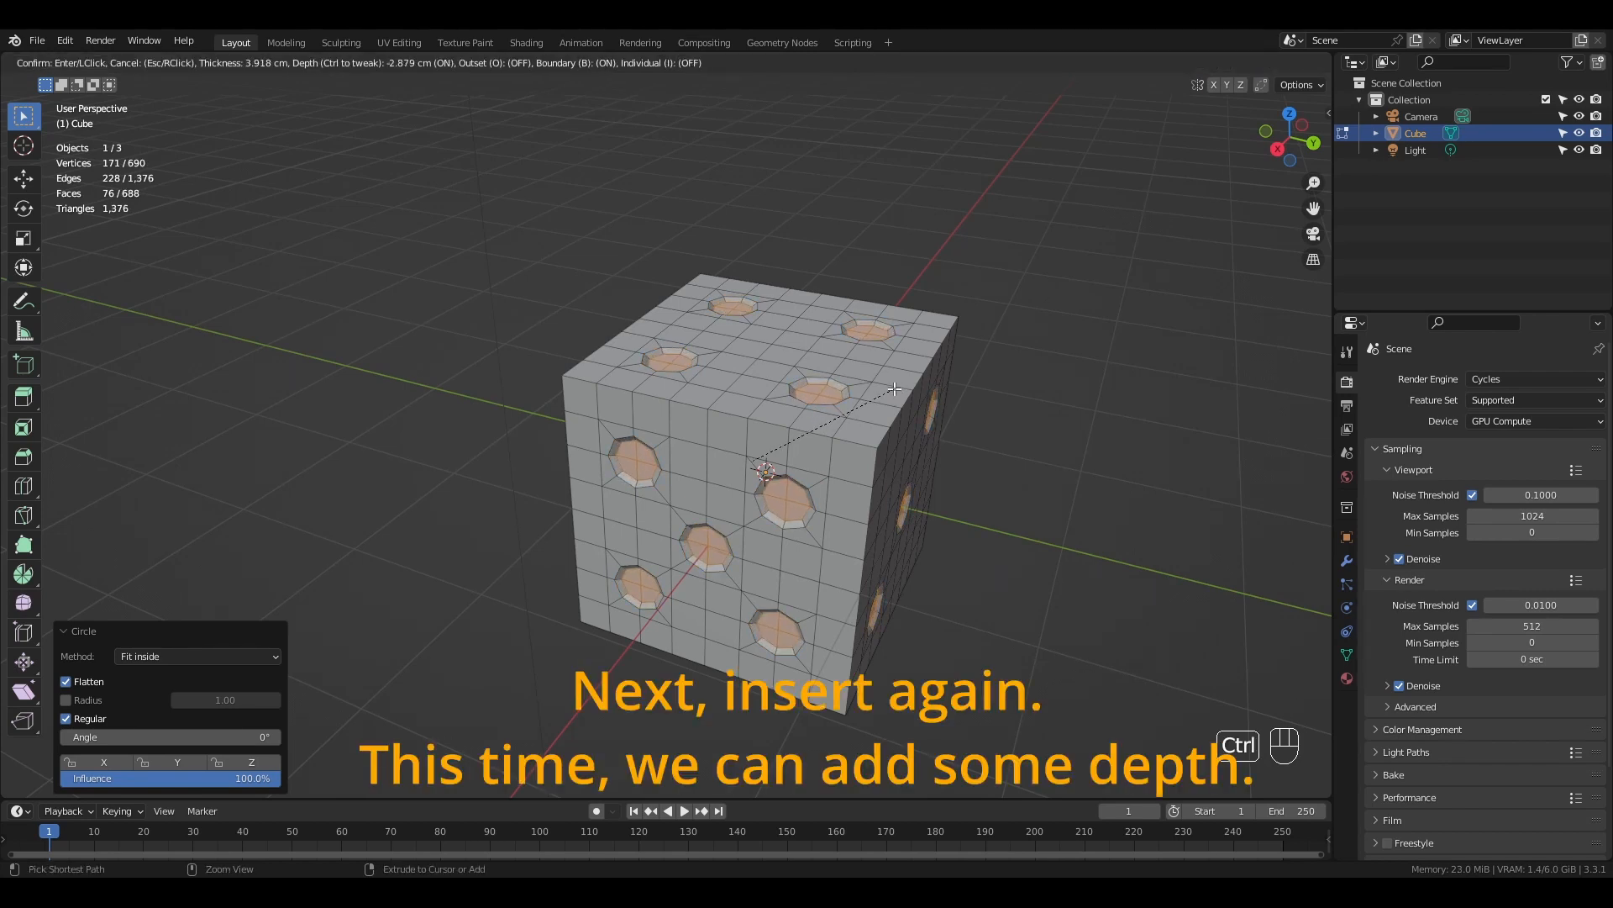
ctrl+click(892, 392)
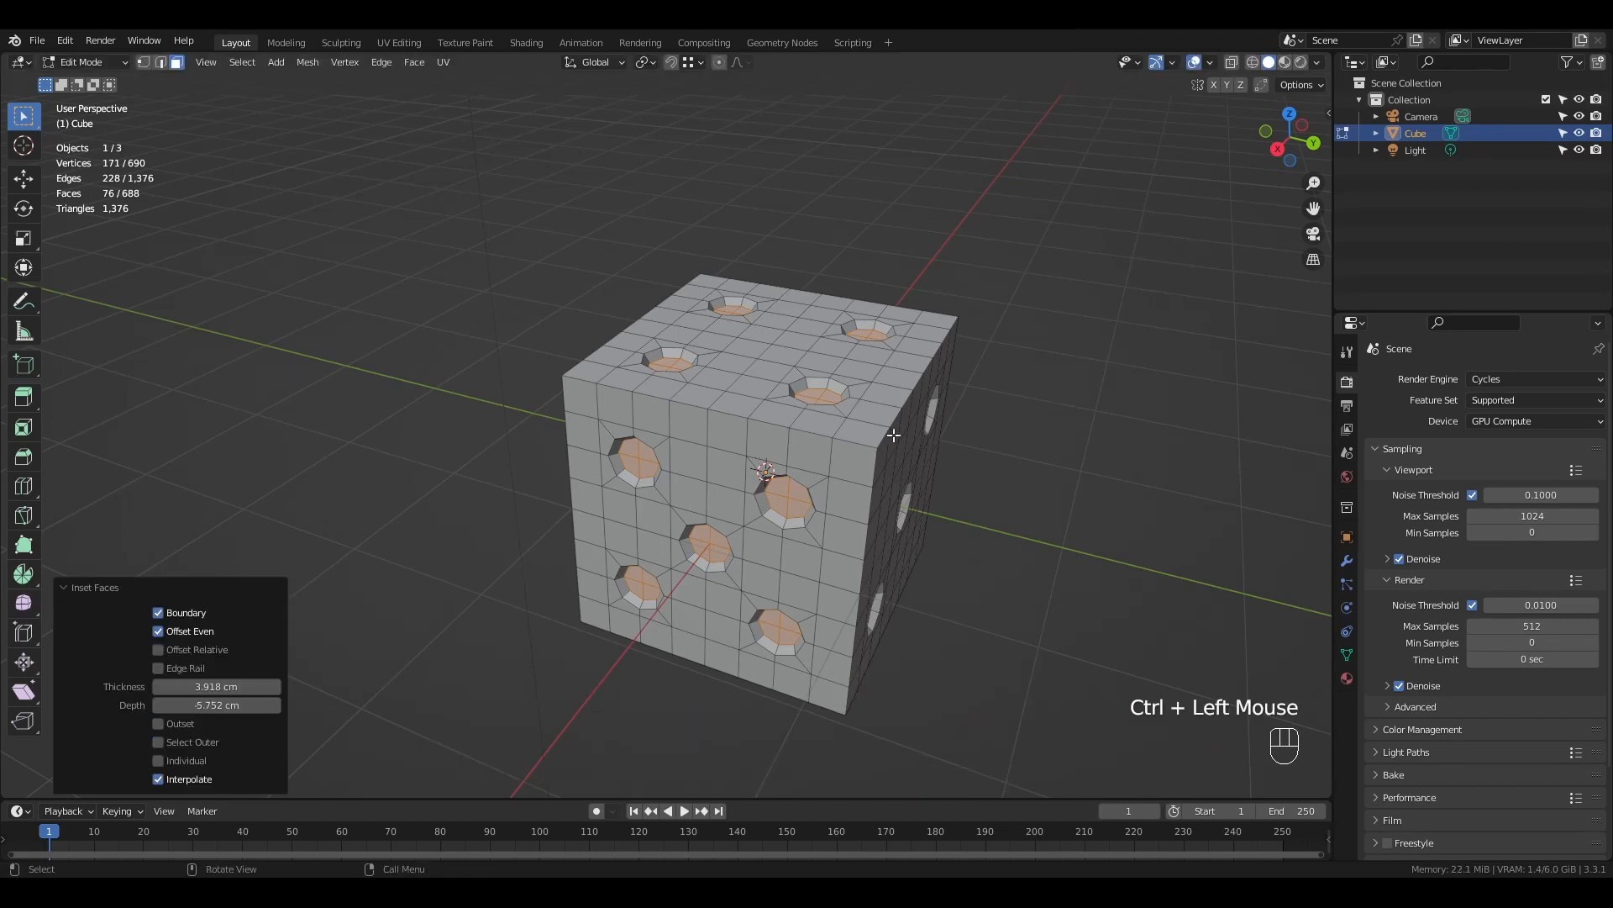
key(i)
click(903, 404)
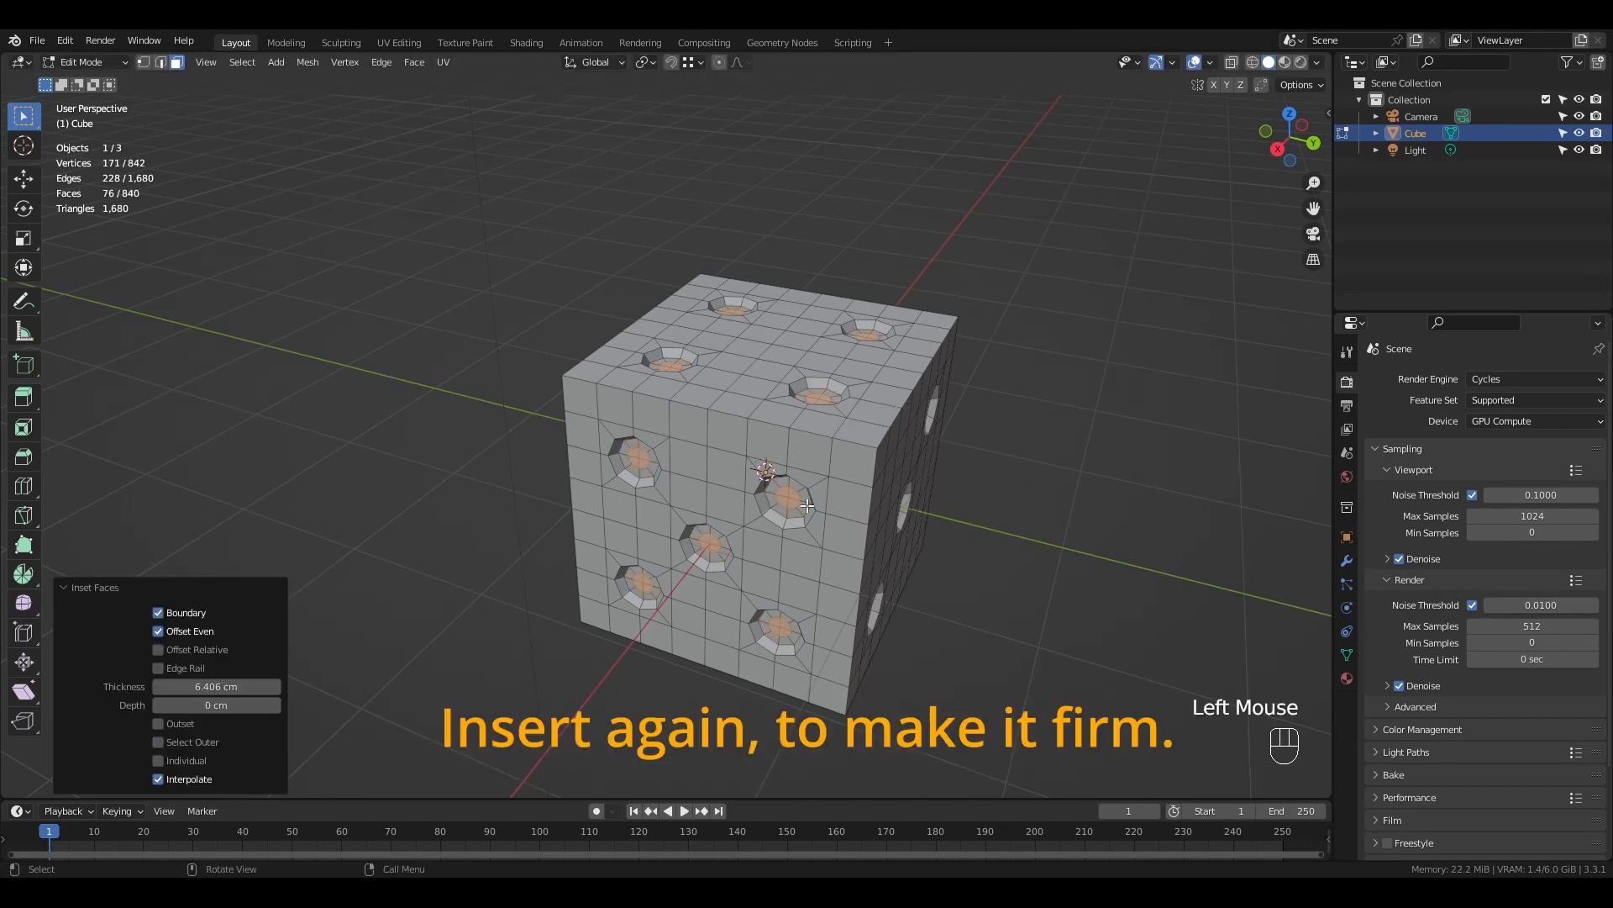
- Switch to the top view to face the four-dot side of the die
middle_drag(813, 525, 857, 643)
key(KP_7)
scroll(736, 459, up, 2)
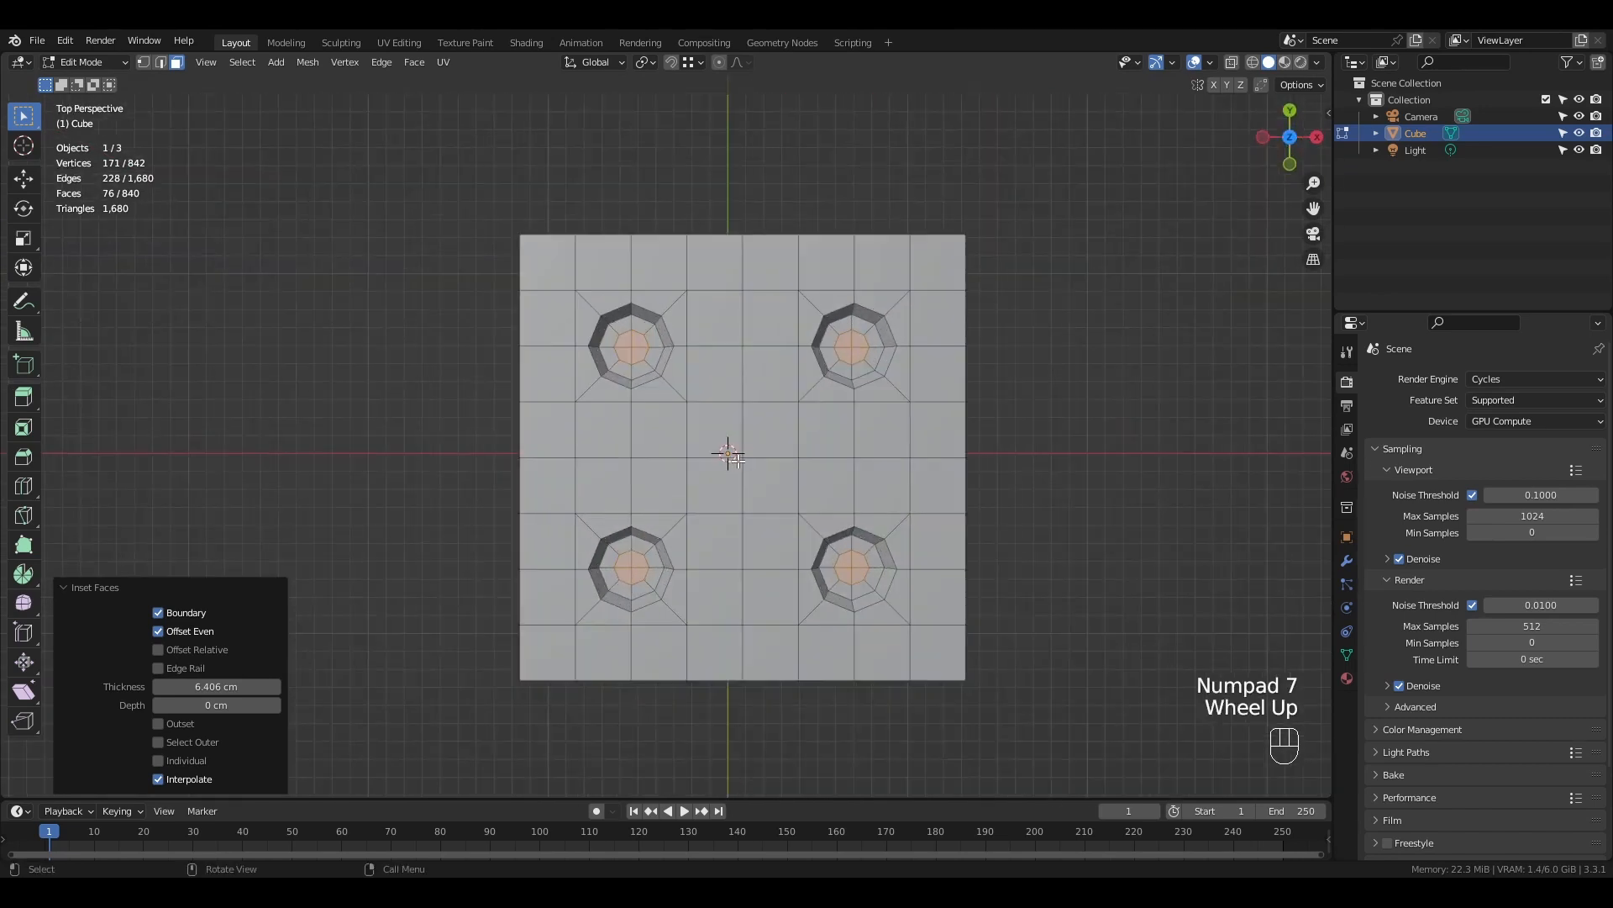
click(636, 568)
key(c)
drag(628, 564, 633, 570)
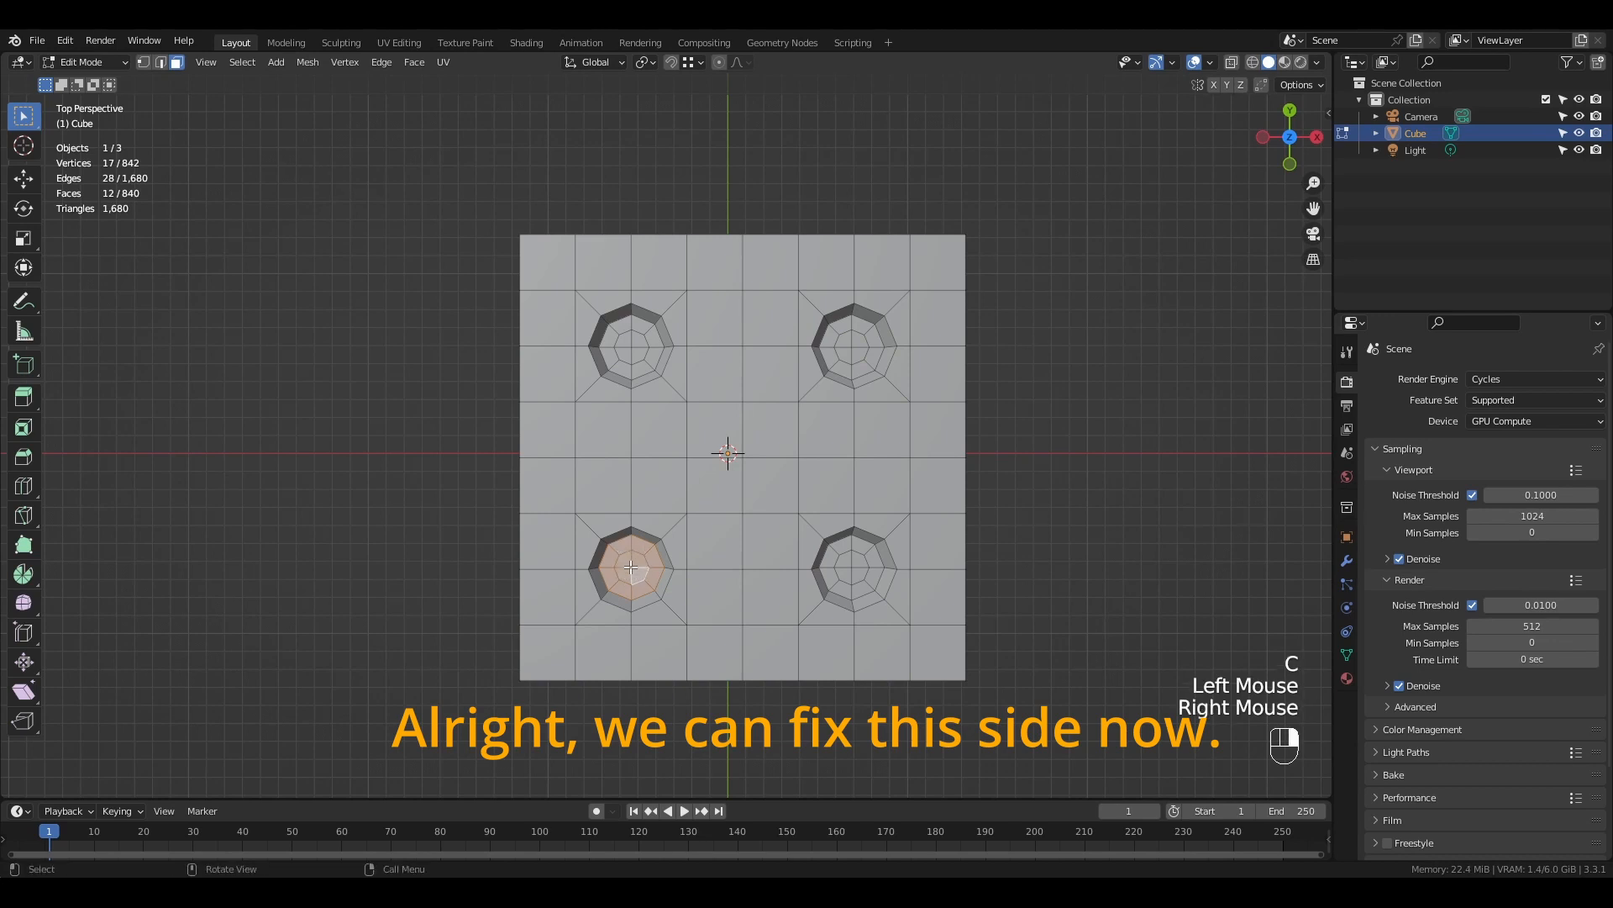
key(ctrl+KP_Add)
key(ctrl+KP_Add)
- Delete the 2 by 2 block of faces midway between the two left dots on the die's top
click(614, 454)
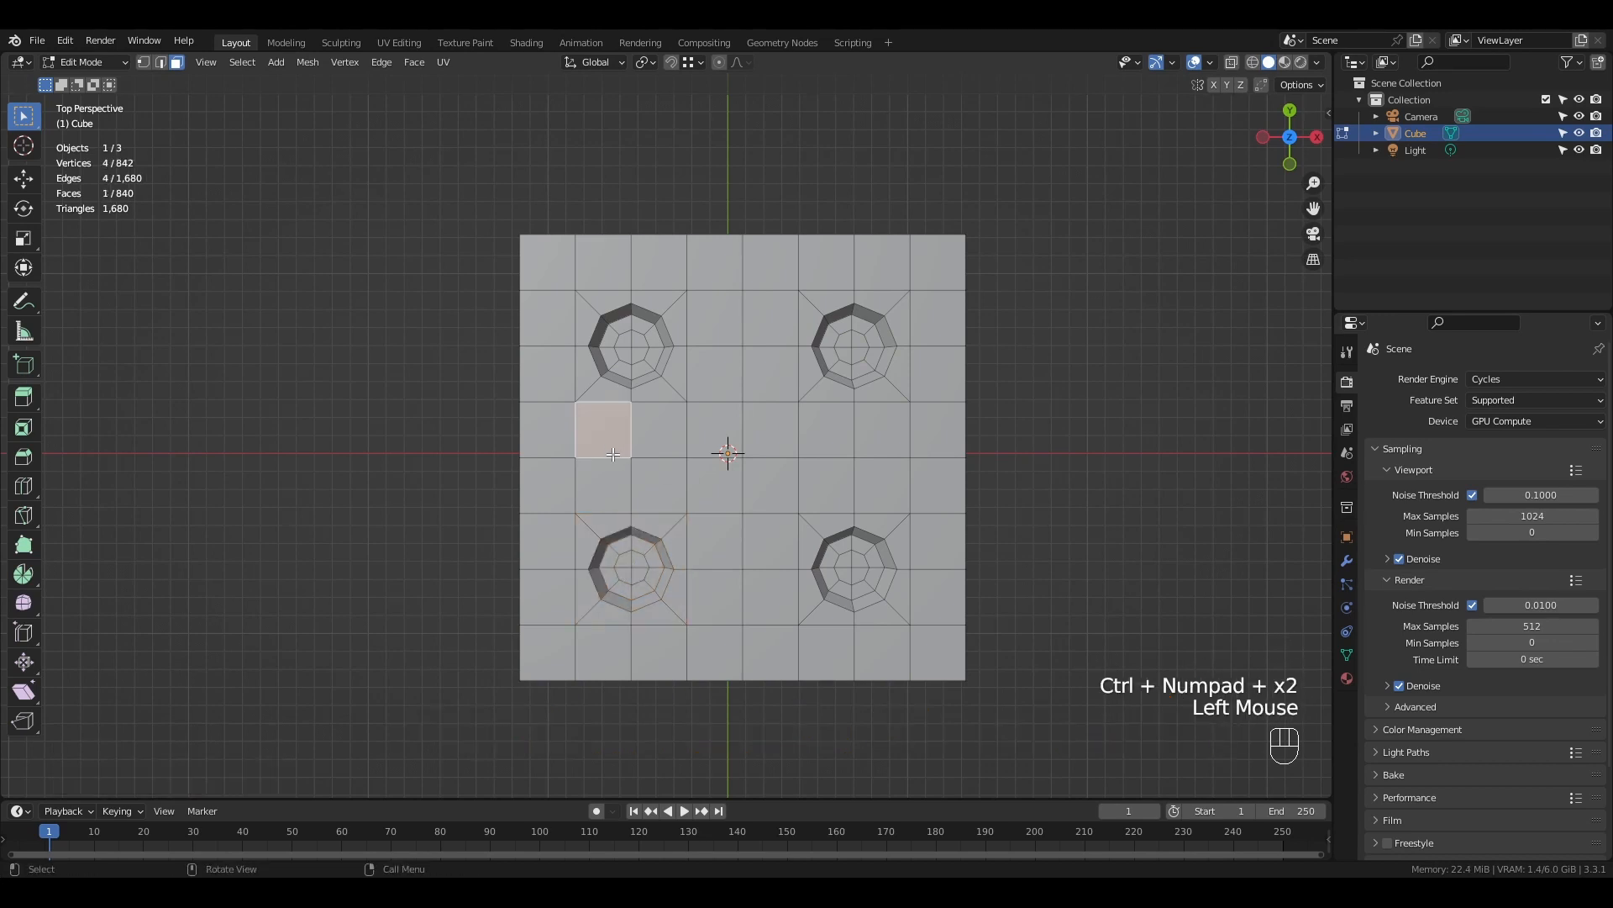
shift+click(646, 473)
shift+click(646, 445)
shift+click(618, 471)
key(x)
click(619, 473)
- Delete the matching 2 by 2 block of faces midway between the two right dots on the die's top
click(847, 467)
key(c)
click(857, 459)
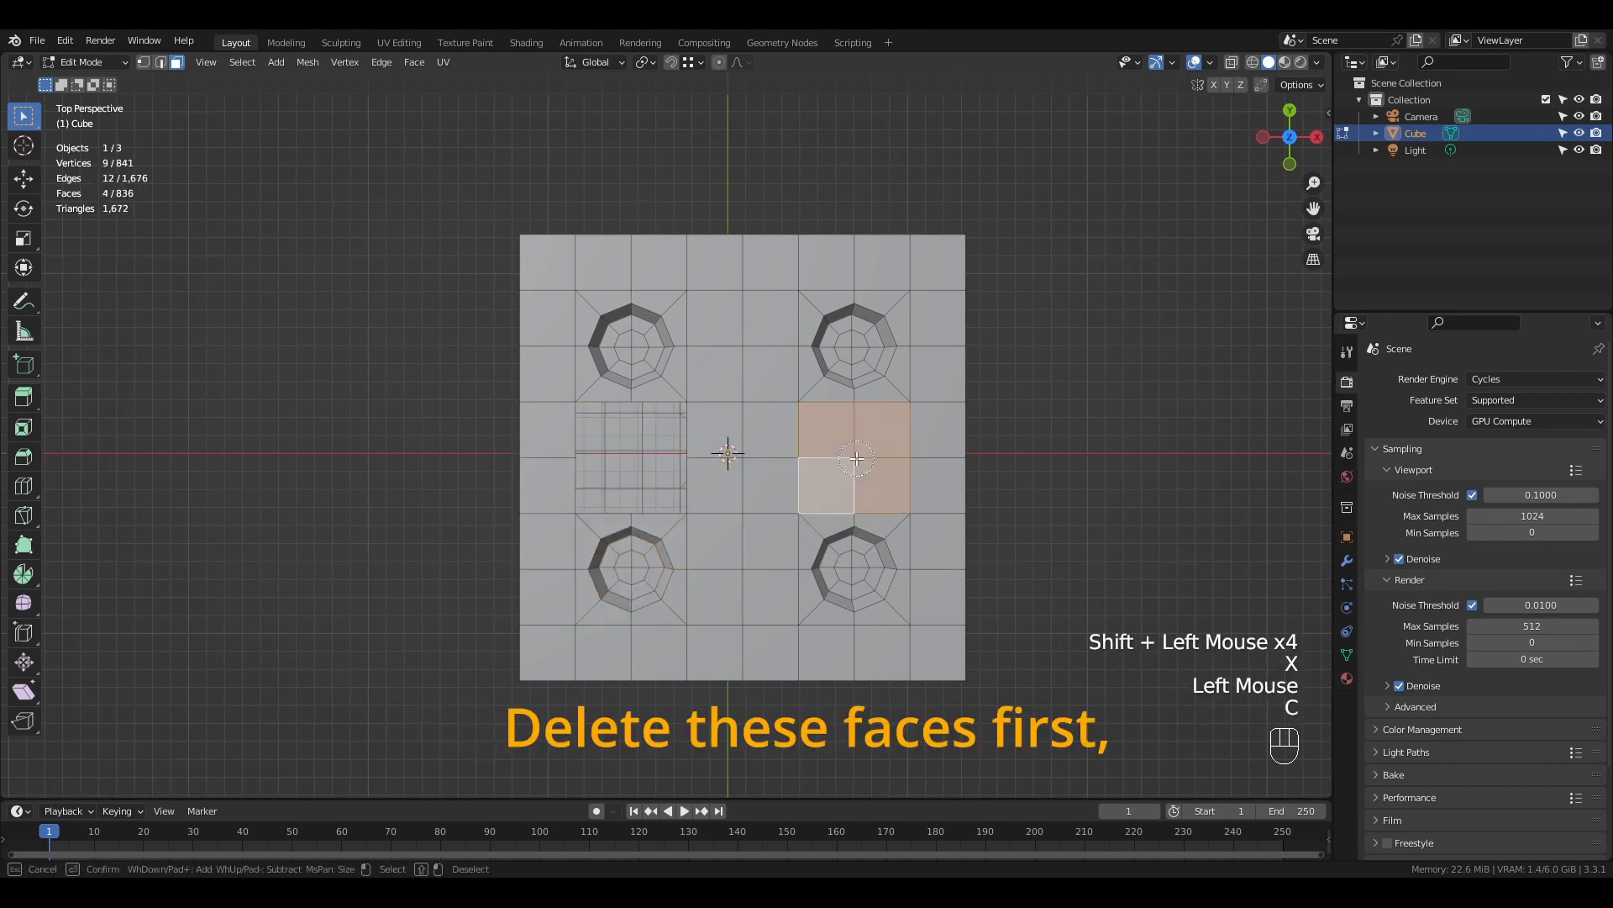
right_click(857, 459)
key(x)
click(675, 547)
- Duplicate the two lower dots with their surrounding faces and move the copies 50 cm along Y into the gaps
key(c)
click(631, 577)
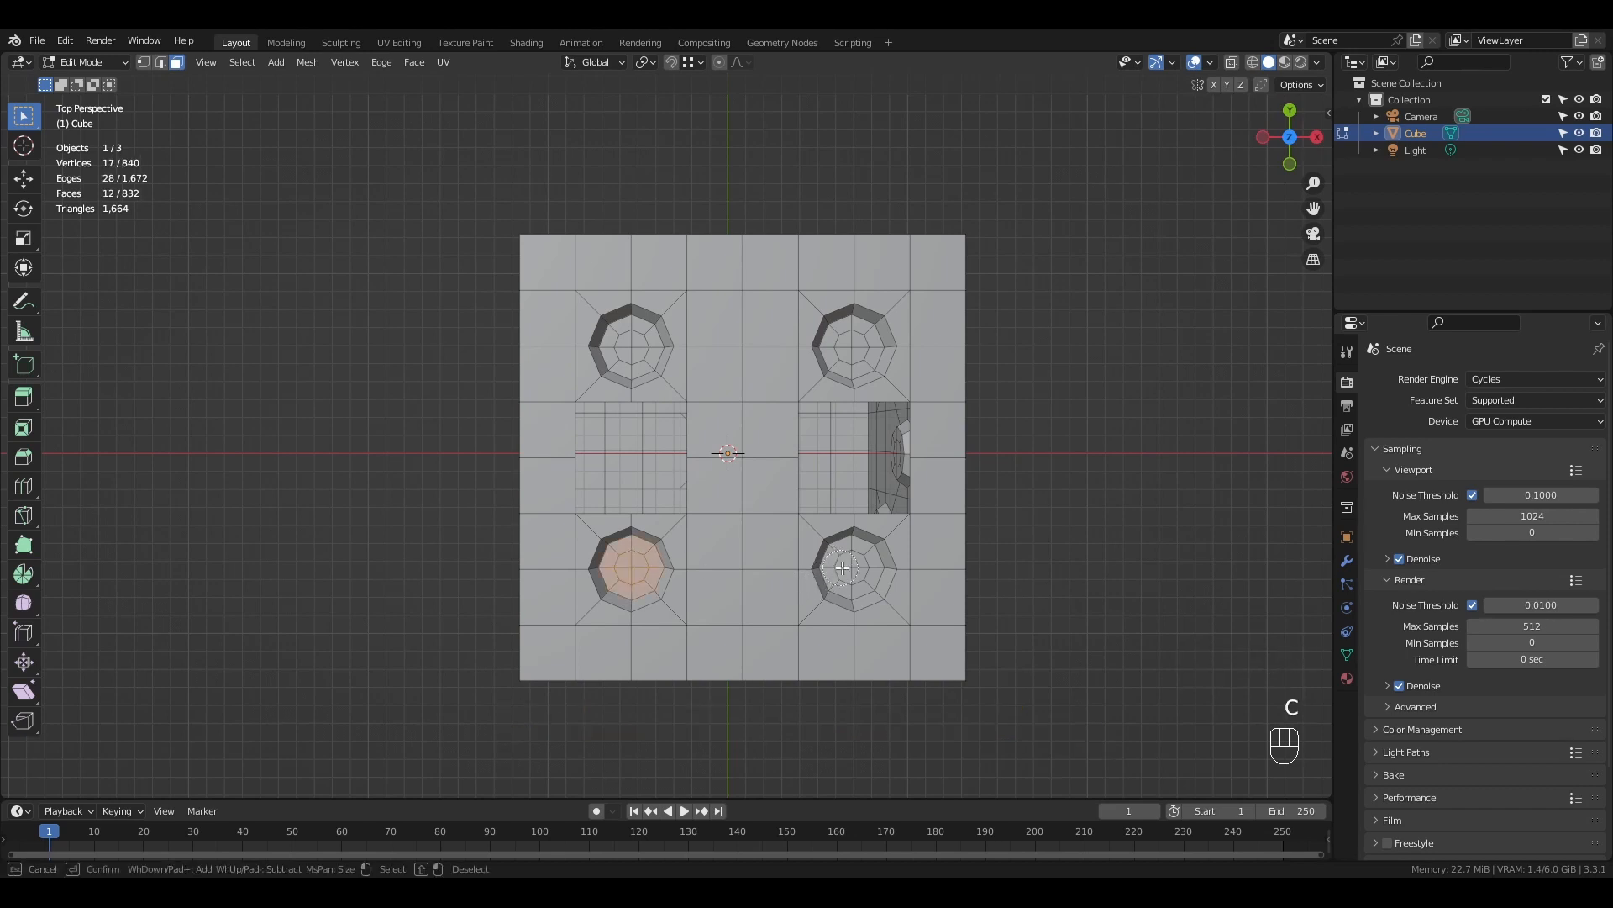
click(849, 571)
right_click(849, 570)
key(ctrl+KP_Add)
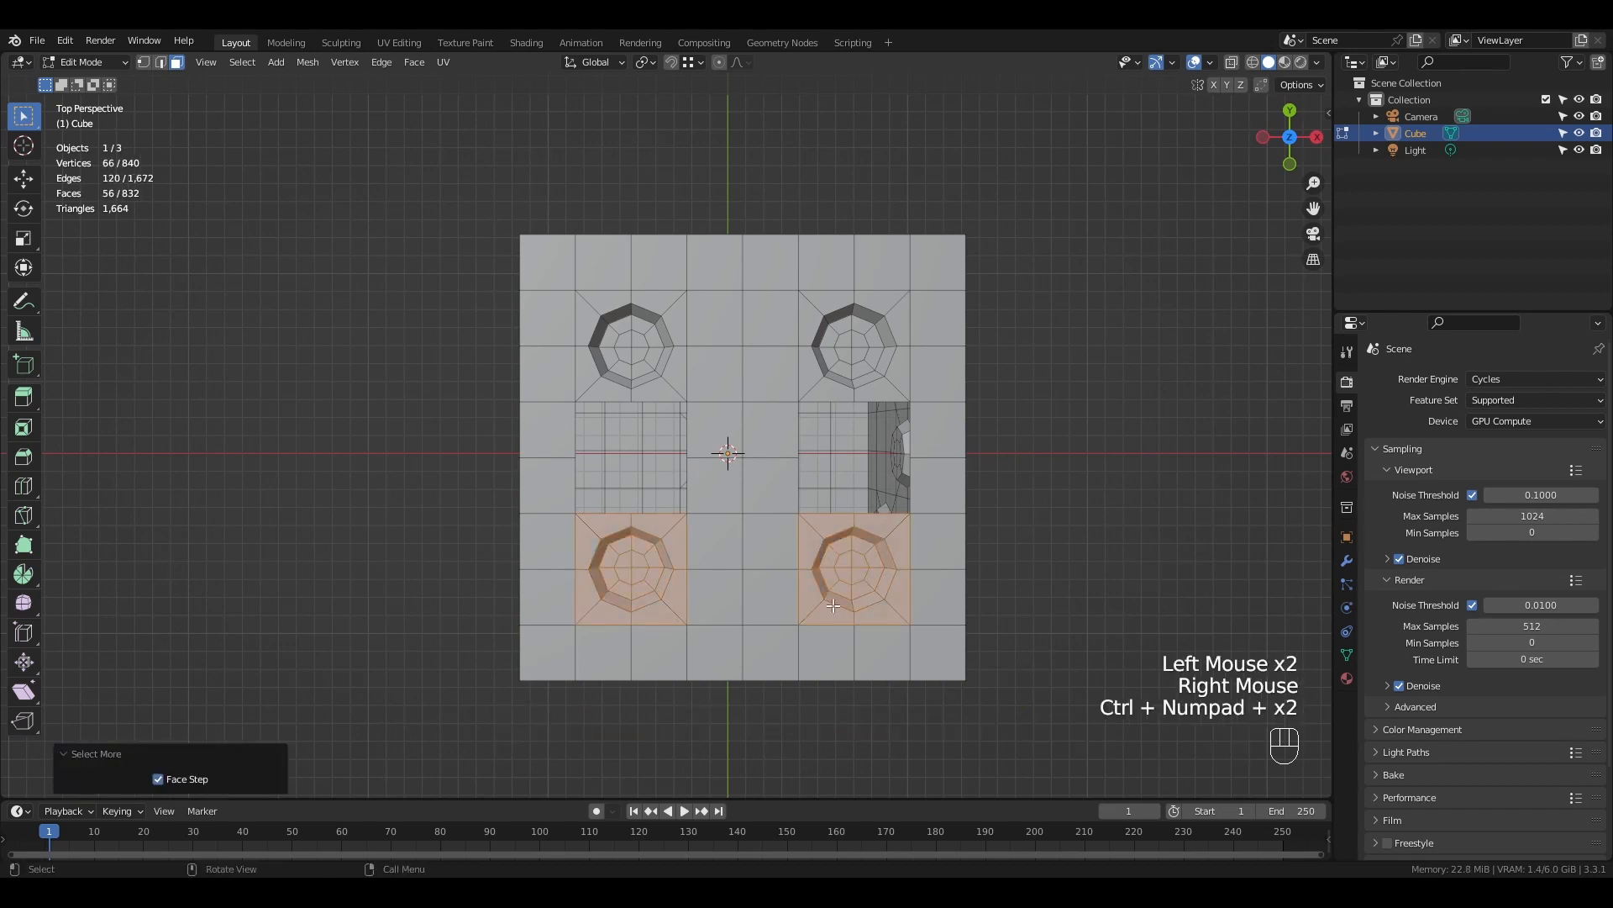
key(shift+d)
key(y)
ctrl+click(715, 458)
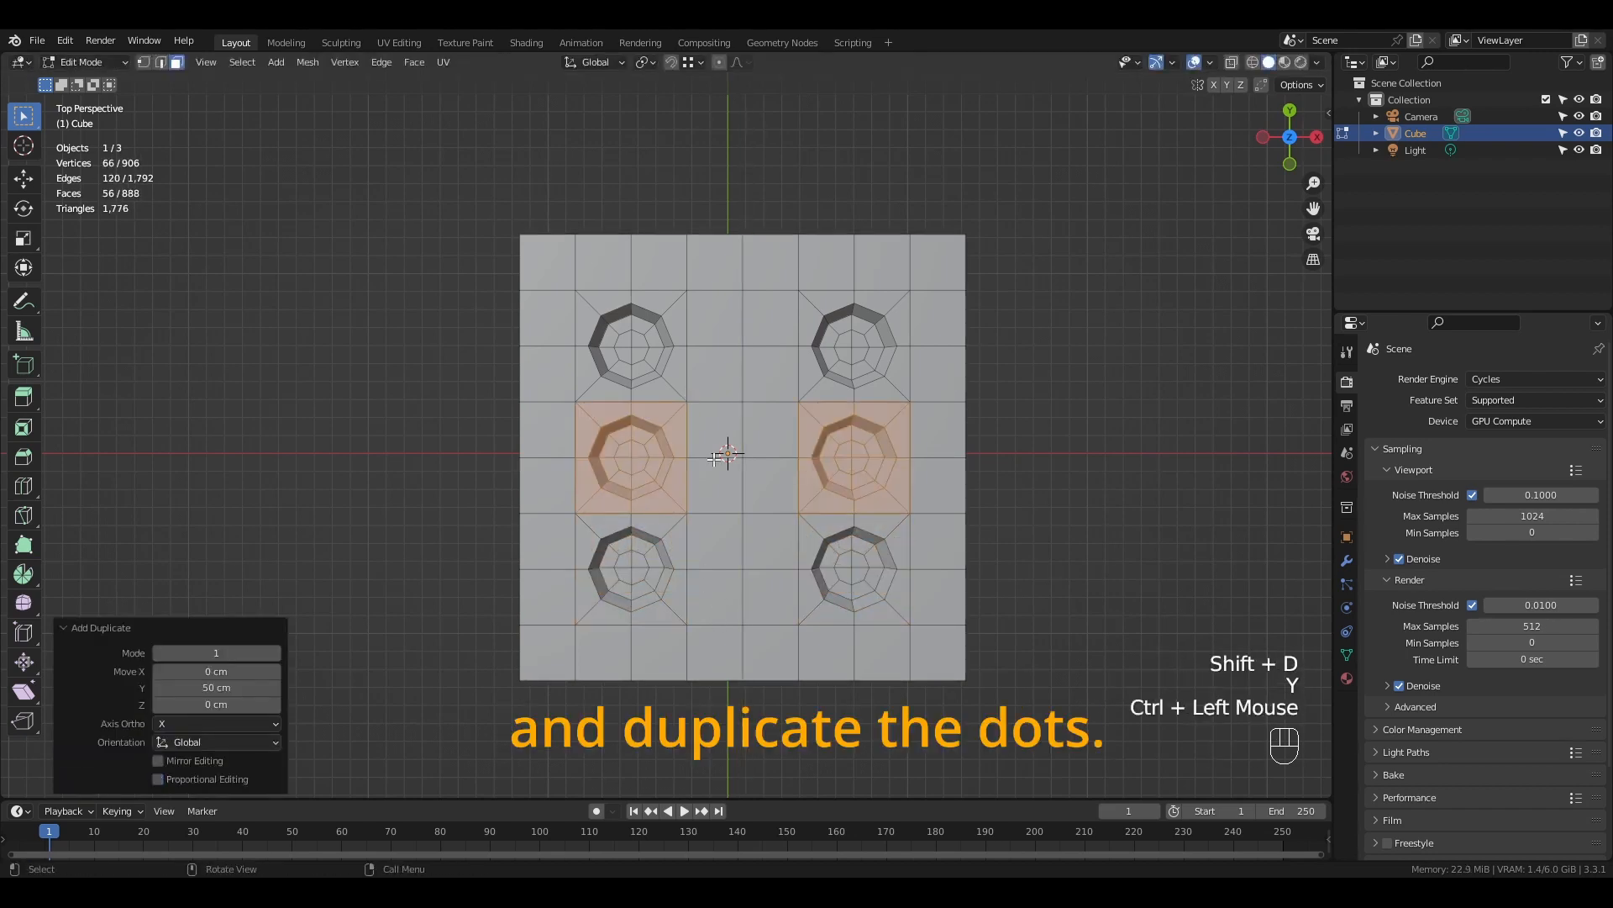
- Merge the overlapping vertices of the whole mesh by distance and return to Object Mode
key(a)
key(m)
click(727, 526)
middle_drag(734, 534, 765, 471)
scroll(739, 488, down, 2)
scroll(765, 470, up, 2)
key(Tab)
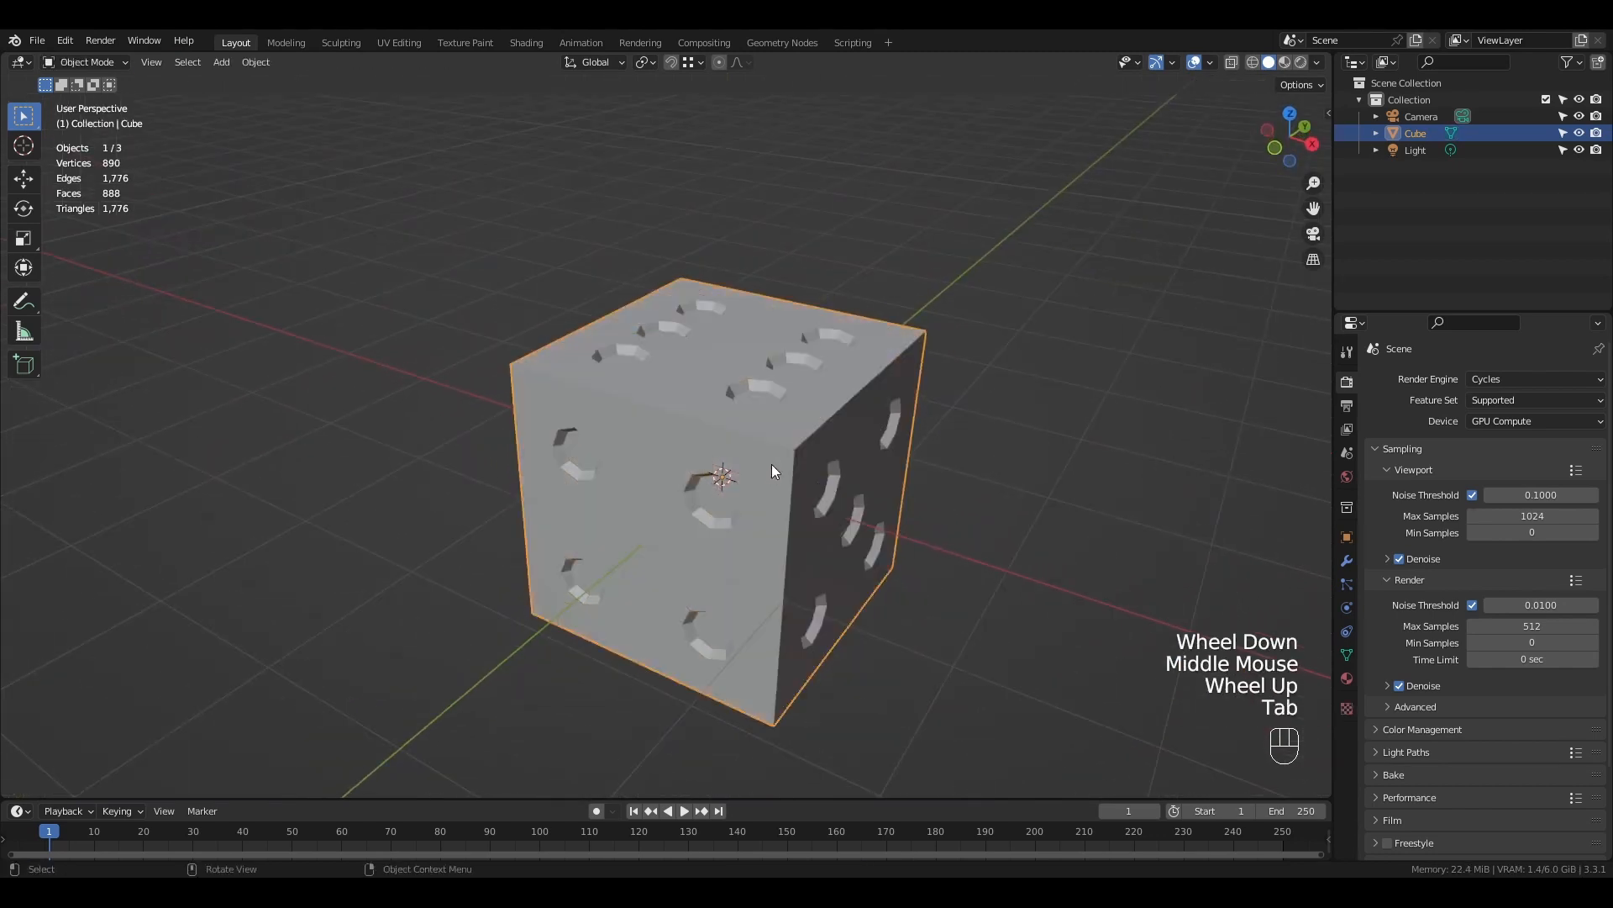
- Add a Bevel modifier to the die
click(1348, 559)
click(1404, 379)
click(1301, 454)
click(1407, 417)
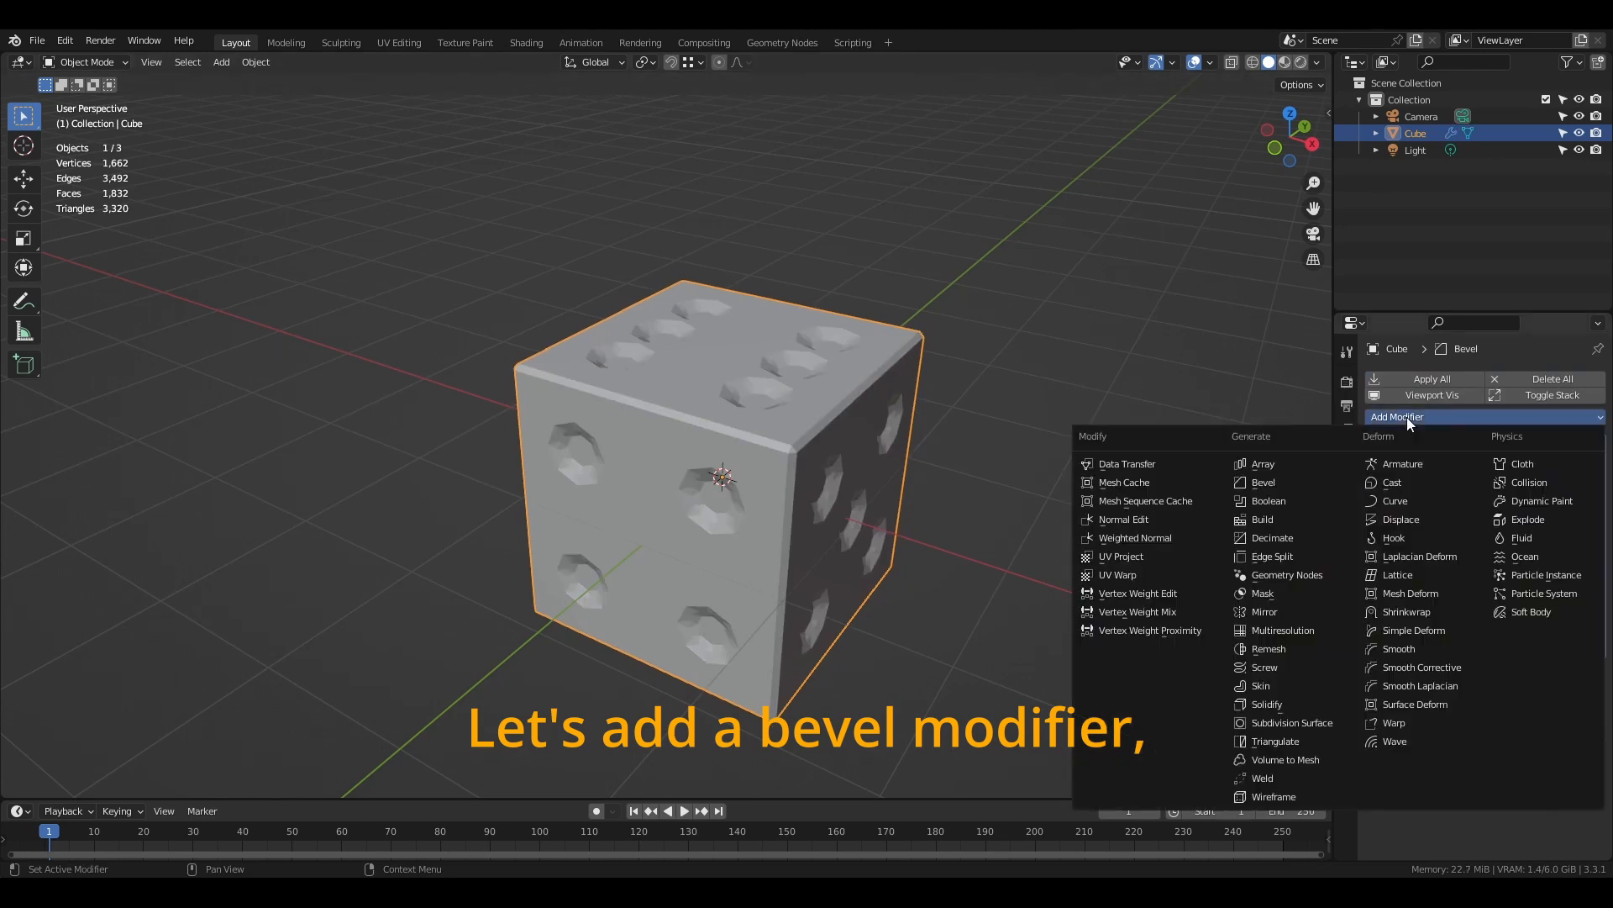
key(Escape)
- Set the Bevel modifier to 2 segments and its limit angle to 45°
click(1578, 531)
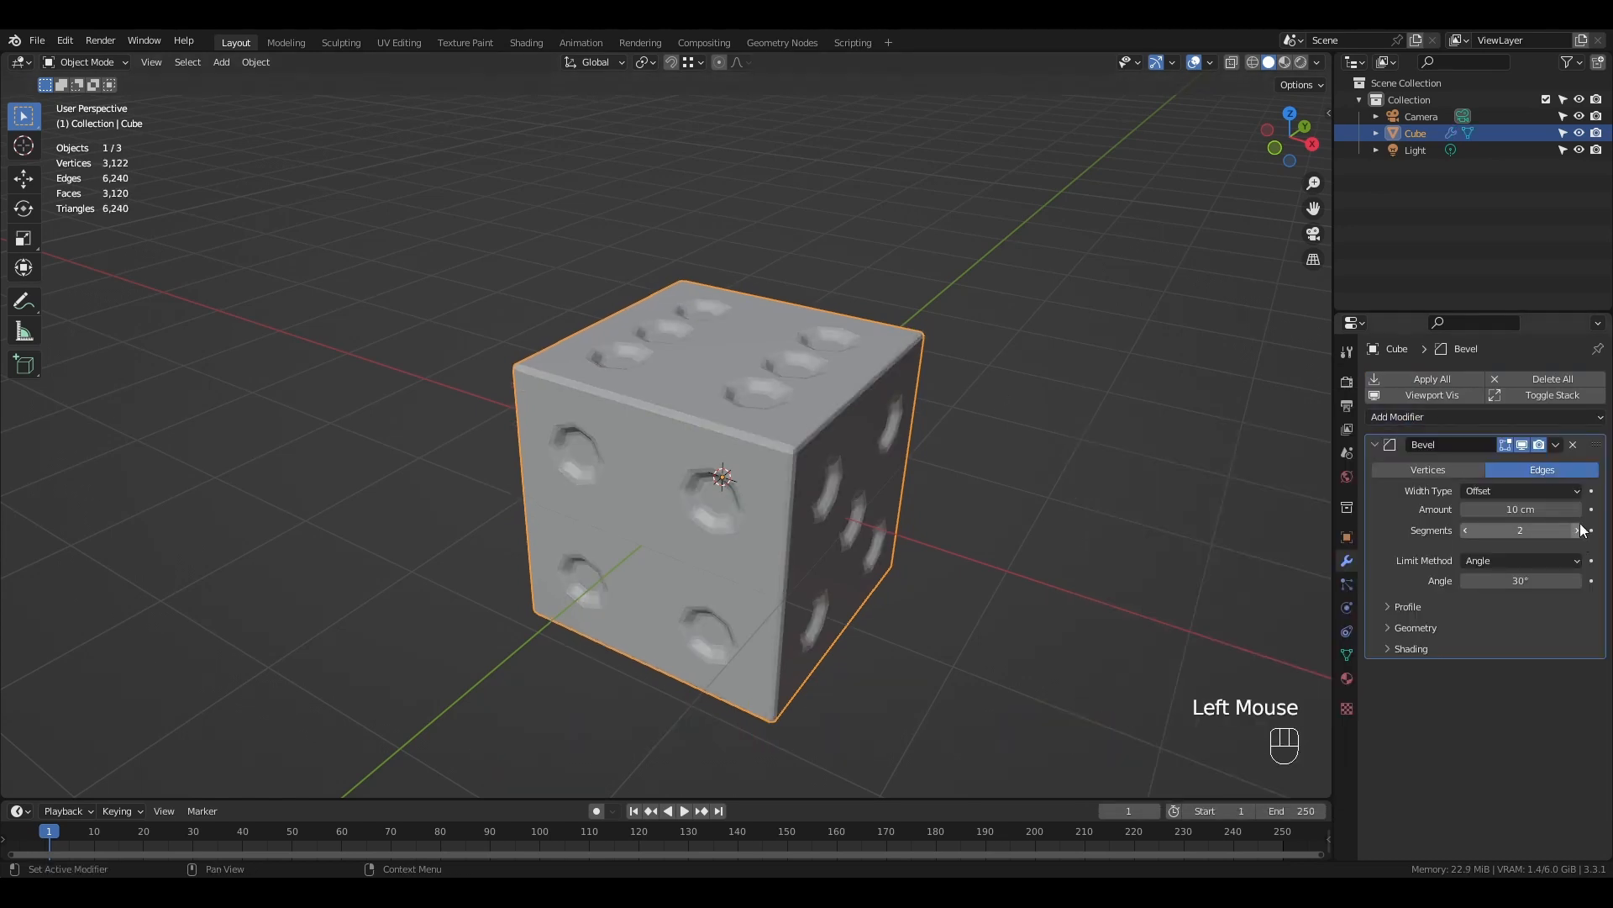
scroll(643, 487, up, 3)
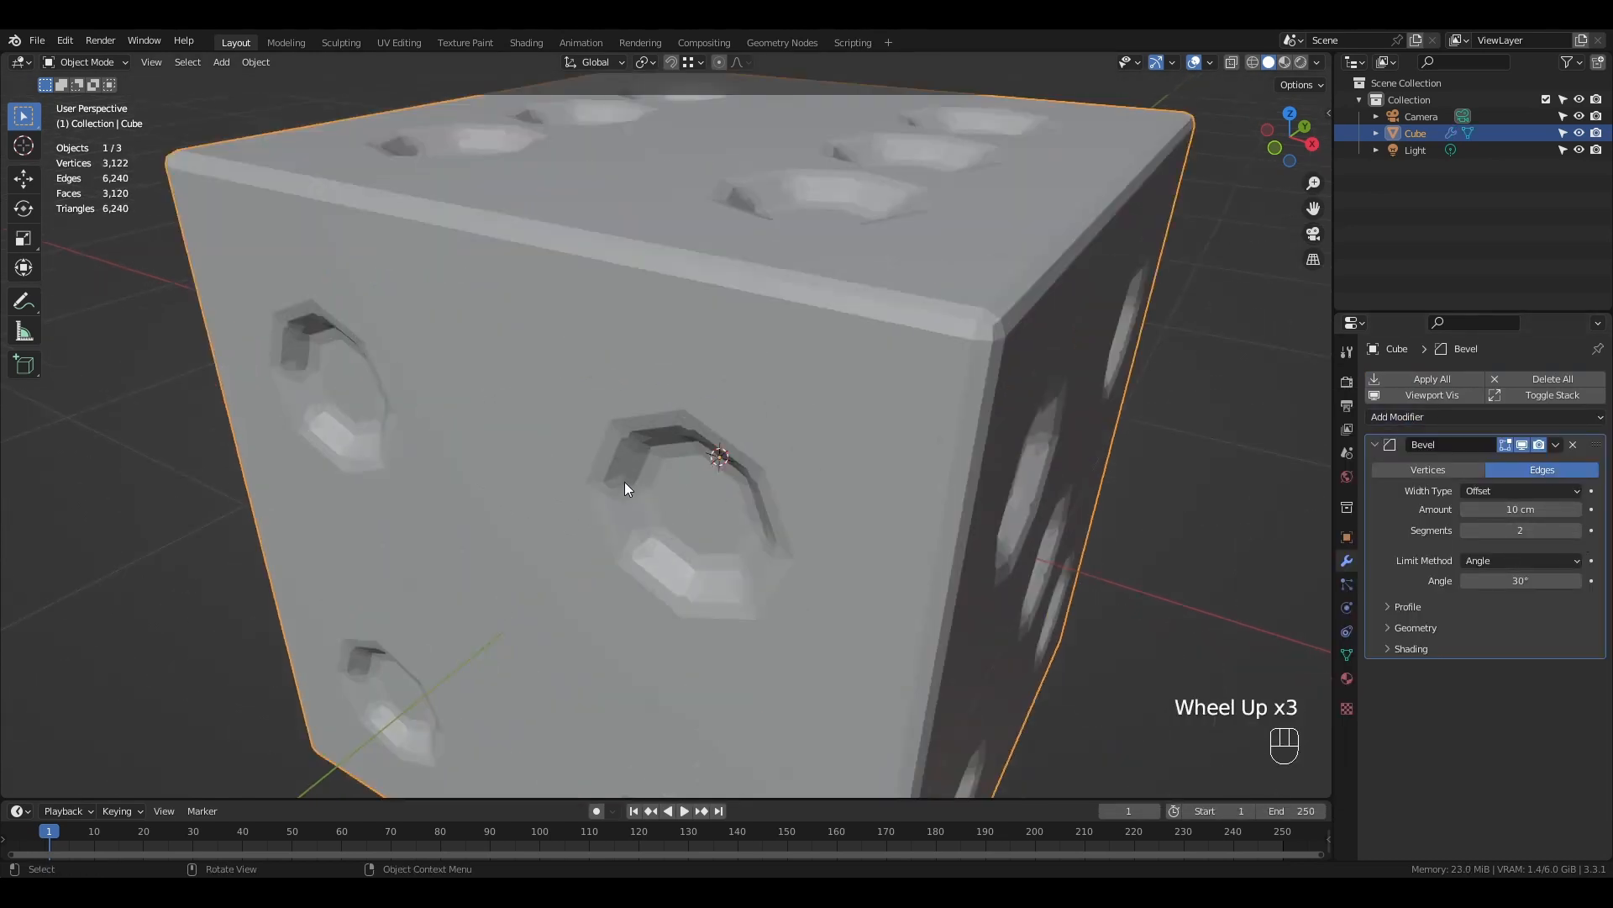
text(45)
key(Return)
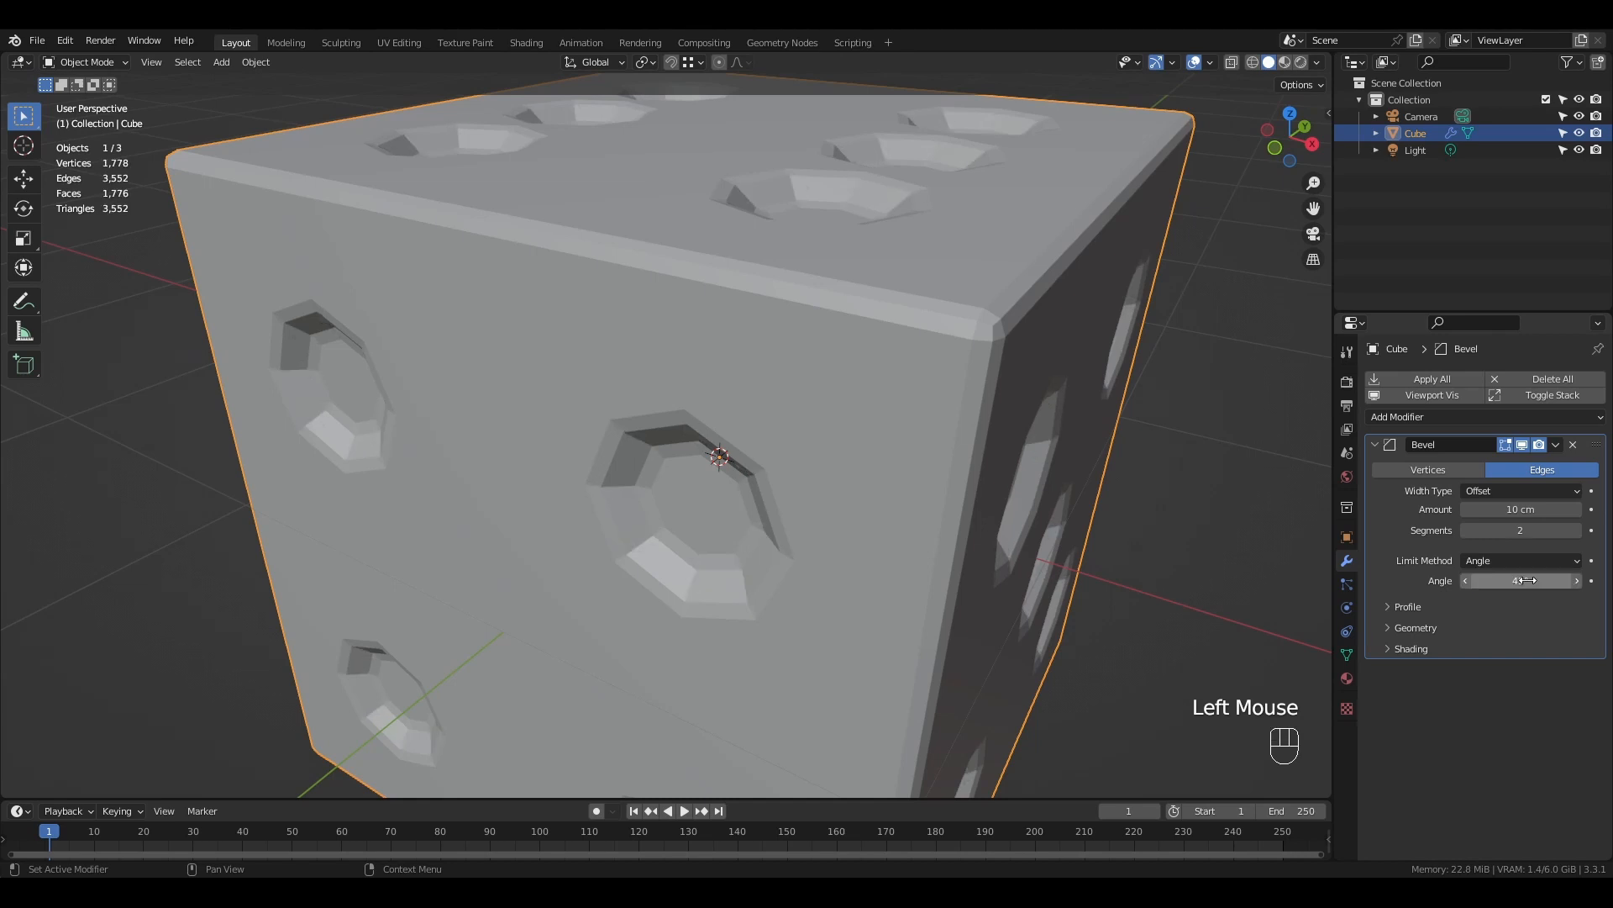
- Add a Subdivision Surface modifier with 2 viewport levels and shade the die smooth
click(1501, 419)
click(1293, 724)
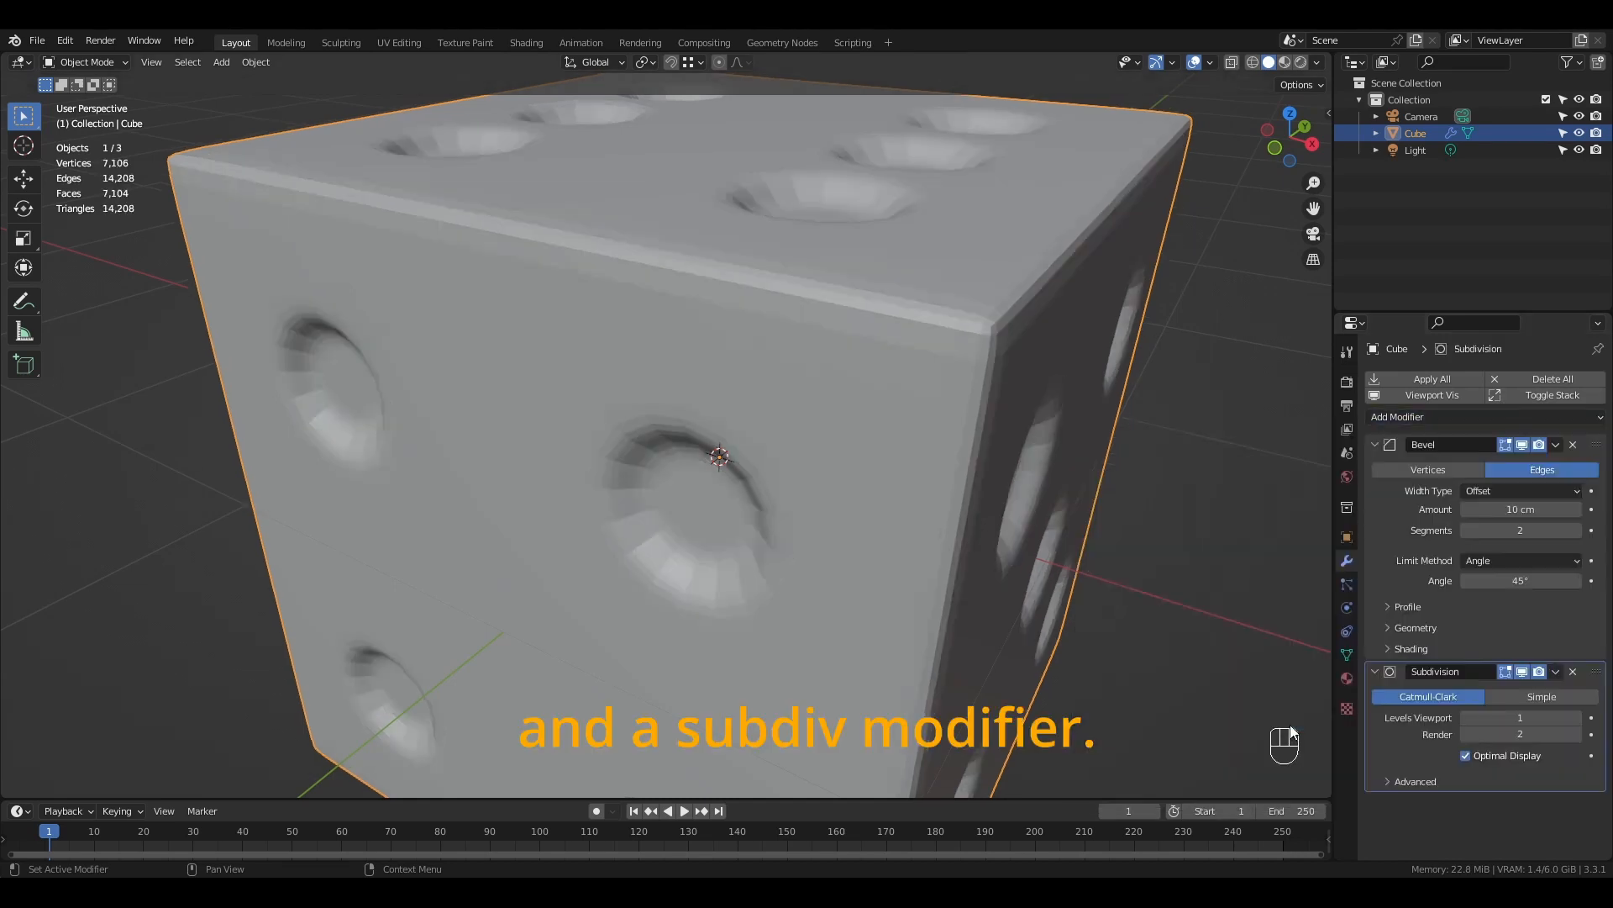
right_click(834, 391)
click(835, 391)
click(1576, 718)
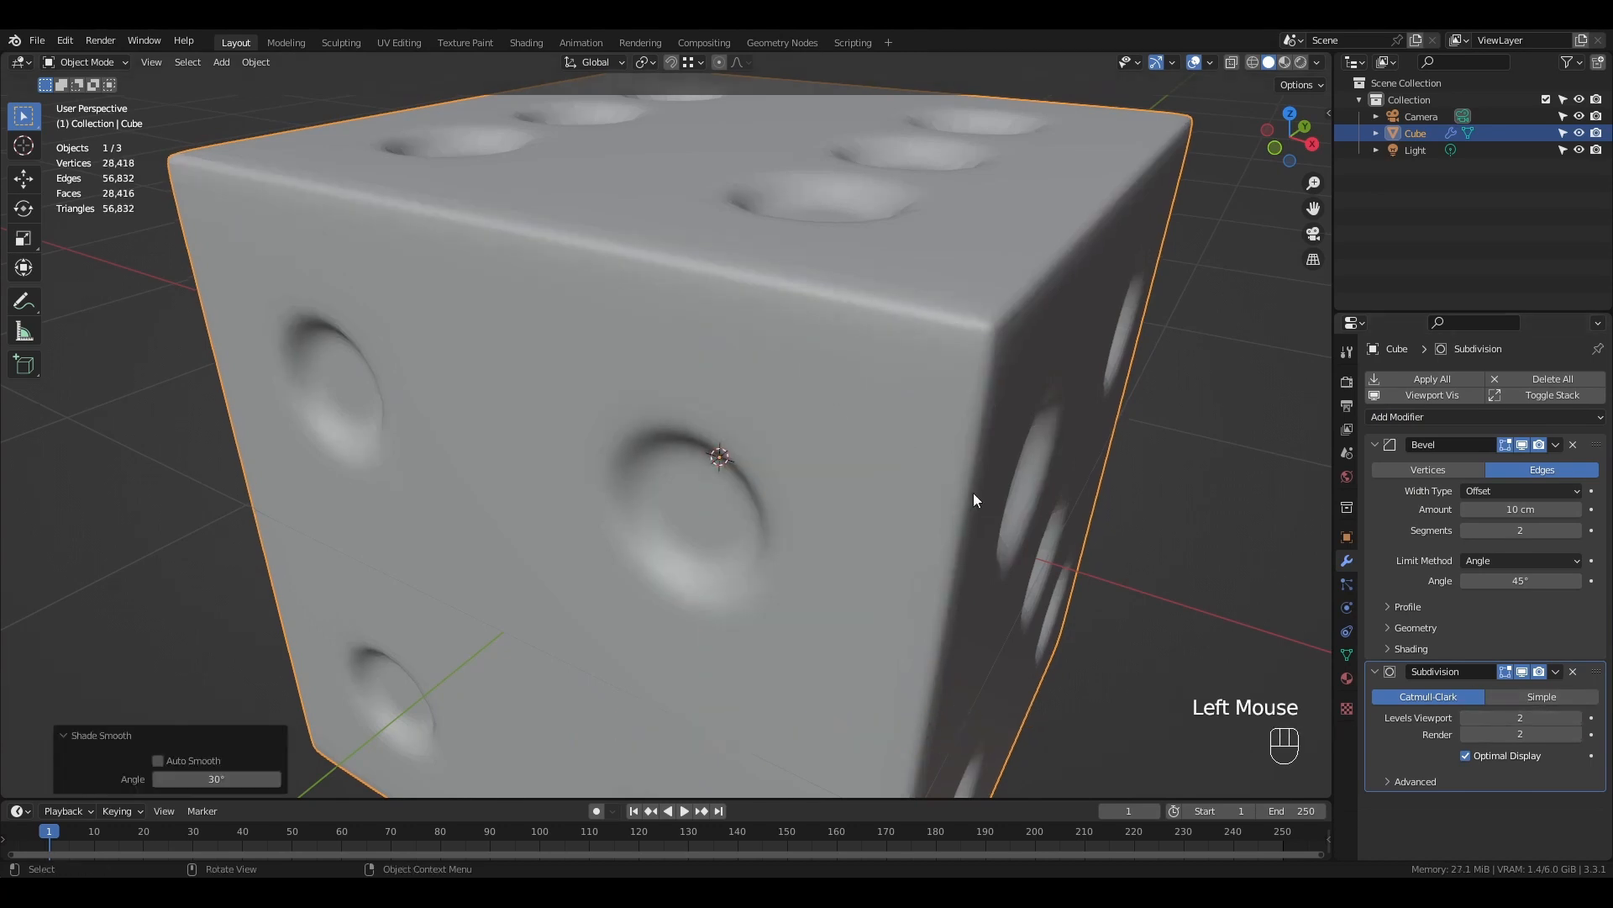
- Check the smoothed die's edges and adjust the Bevel modifier's amount, ending at 4 cm
scroll(942, 458, down, 3)
middle_drag(909, 420, 785, 461)
scroll(785, 461, down, 2)
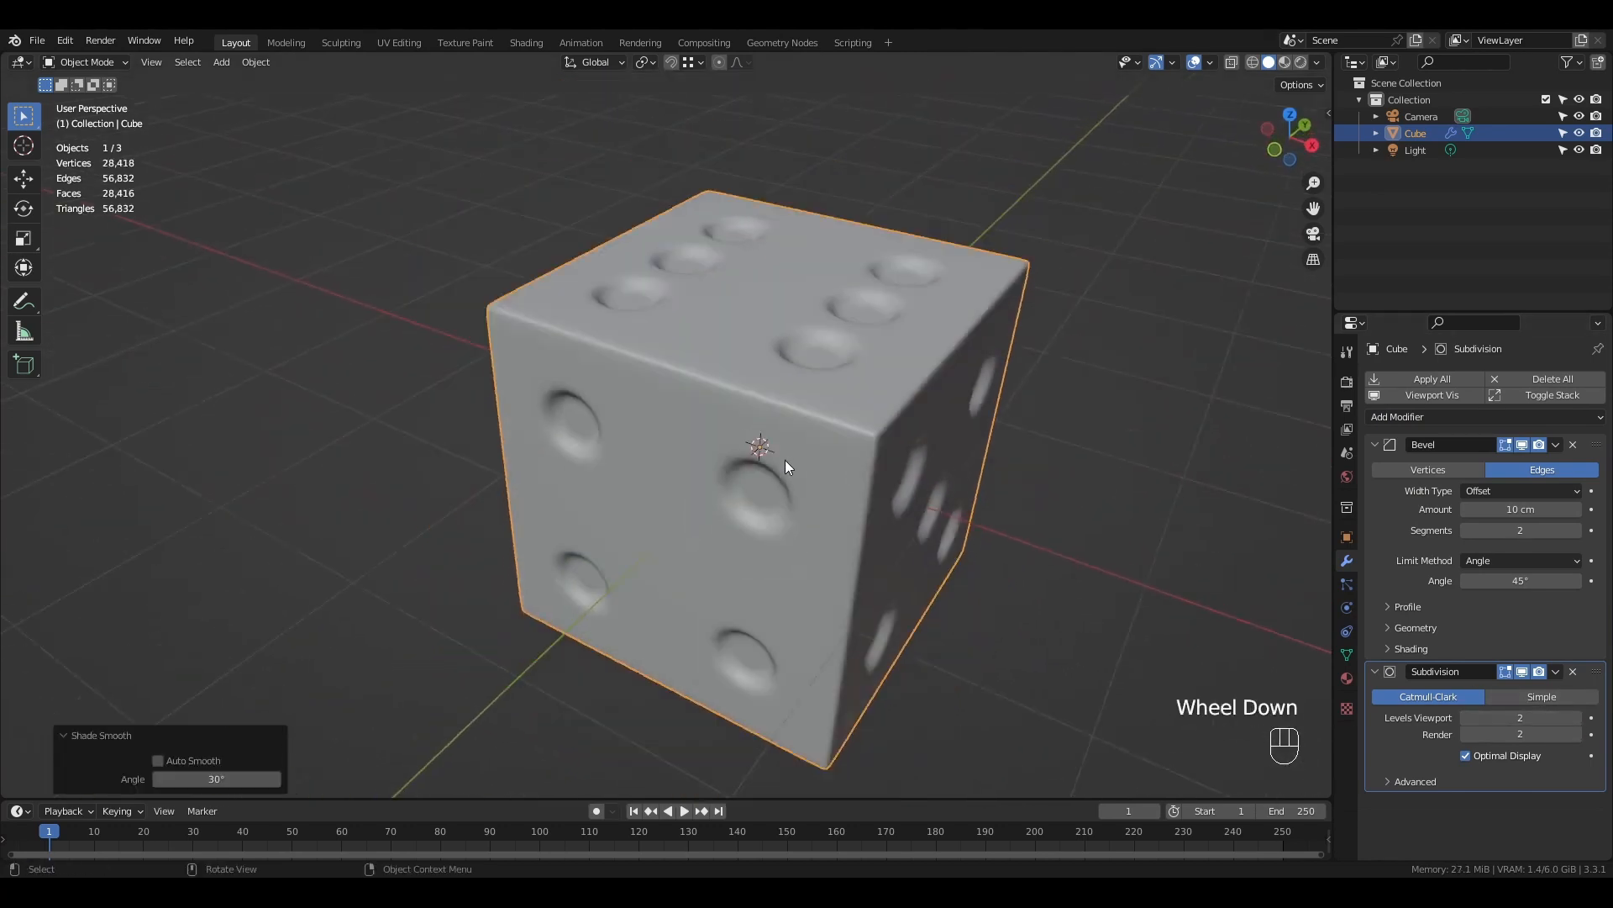
scroll(870, 449, up, 2)
mouse_move(999, 513)
middle_down()
mouse_move(1045, 451)
mouse_move(1015, 513)
middle_up()
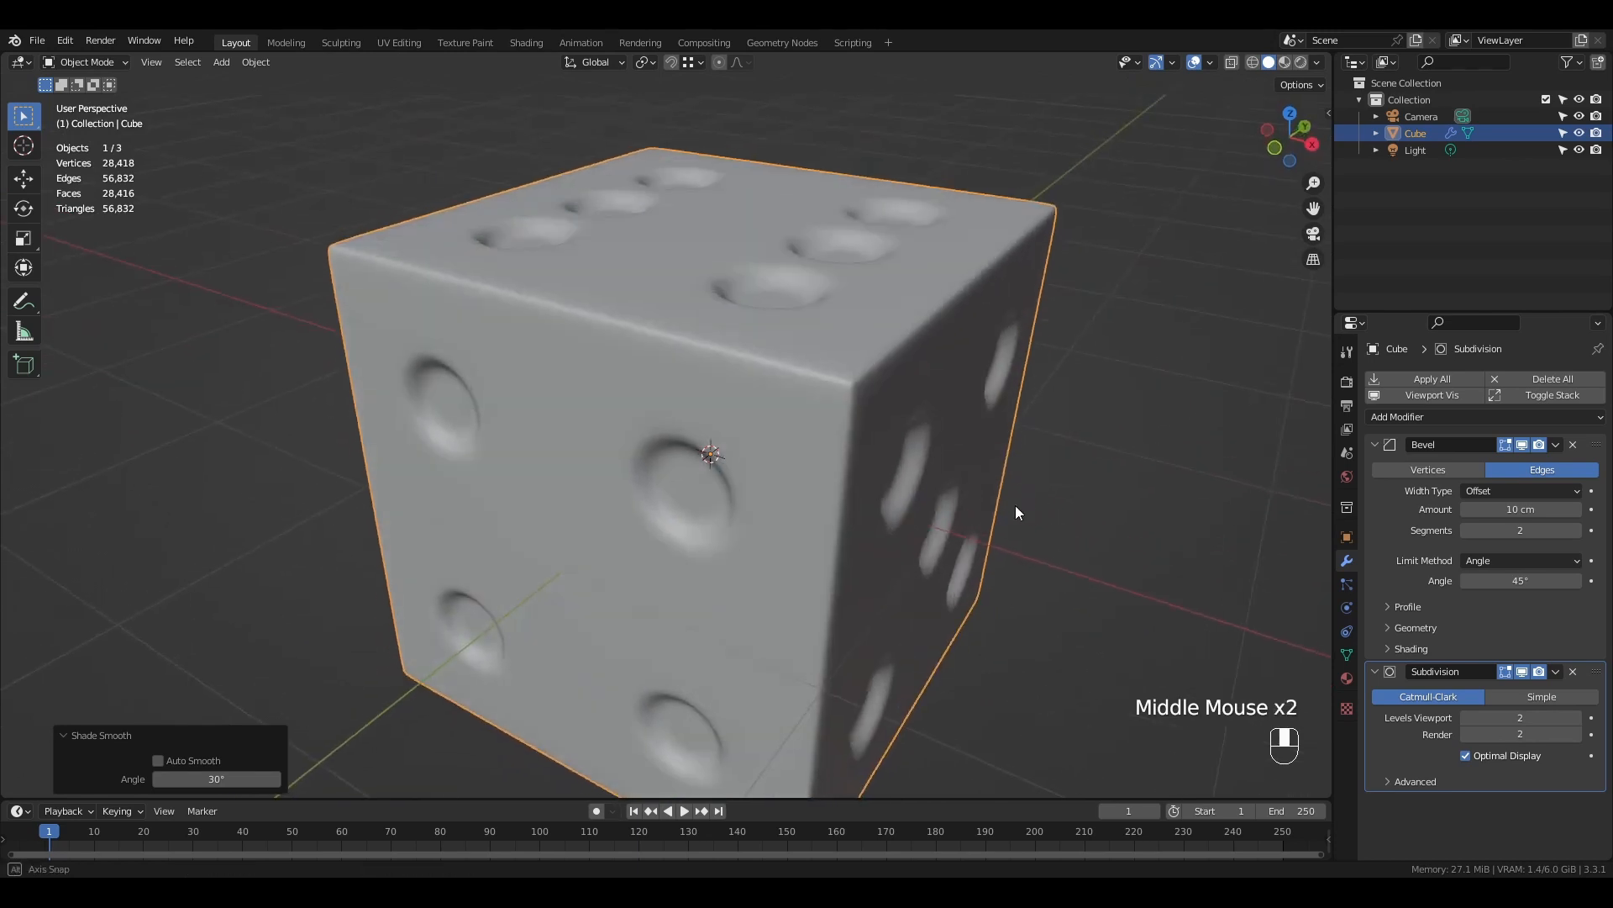
click(1526, 511)
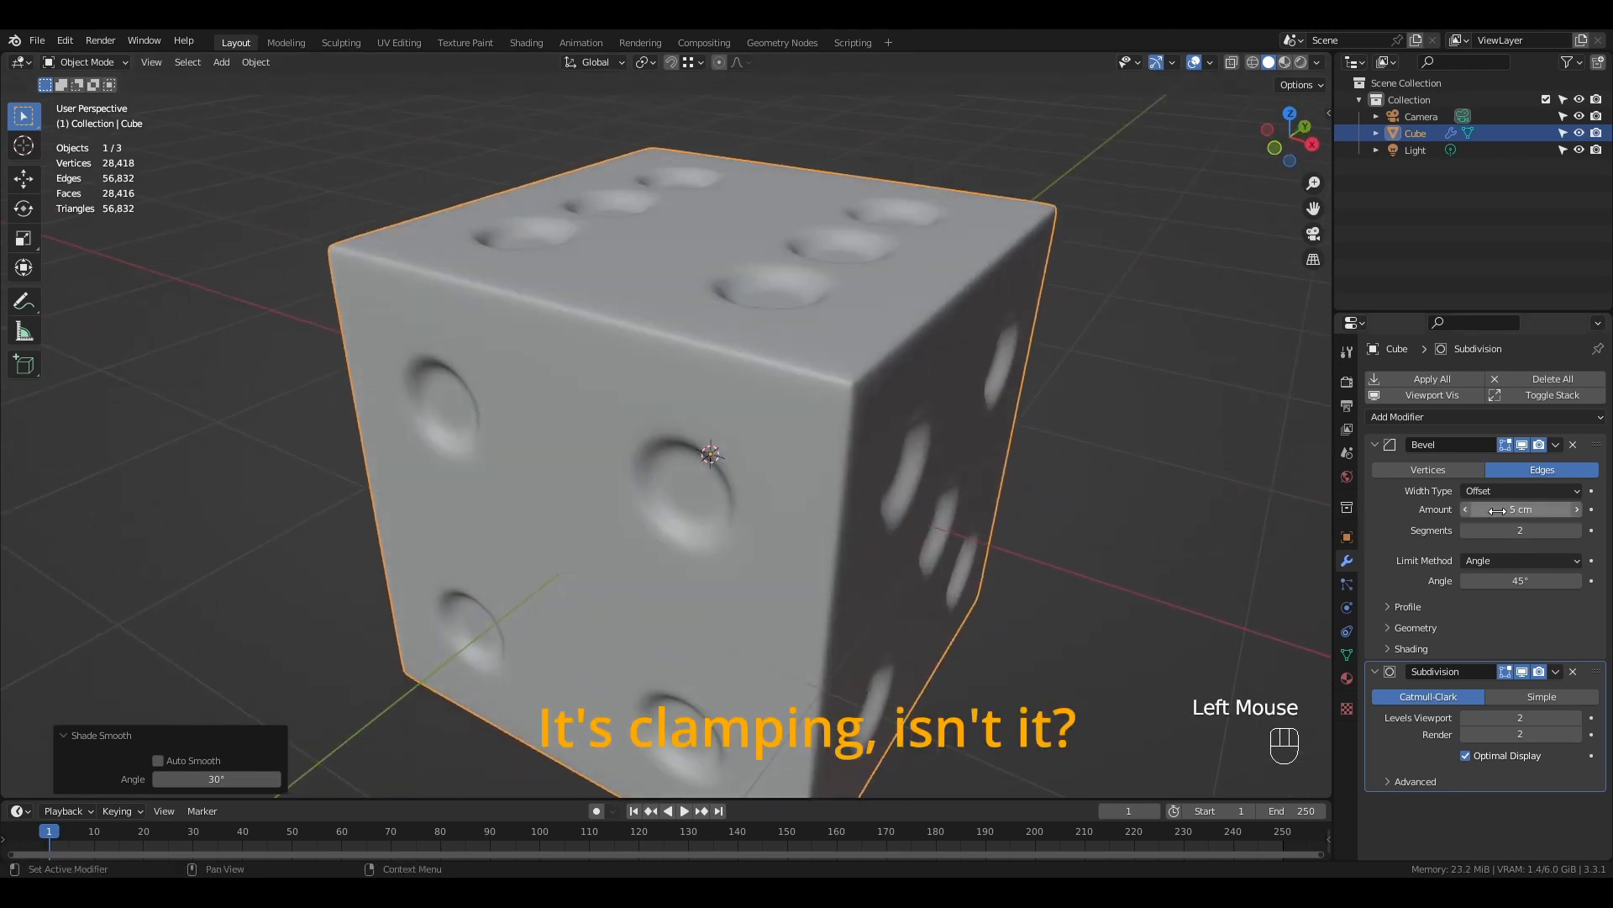
drag(1521, 529, 1565, 525)
click(1576, 510)
click(1568, 512)
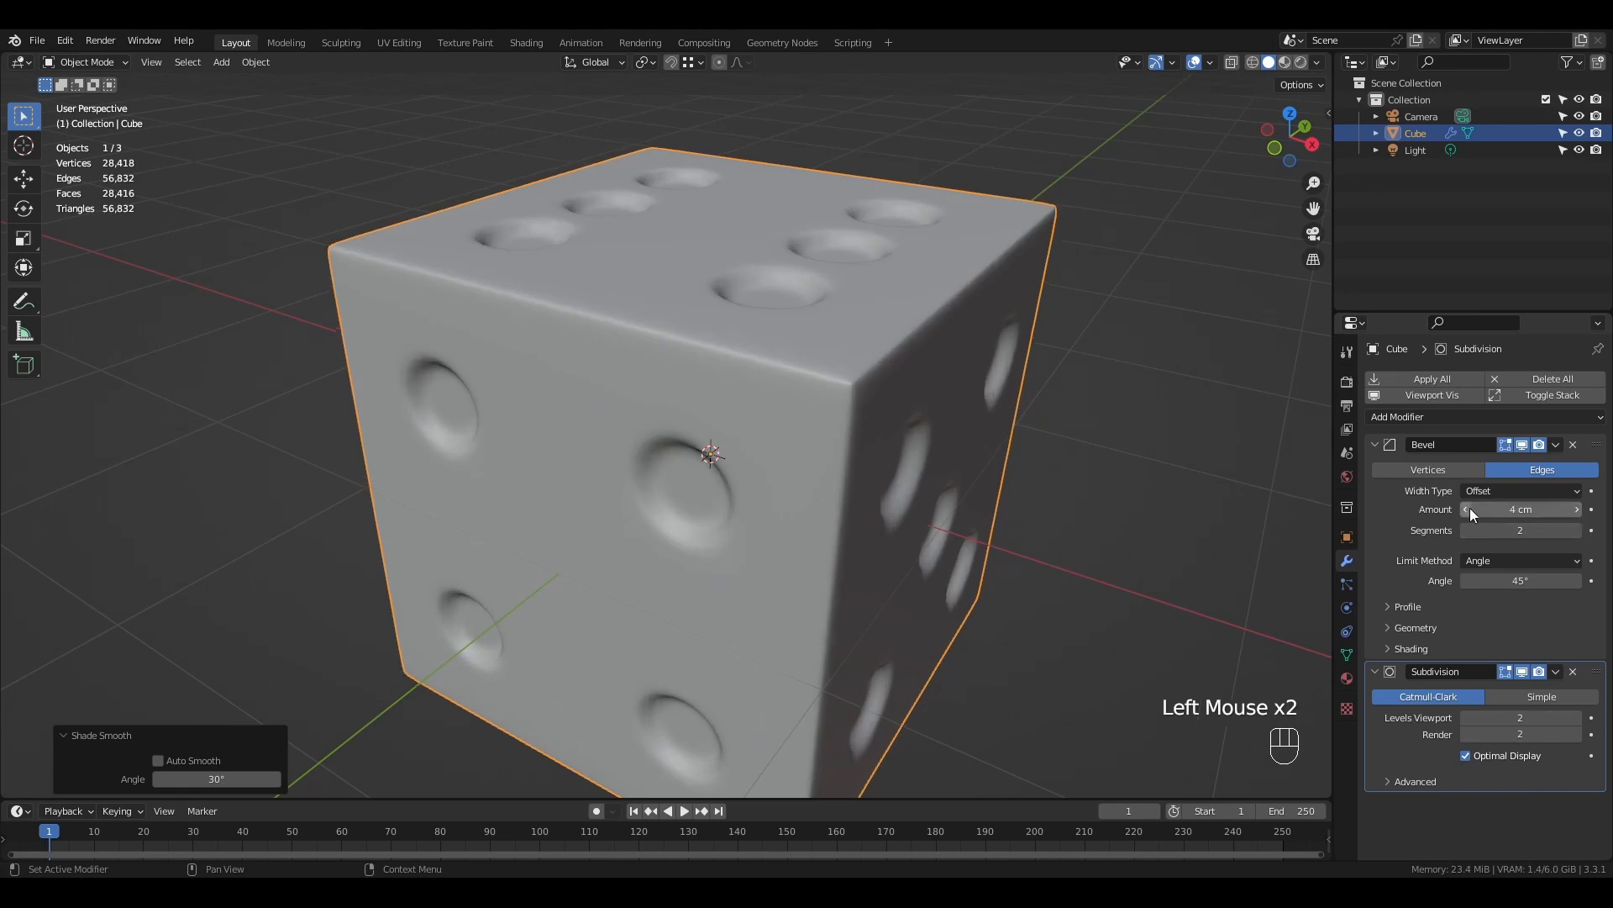
- Slide the vertices adjacent to the die's nearest top corner along their edges onto that corner
middle_drag(1118, 437, 1011, 514)
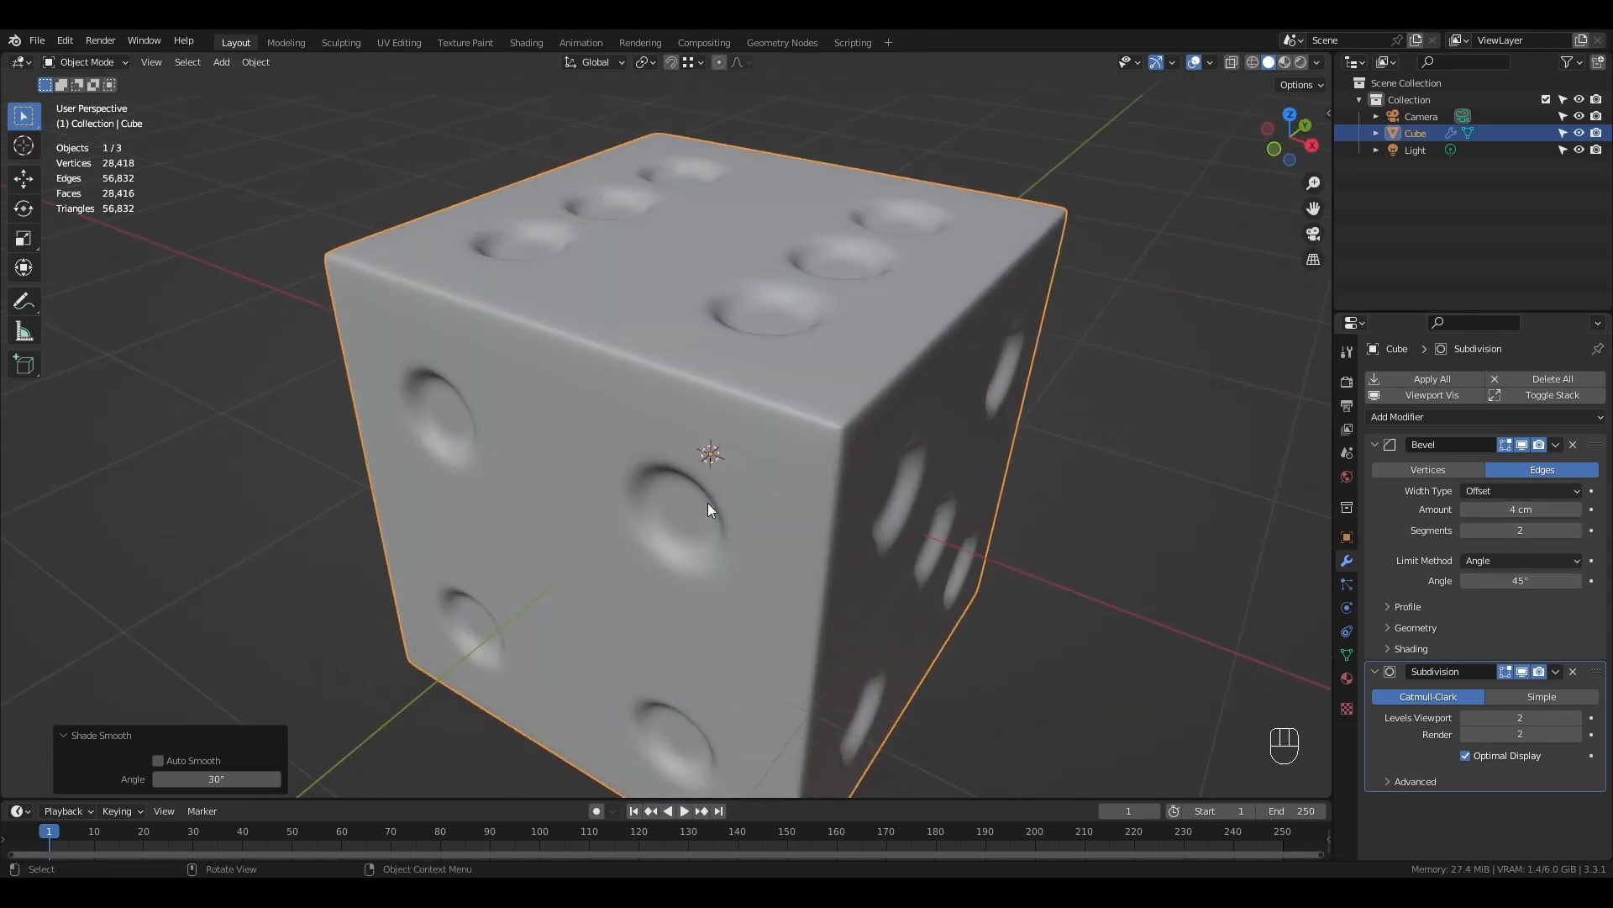
key(Tab)
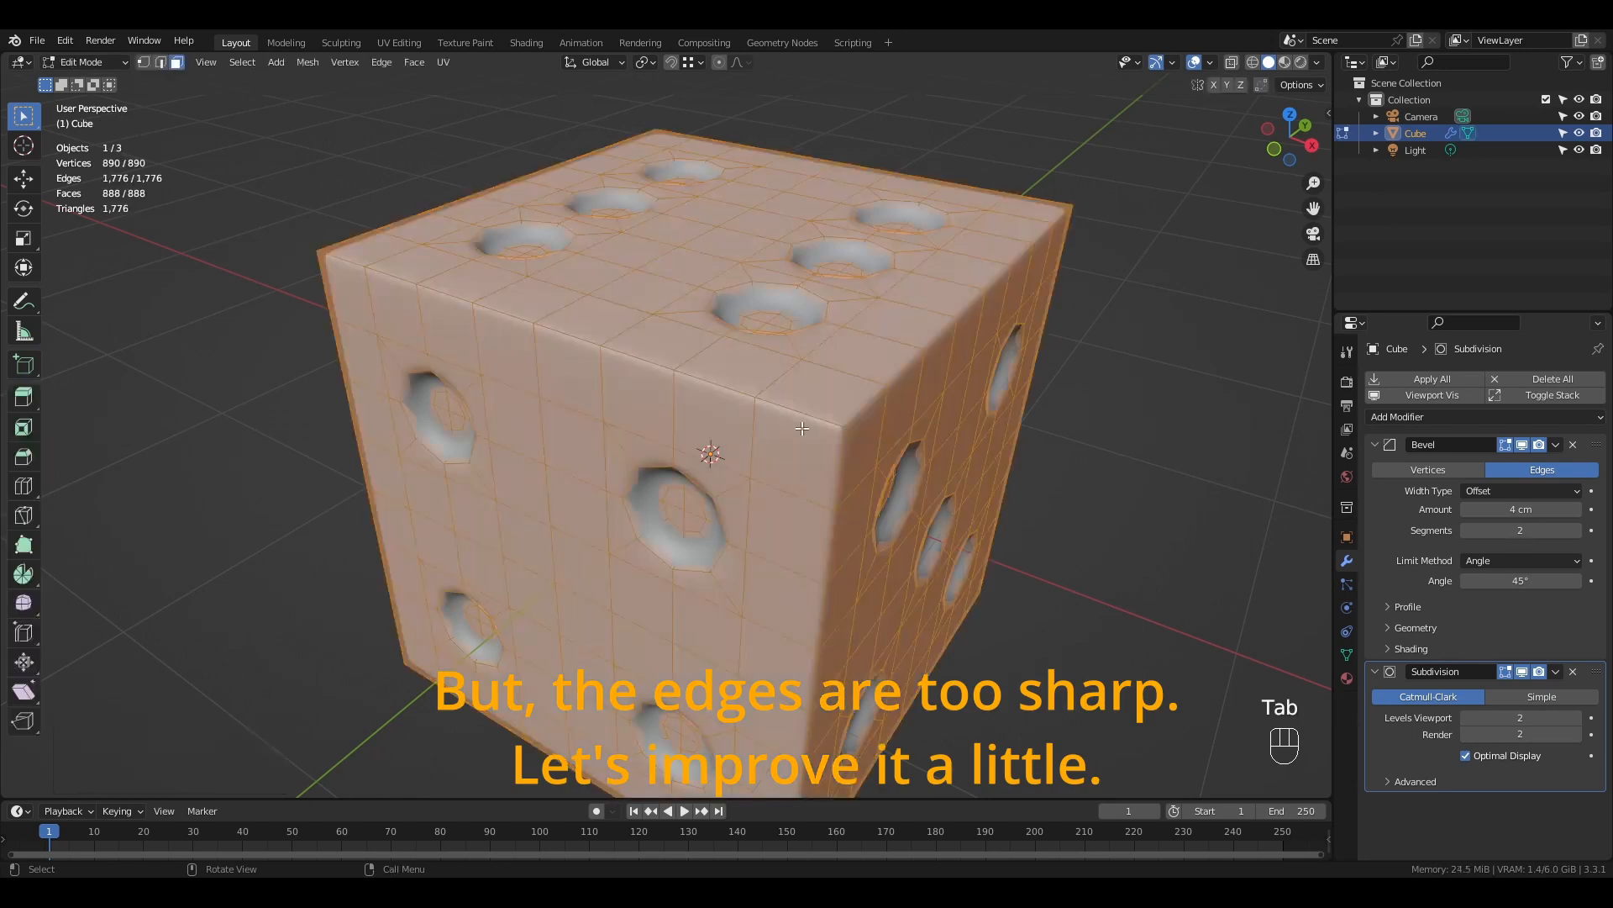
key(1)
click(760, 401)
key(g)
key(g)
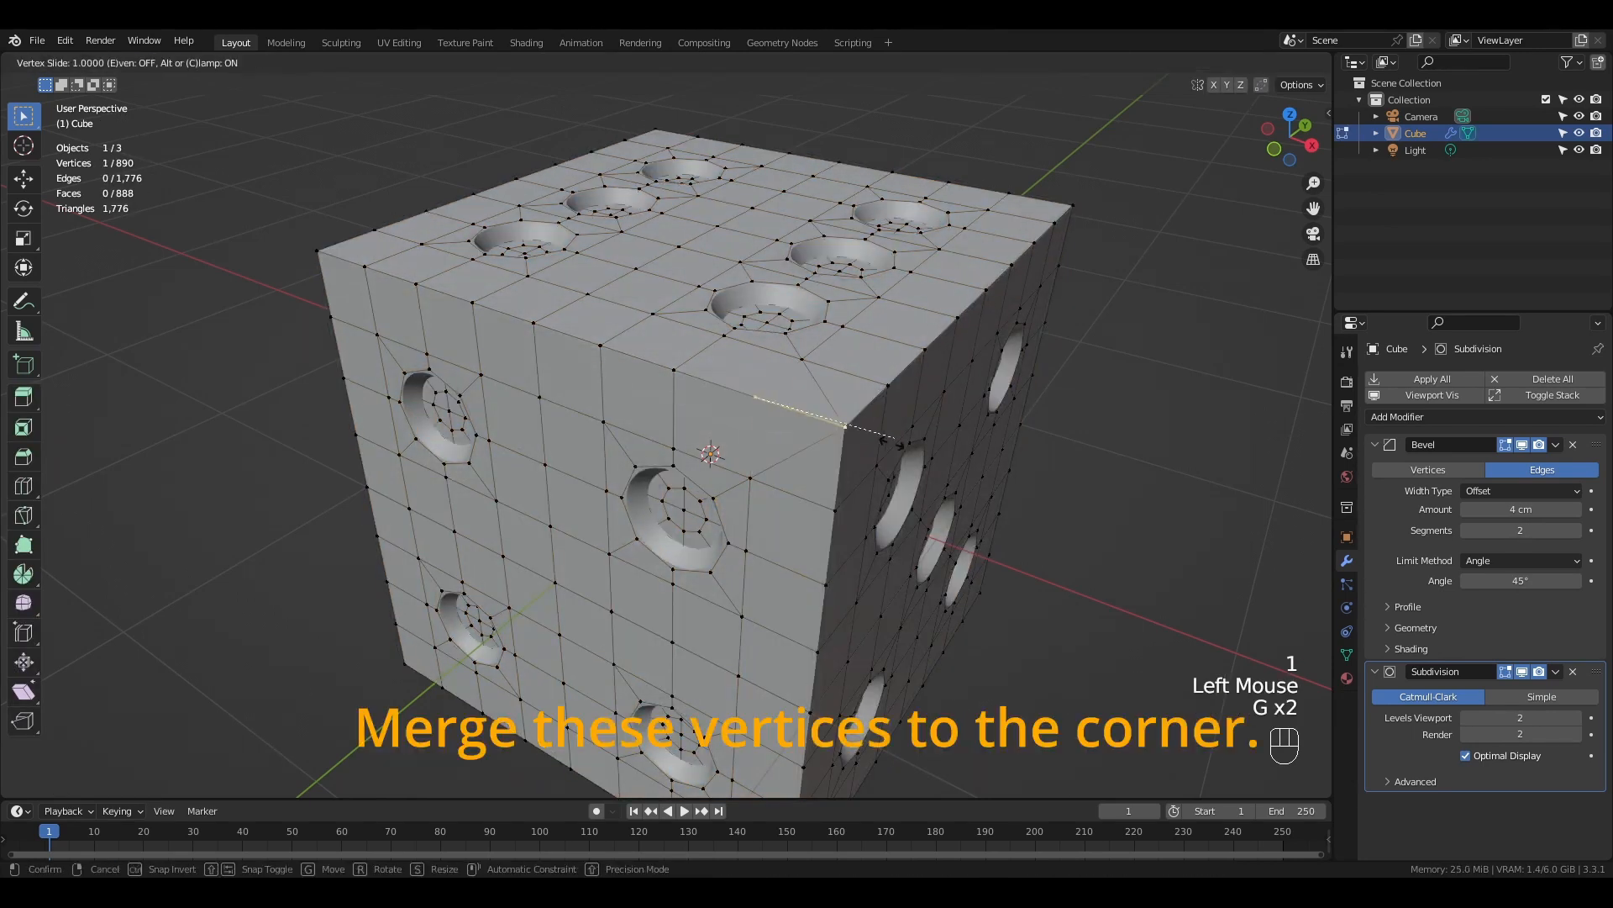
click(912, 443)
click(893, 387)
key(g)
key(g)
click(832, 432)
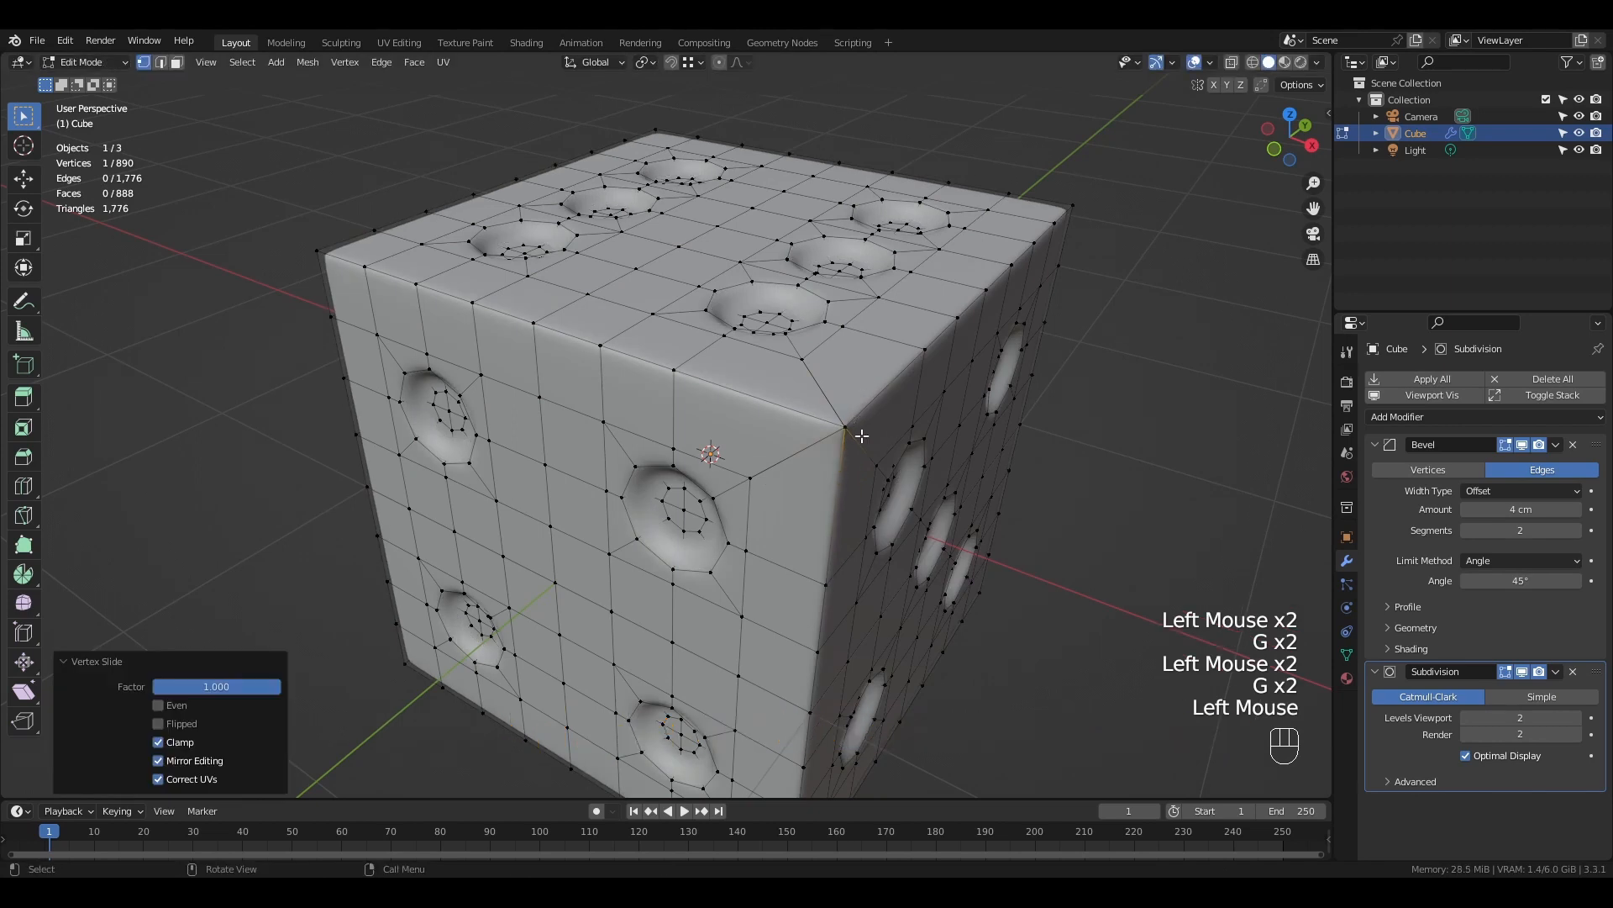
- Merge all of the die's overlapping vertices by distance
key(a)
key(m)
click(832, 430)
- Turn on Auto Merge and snapping, and move the vertices beside the next top corner onto that corner so they merge
key(alt+w)
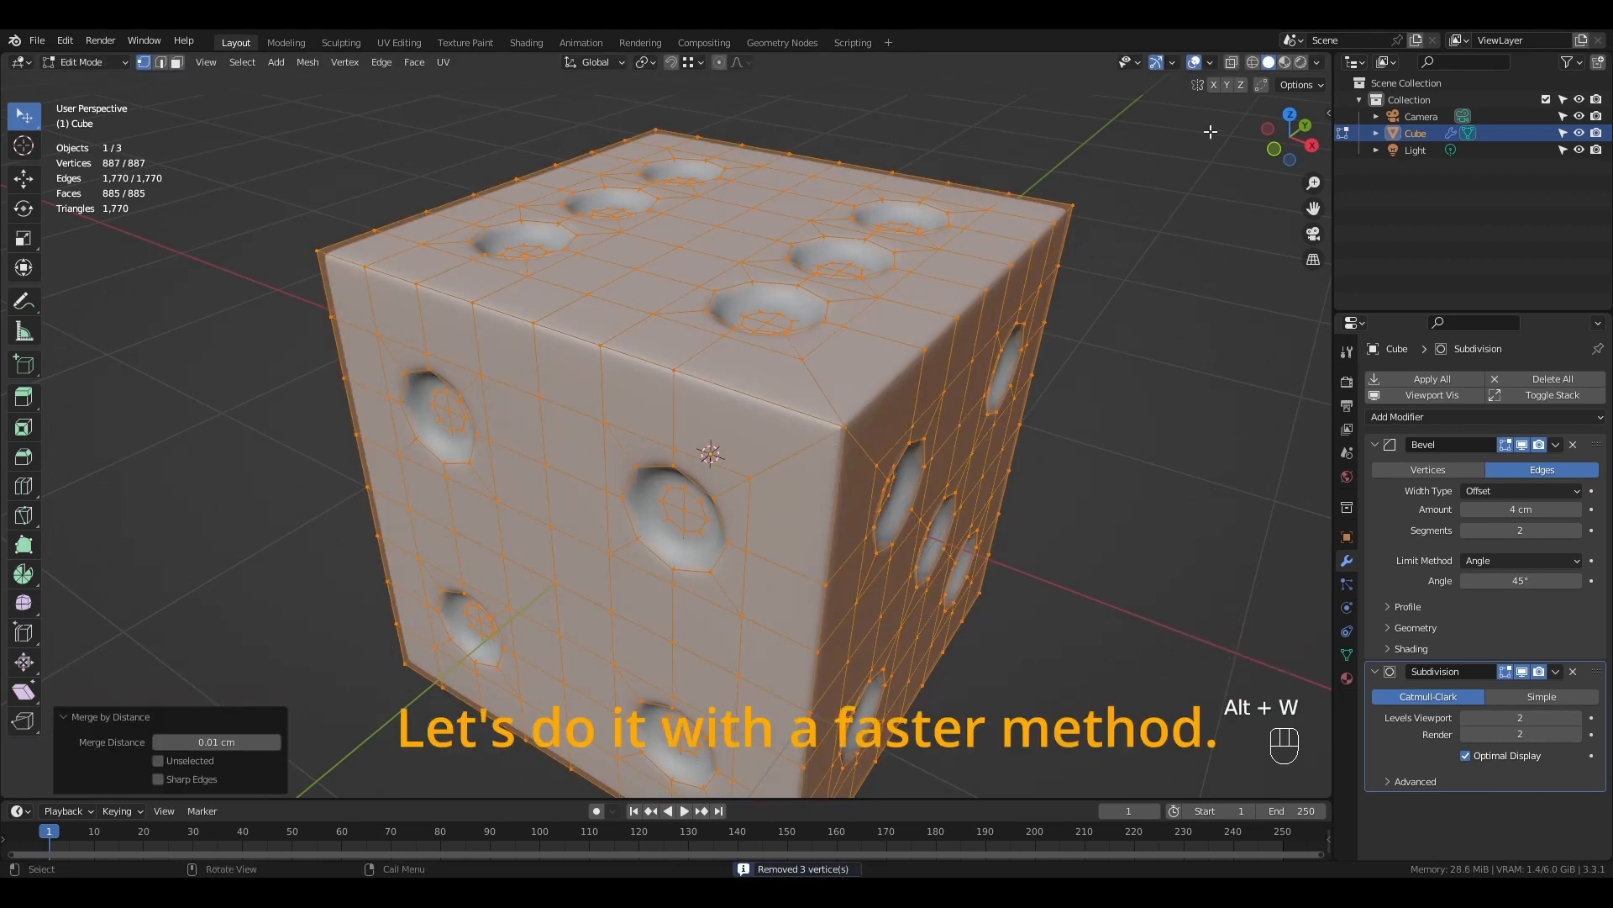
click(1262, 85)
scroll(983, 296, down, 2)
middle_drag(983, 296, 776, 506)
drag(777, 507, 831, 489)
key(ctrl+z)
drag(859, 455, 830, 489)
drag(823, 537, 831, 489)
- Snap and merge the neighbouring vertices into the two remaining top corners of the die
middle_drag(841, 491, 719, 494)
shift+middle_drag(1218, 513, 872, 522)
drag(723, 452, 801, 463)
key(ctrl+z)
drag(798, 496, 803, 455)
scroll(804, 455, down, 2)
mouse_move(807, 455)
middle_down()
mouse_move(1126, 432)
mouse_move(802, 462)
middle_up()
scroll(803, 463, up, 2)
drag(796, 500, 865, 493)
drag(851, 553, 865, 493)
- Merge the vertices beside the first three bottom corners of the die into those corners
middle_drag(929, 486, 828, 344)
shift+middle_drag(827, 344, 832, 462)
drag(922, 623, 870, 590)
middle_drag(870, 589, 723, 496)
shift+middle_drag(723, 496, 865, 457)
drag(860, 470, 861, 527)
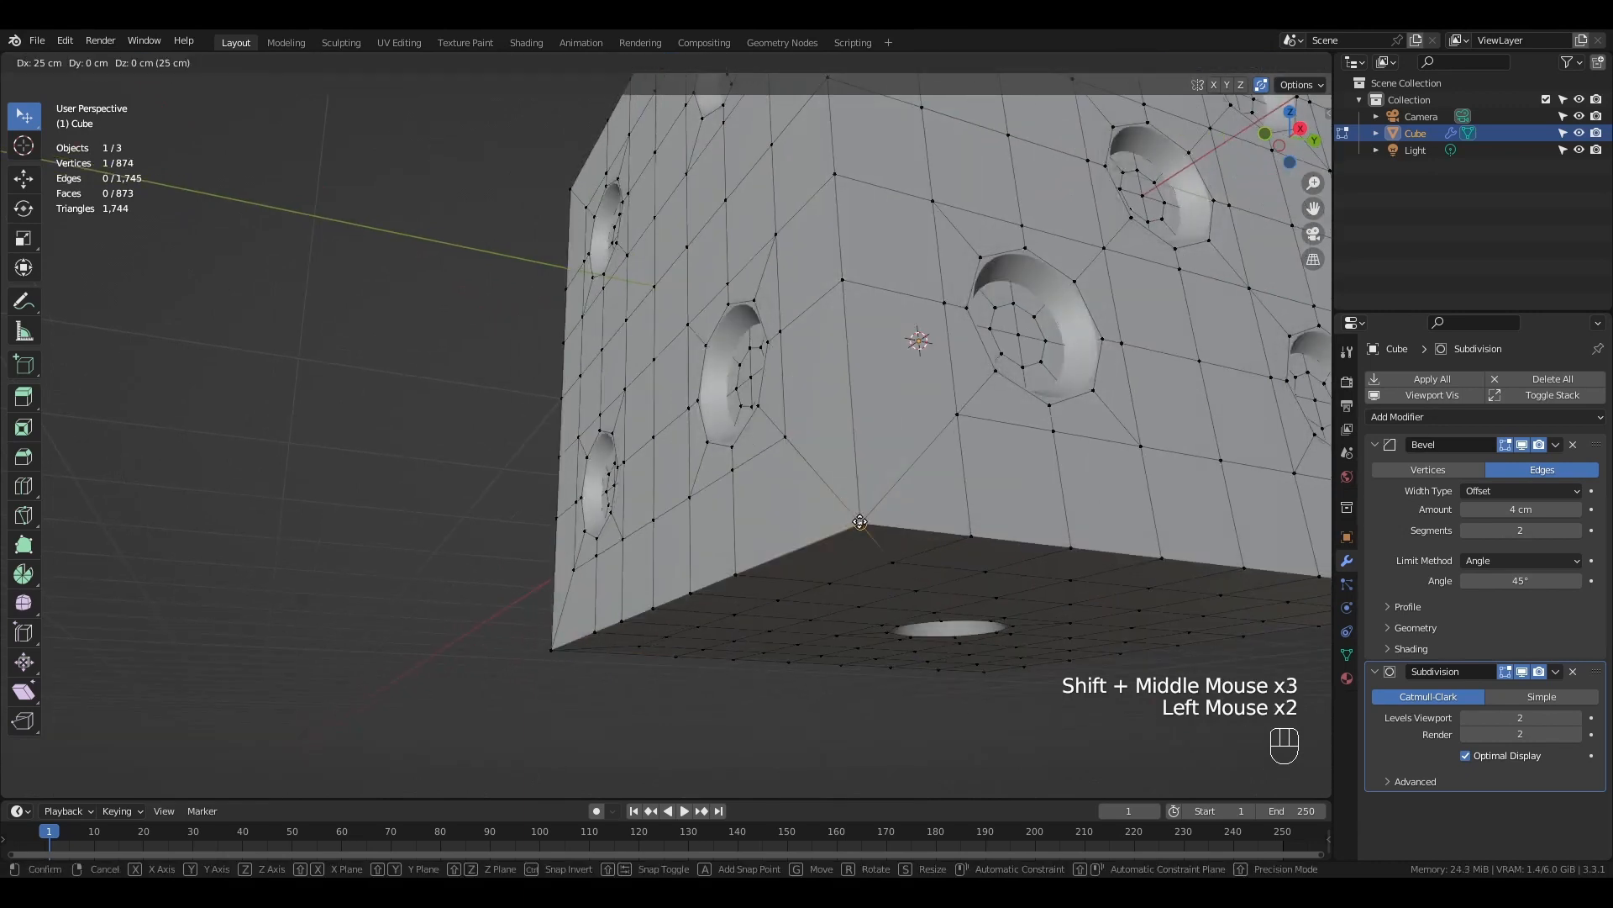
scroll(860, 526, down, 2)
middle_drag(860, 526, 605, 521)
shift+middle_drag(605, 521, 681, 584)
scroll(883, 555, up, 4)
drag(924, 240, 932, 534)
- Merge the adjacent vertices into the last bottom corner and return to Object Mode
scroll(935, 536, down, 1)
middle_drag(934, 536, 740, 538)
shift+middle_drag(1077, 544, 756, 571)
drag(756, 572, 846, 571)
scroll(842, 580, down, 2)
middle_drag(839, 594, 949, 652)
key(Tab)
shift+middle_drag(782, 472, 890, 401)
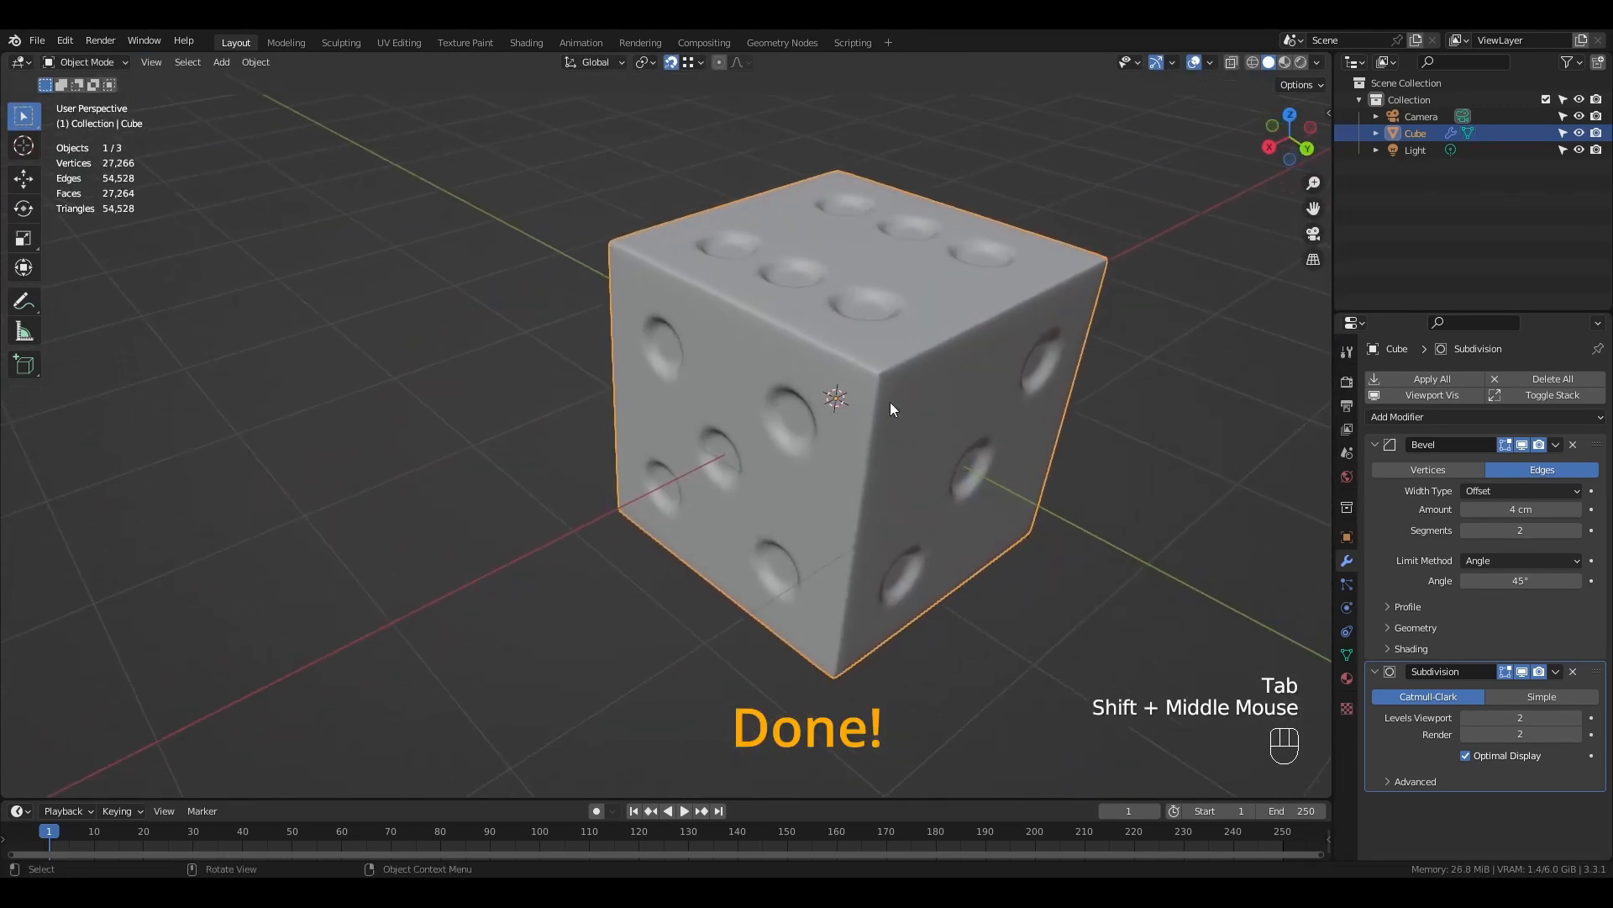
- Try the Bevel modifier with Clamp Overlap switched off and compare the die's edges
scroll(884, 380, up, 3)
click(1409, 629)
click(1504, 725)
click(1505, 724)
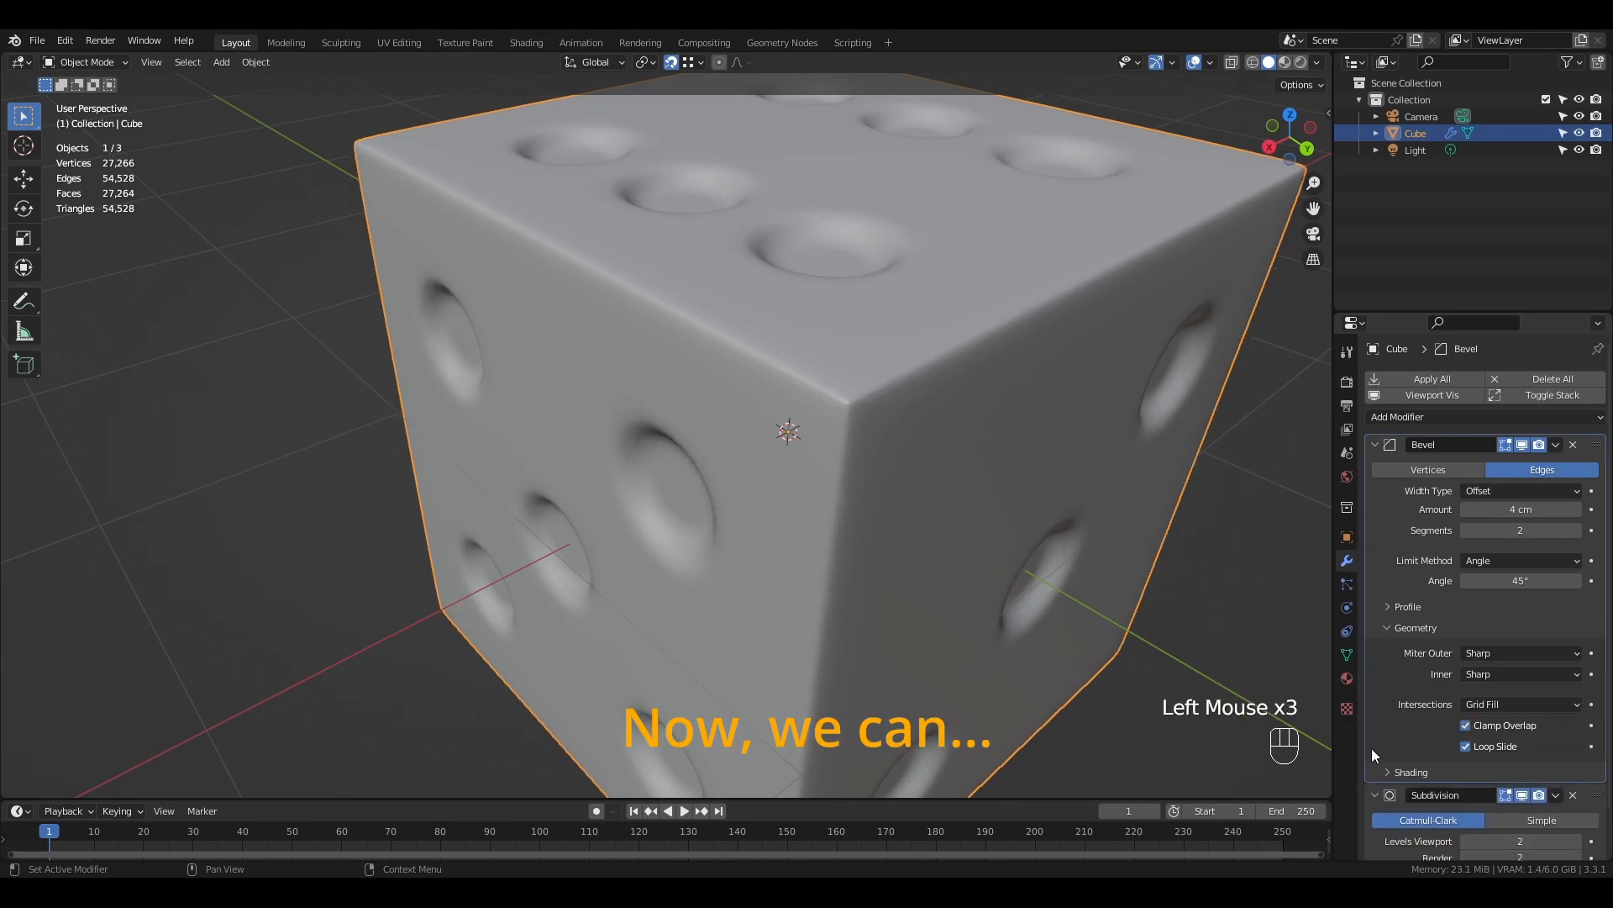
scroll(834, 413, down, 3)
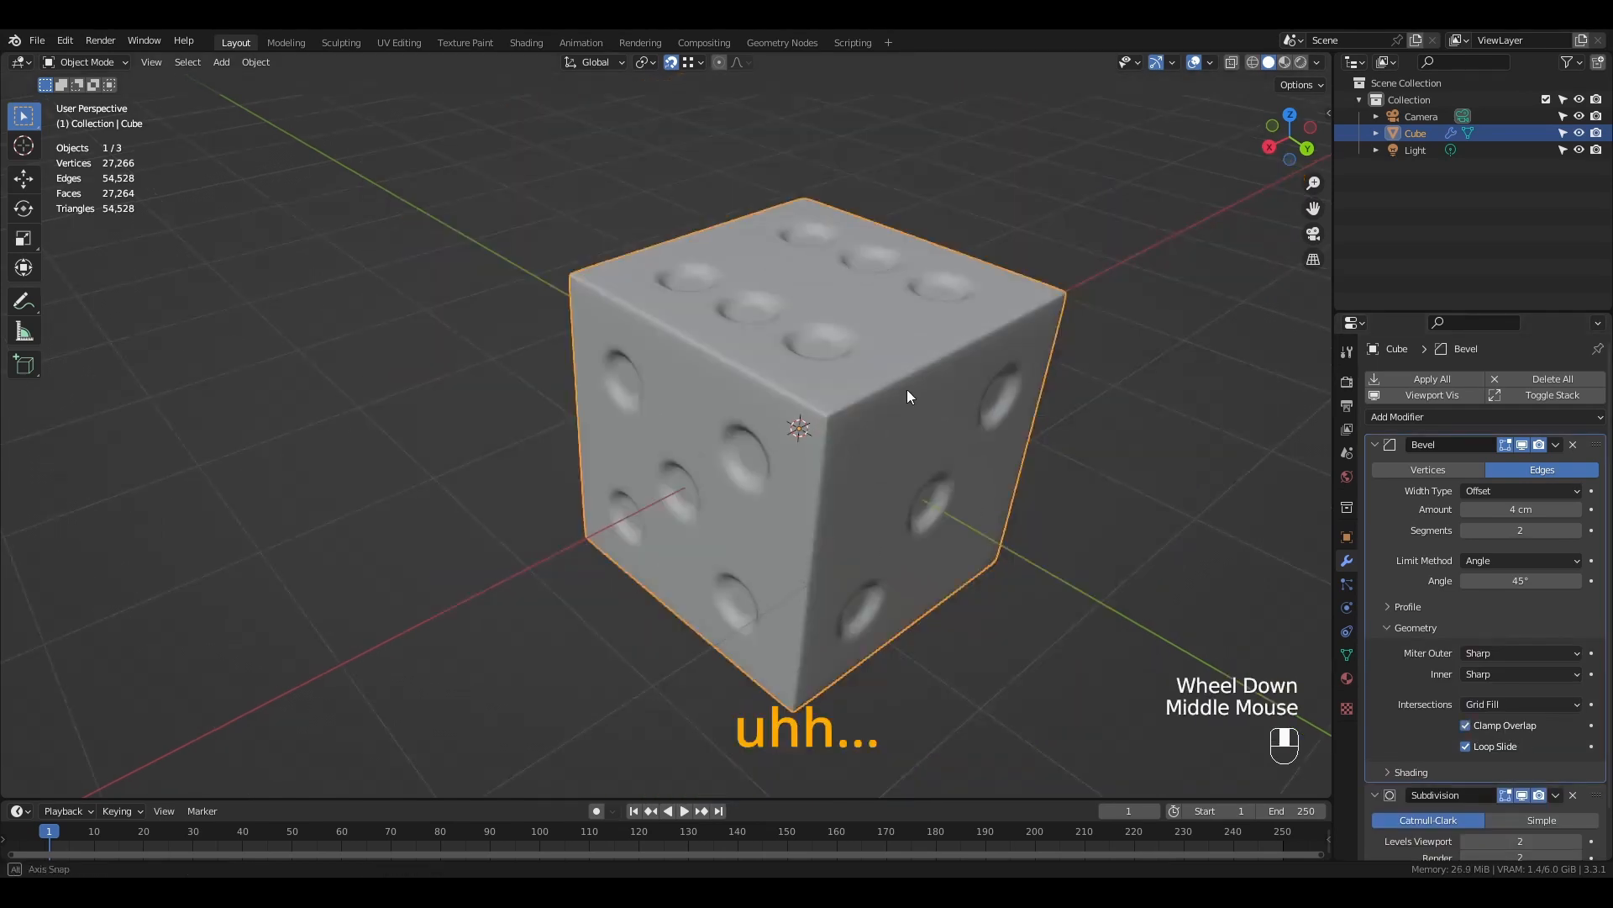
middle_drag(906, 390, 919, 345)
scroll(933, 332, up, 4)
mouse_move(1543, 509)
mouse_down()
mouse_move(1479, 510)
mouse_move(1543, 511)
mouse_up()
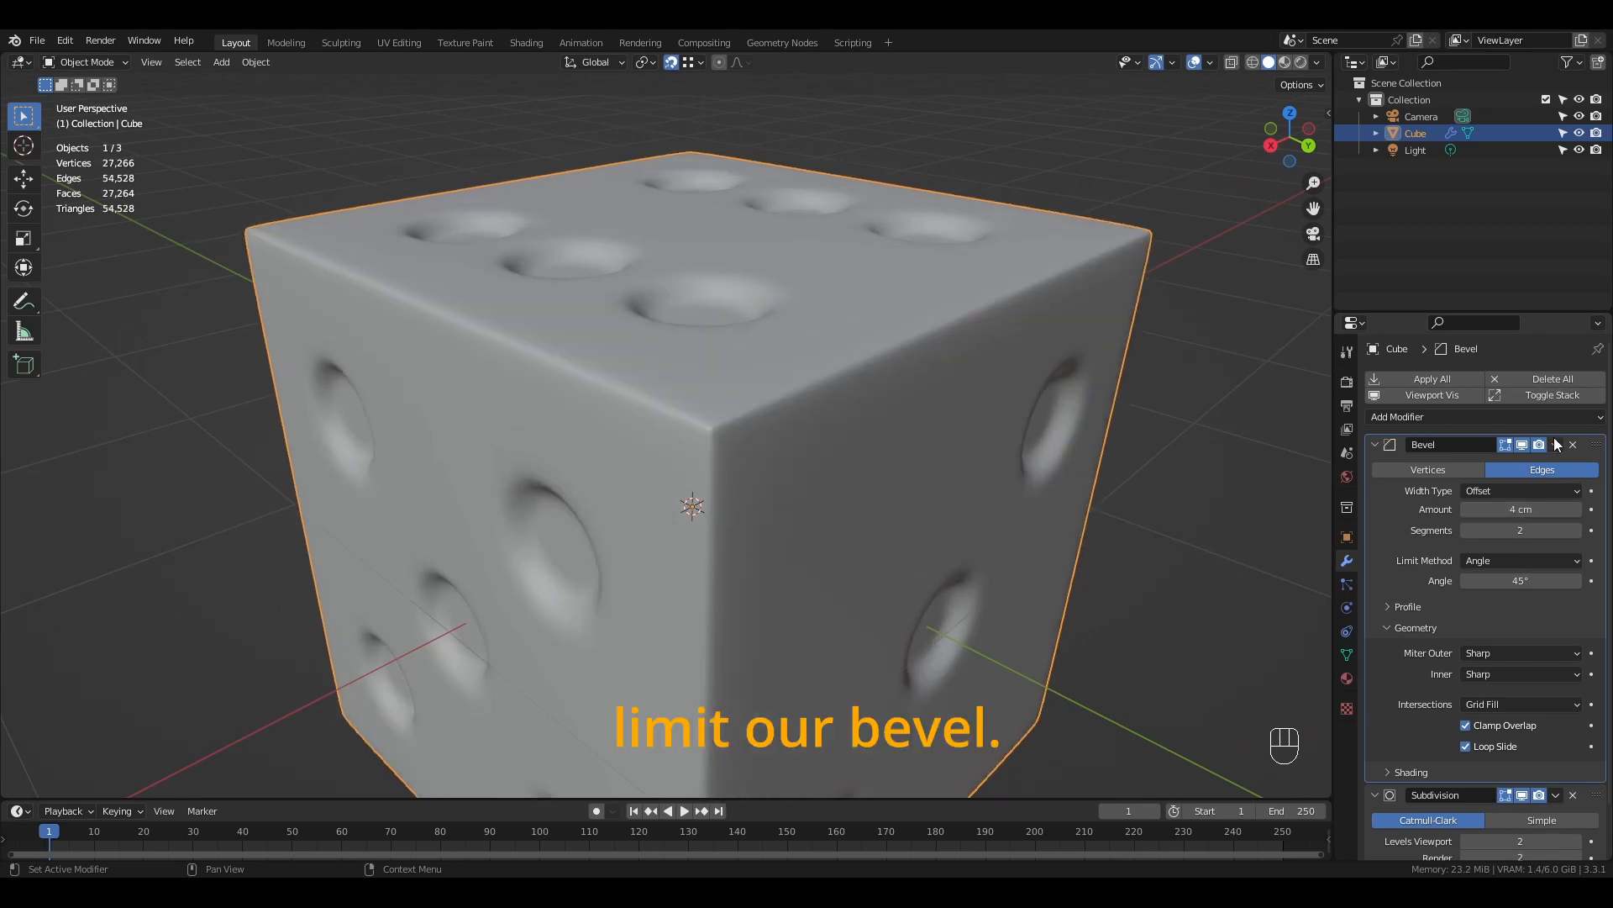
- Select the edge loop around one dot's rim and extend the selection to all edges with similar face angles
scroll(844, 450, down, 3)
middle_drag(845, 450, 786, 303)
scroll(846, 386, up, 4)
key(Tab)
key(2)
alt+click(786, 303)
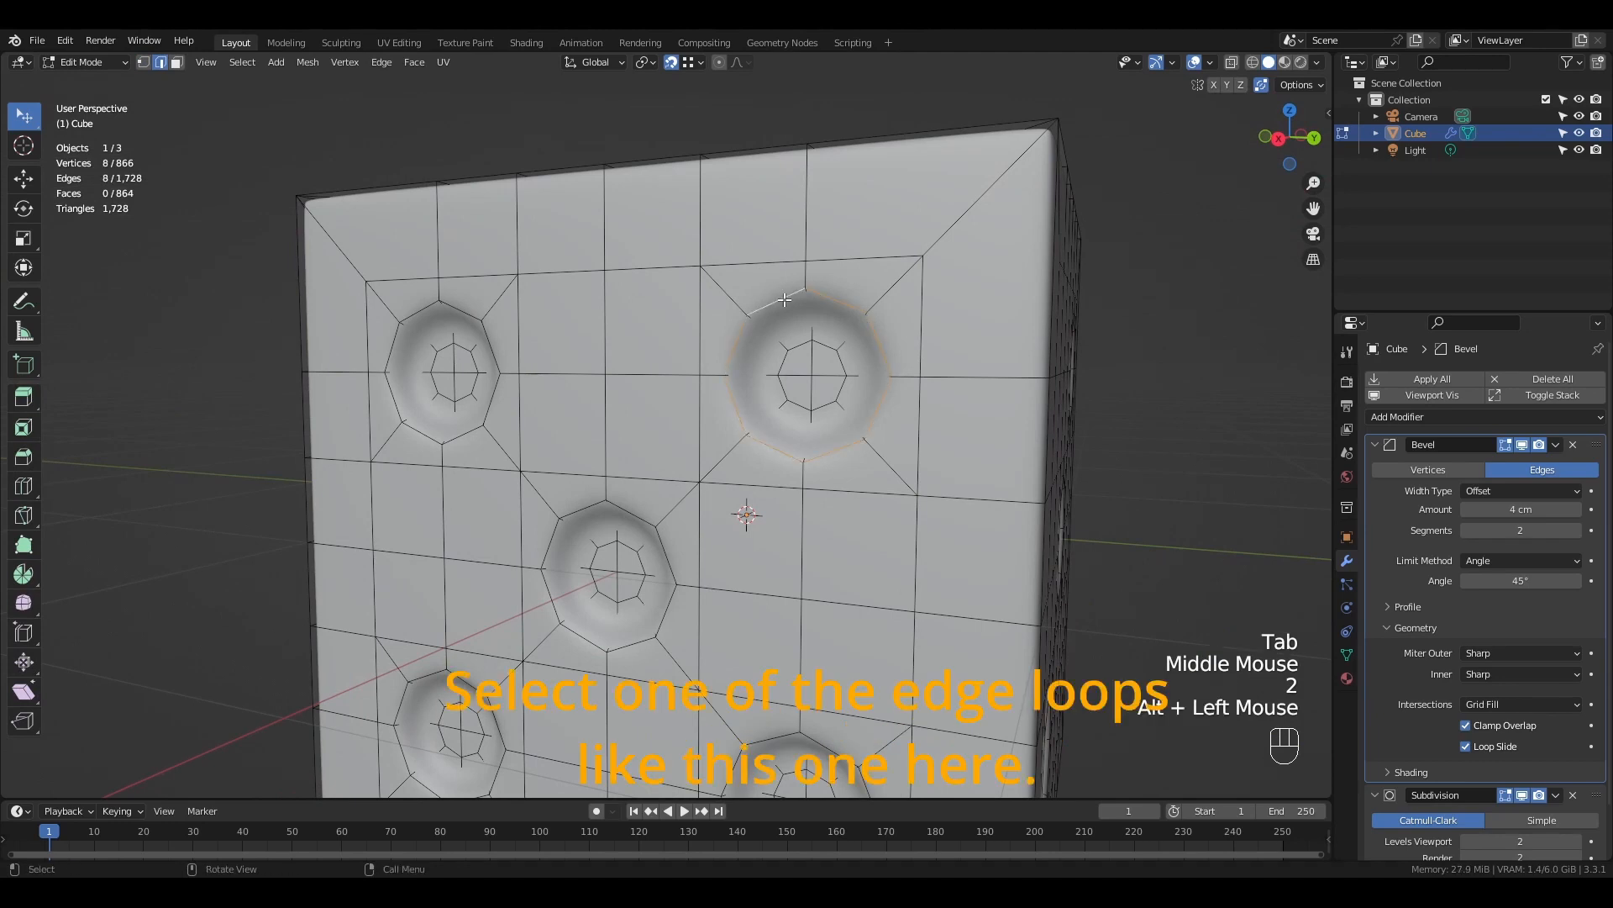
key(shift+g)
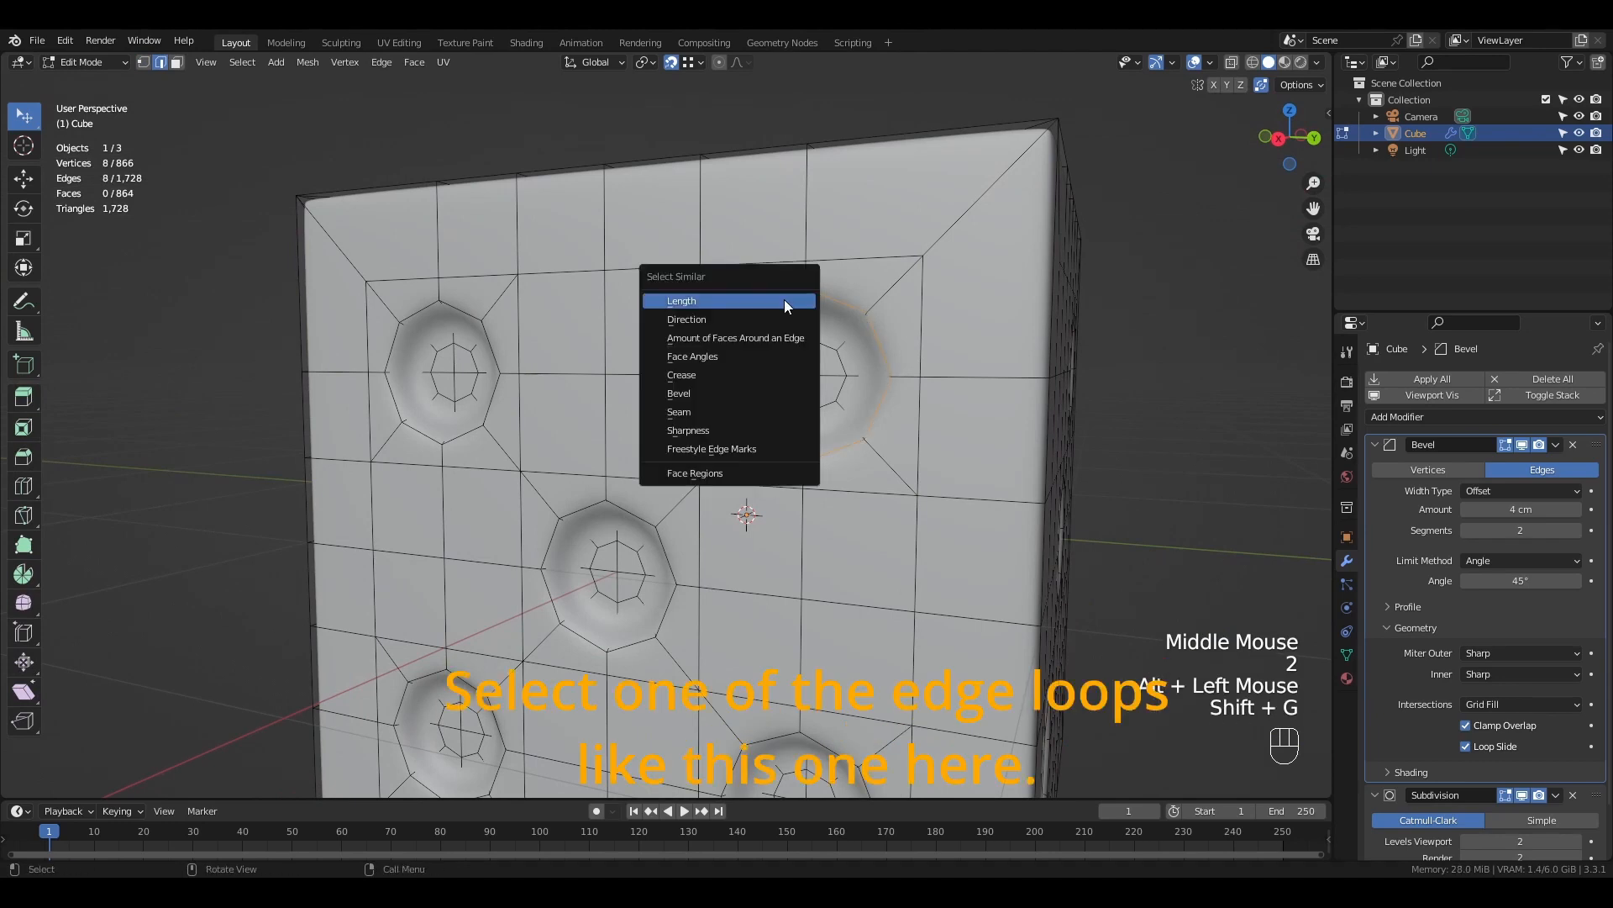
click(723, 363)
scroll(722, 366, down, 3)
middle_drag(723, 366, 711, 399)
scroll(665, 401, up, 3)
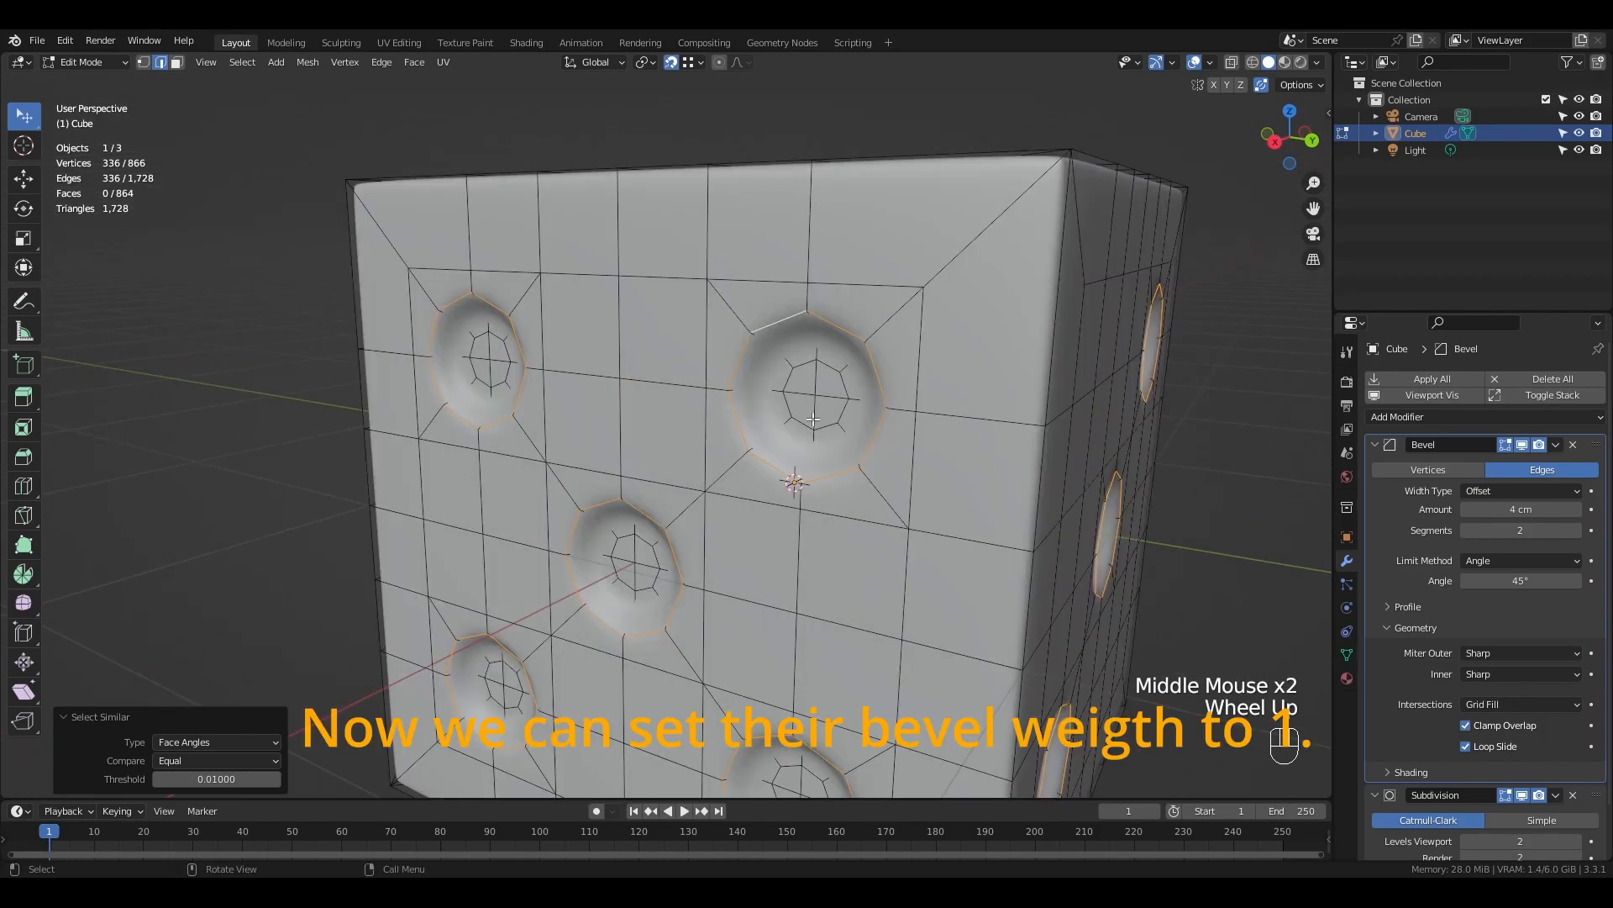
- Set the selected rim edges' bevel weight to 1 and the Bevel modifier's limit method to Weight
key(n)
drag(1210, 301, 1286, 301)
key(n)
click(1505, 561)
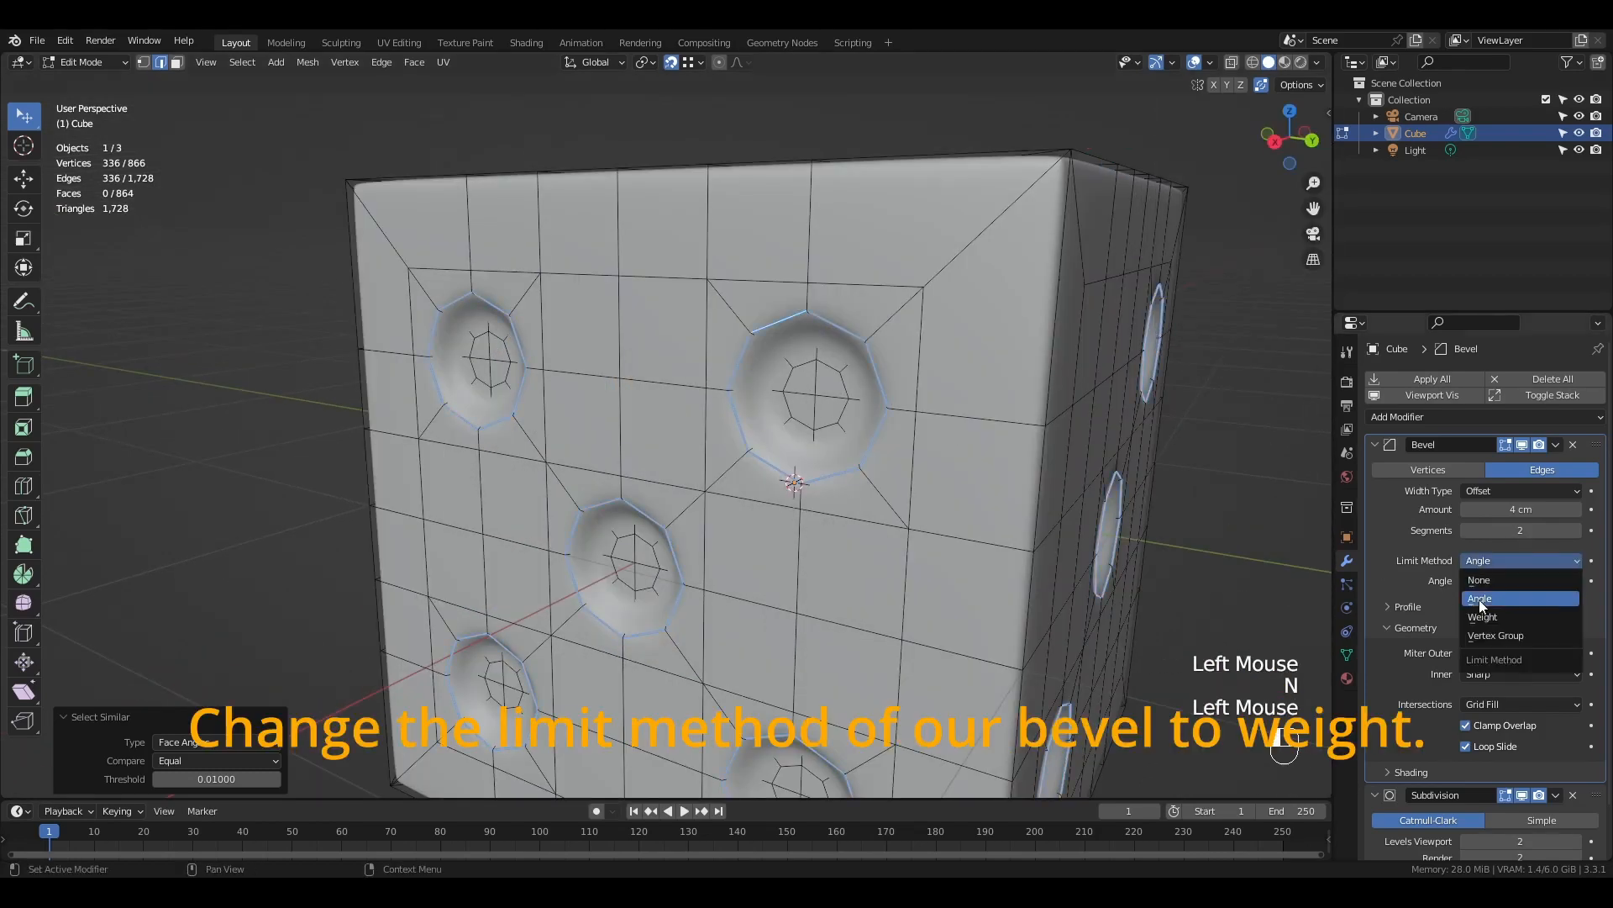
click(1483, 616)
scroll(764, 302, down, 3)
key(Tab)
middle_drag(765, 302, 760, 353)
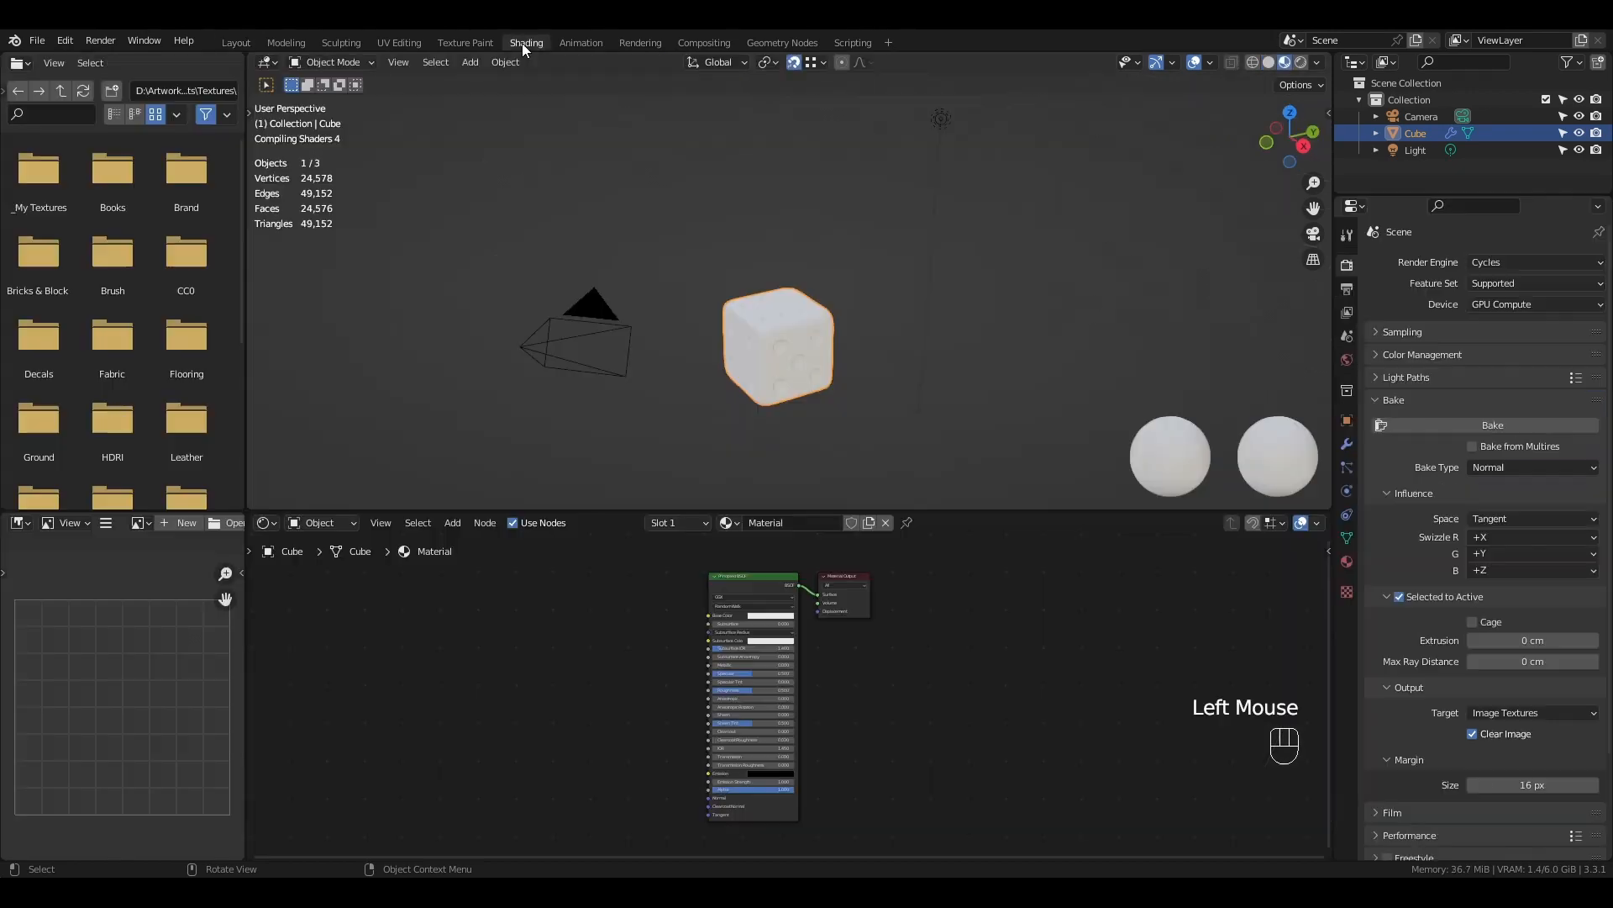
- Switch to the Shading workspace and frame the die
click(526, 43)
middle_drag(733, 316, 809, 348)
scroll(774, 352, up, 7)
scroll(748, 257, down, 1)
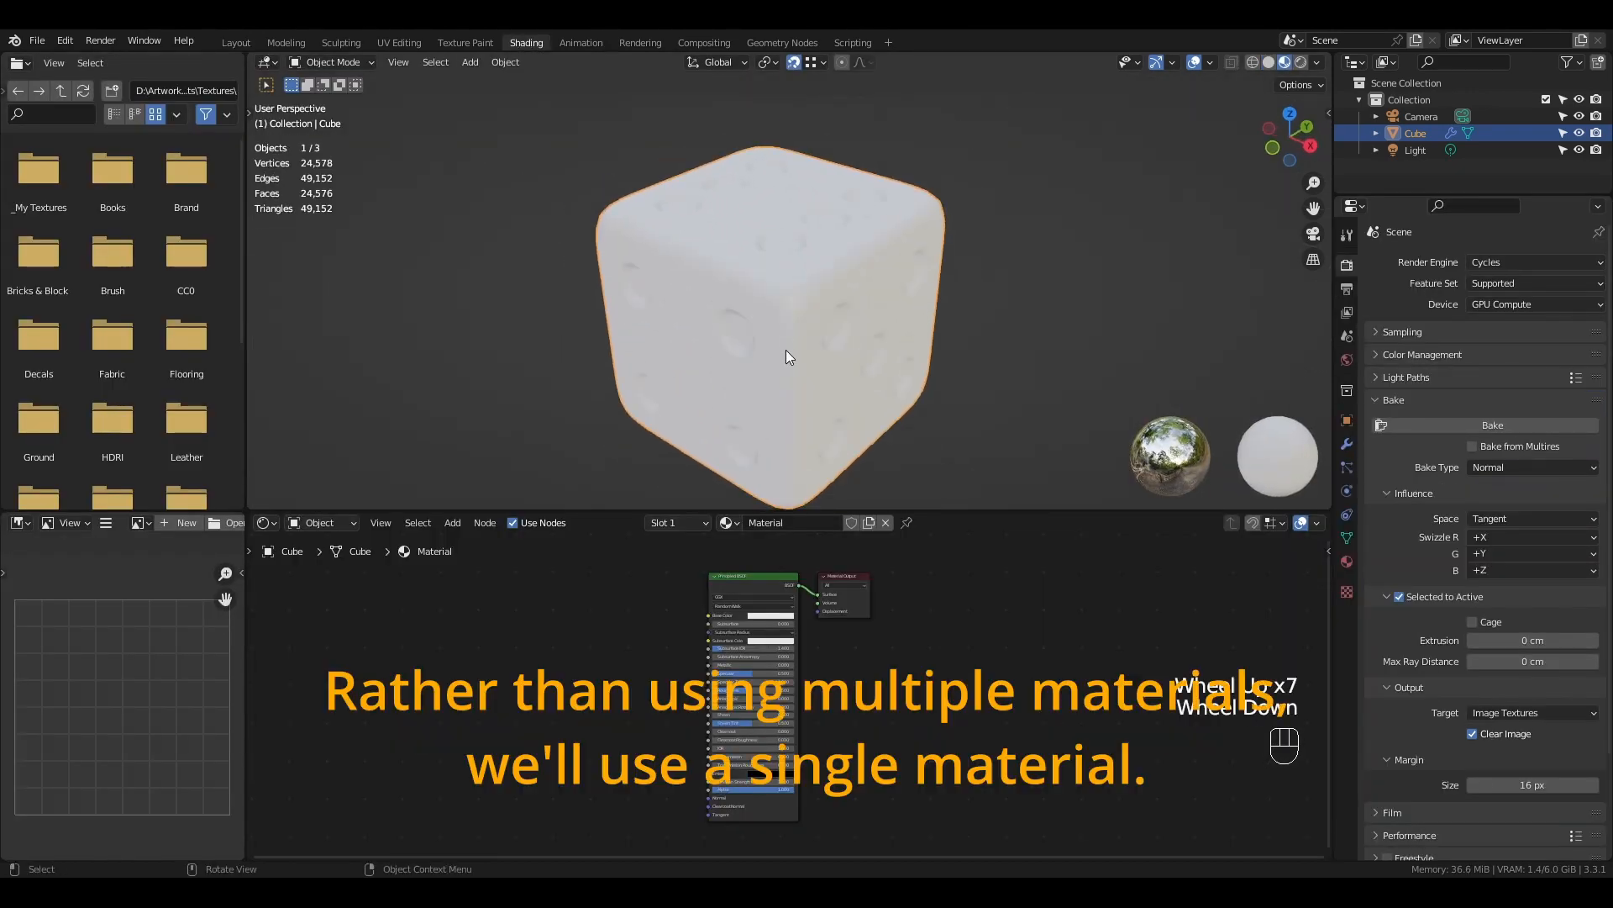
- Select the four central faces of one dot in face selection with Circle Select
key(Tab)
click(802, 237)
key(Tab)
middle_drag(760, 294, 771, 294)
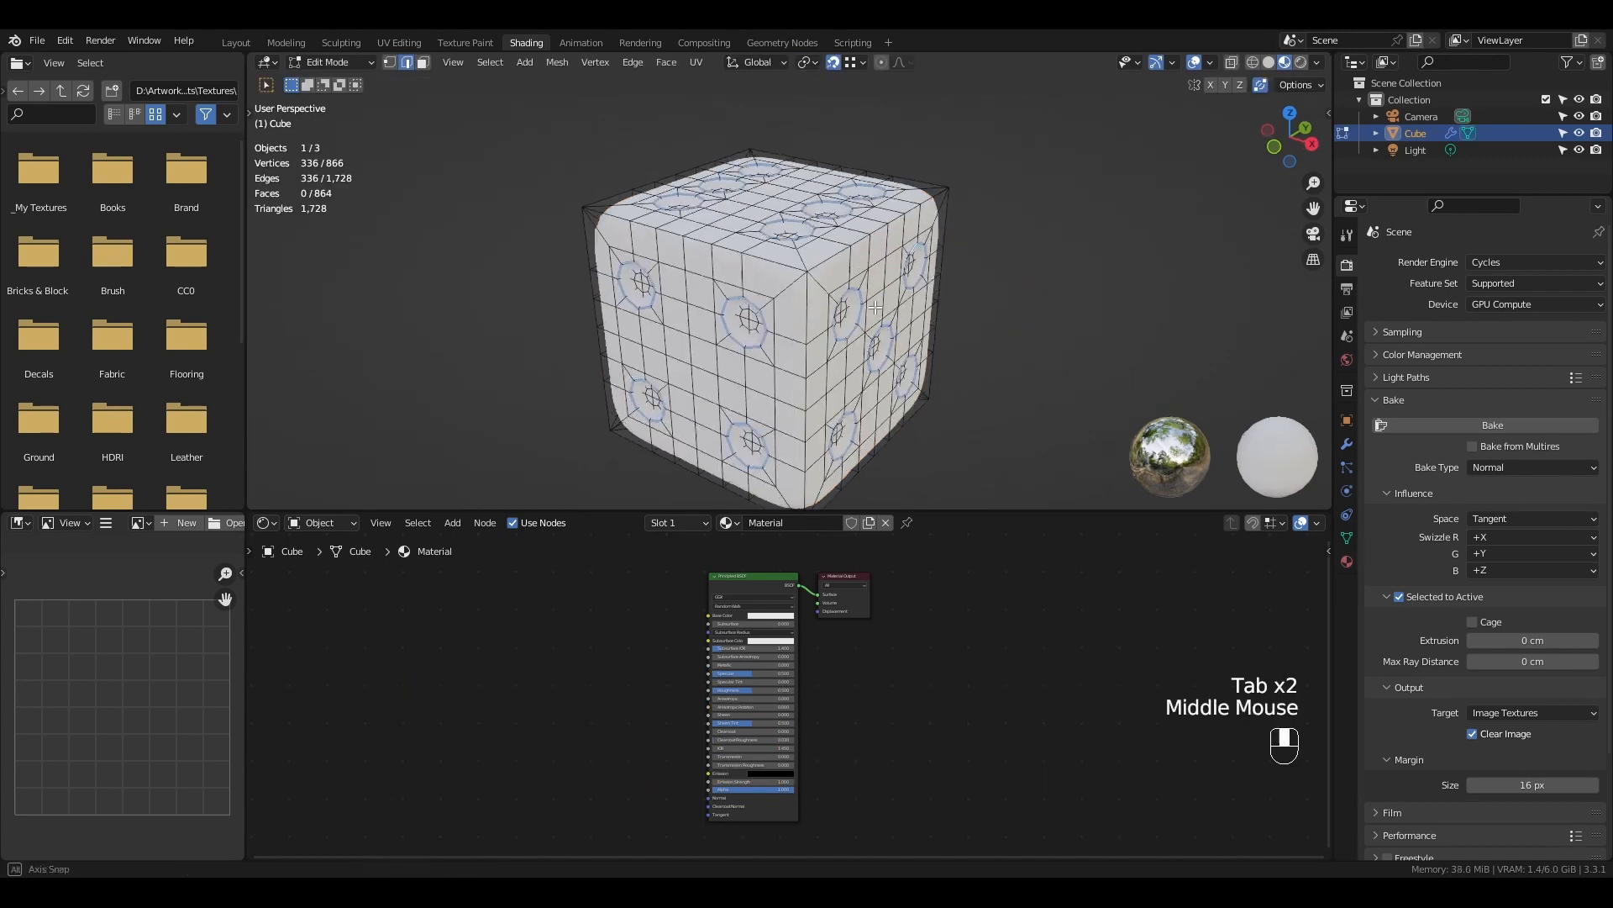
key(3)
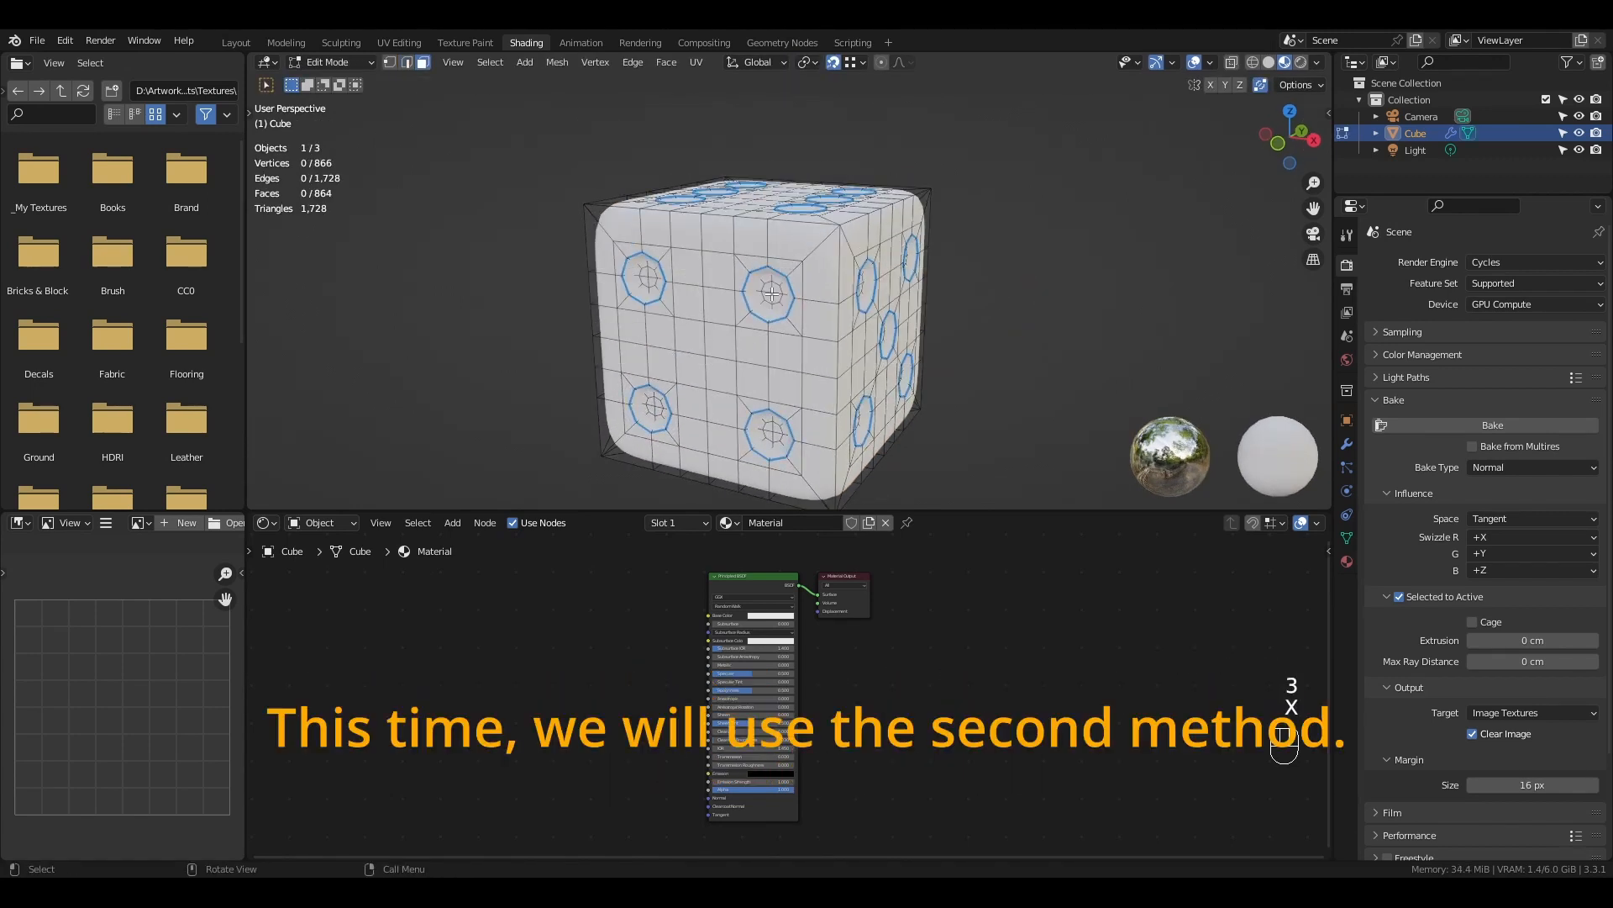
scroll(772, 293, up, 4)
key(c)
click(770, 282)
right_click(769, 280)
- Extend the selection to the similar faces in every dot and grow it to cover the recesses up to the marked rims
scroll(769, 280, down, 1)
key(shift+g)
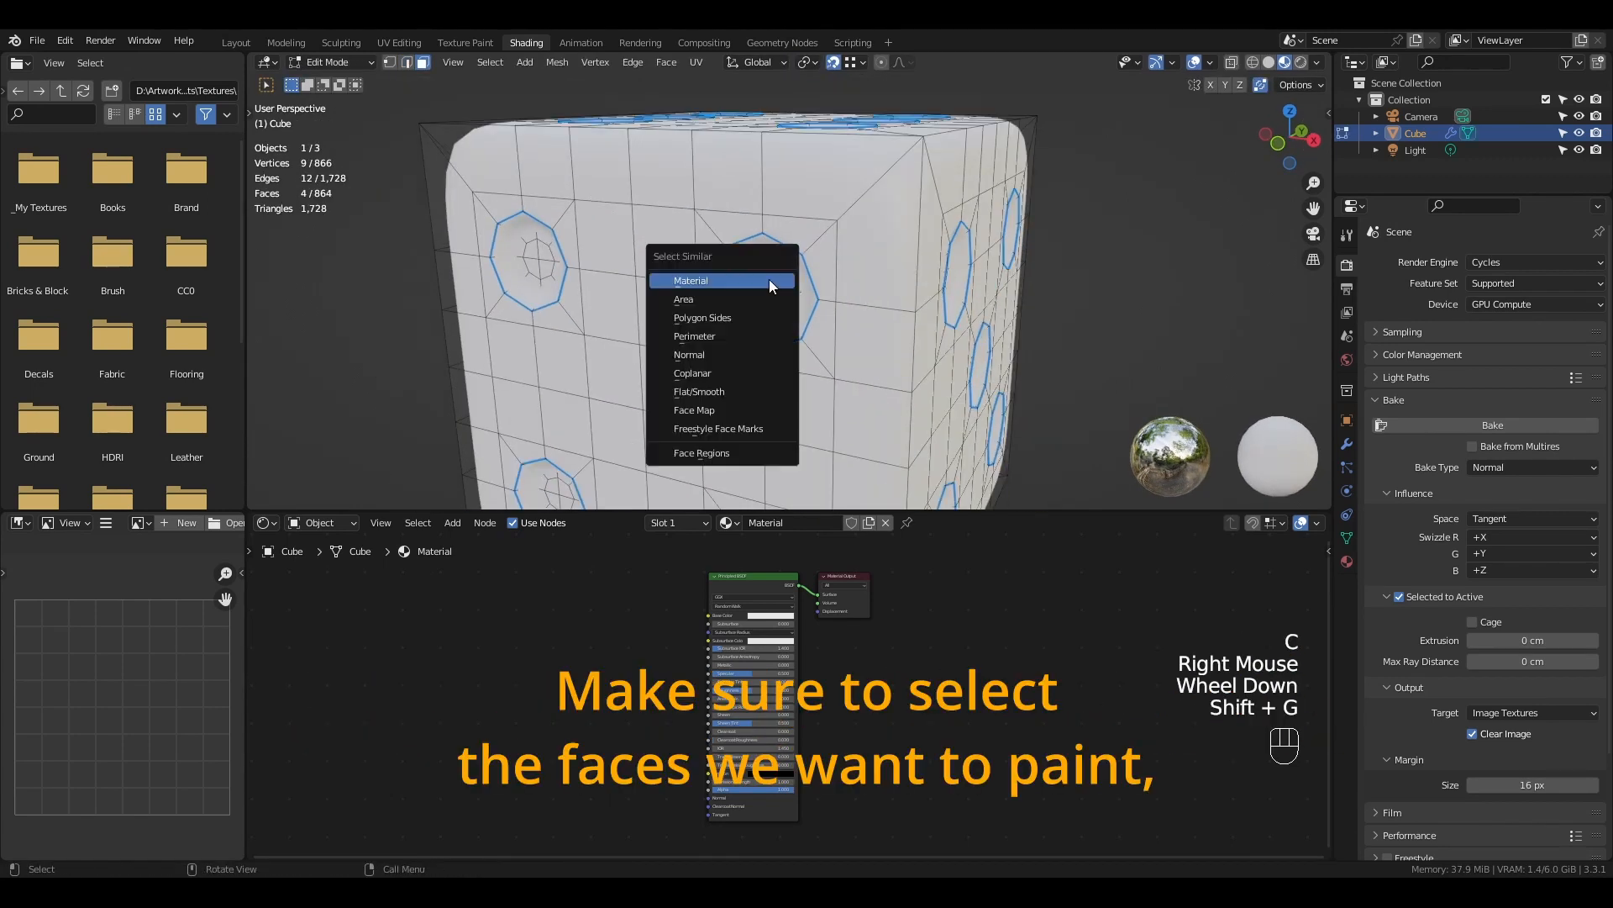
click(760, 319)
scroll(762, 296, down, 2)
key(ctrl+KP_Add)
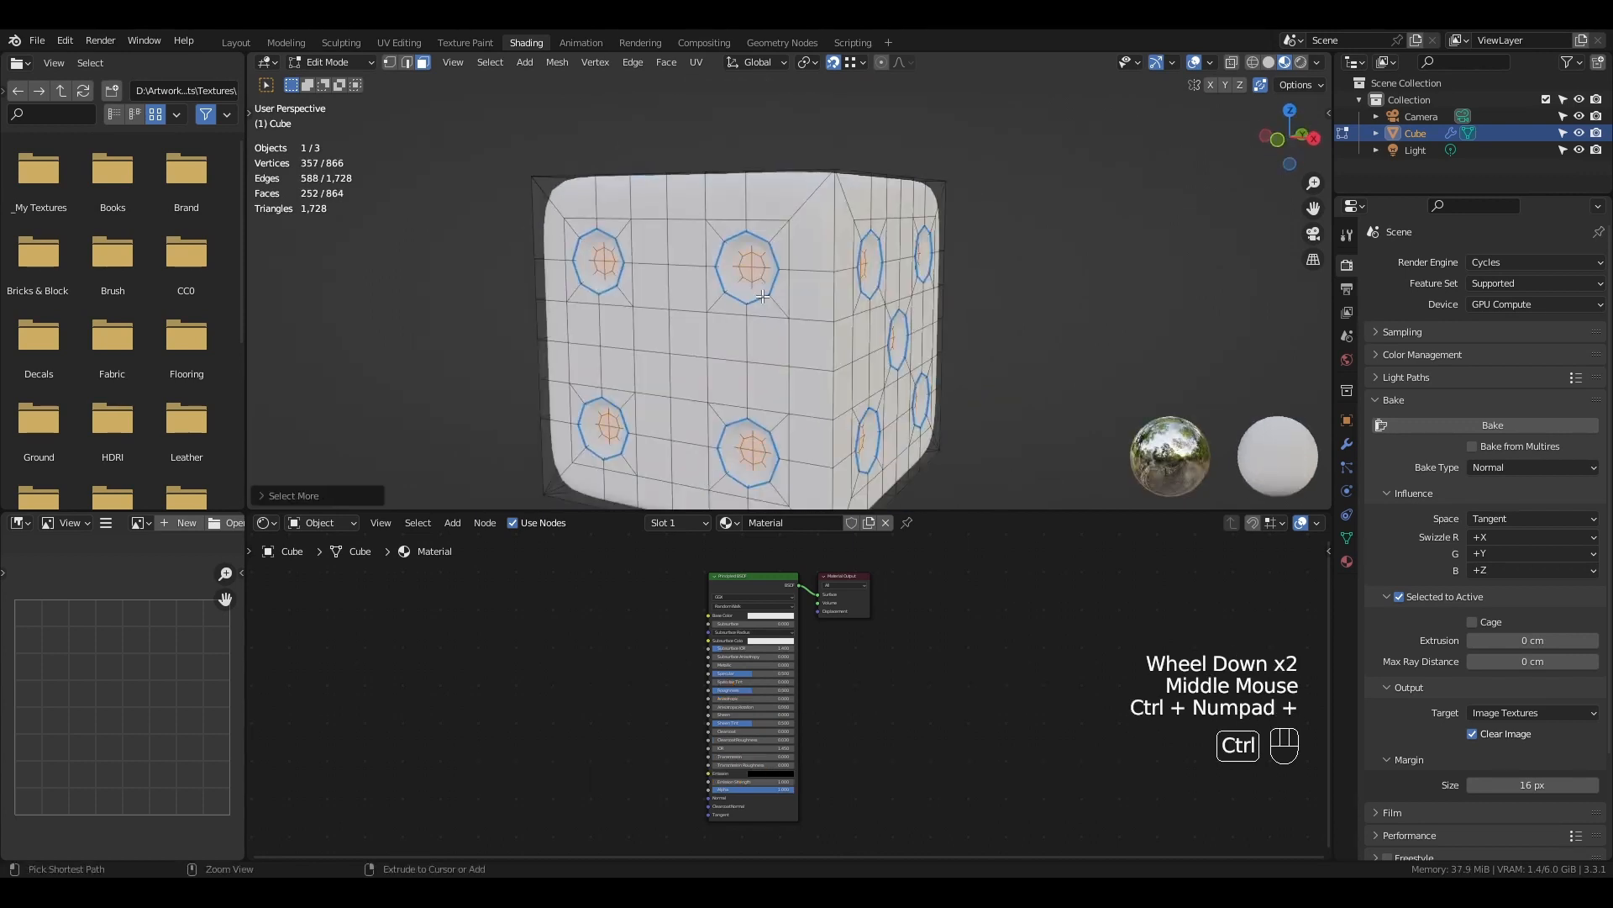
- Hide the modifiers in the viewport, switch to Vertex Paint mode and activate face selection masking
click(1347, 444)
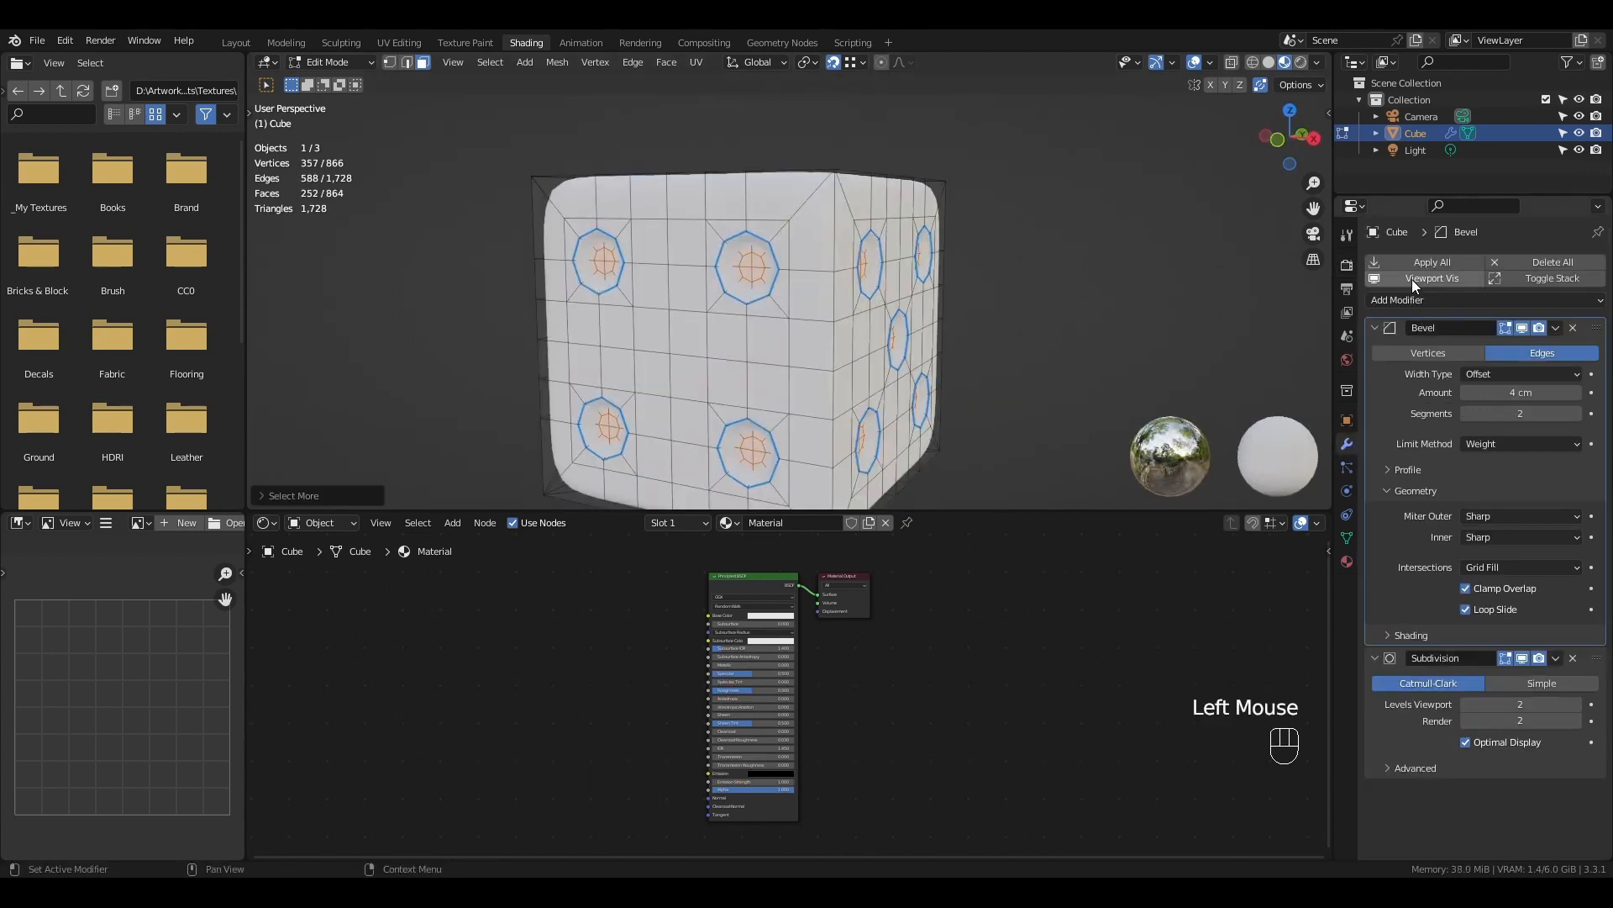
click(1432, 278)
mouse_move(800, 277)
middle_down()
mouse_move(790, 290)
mouse_move(818, 274)
middle_up()
key(Tab)
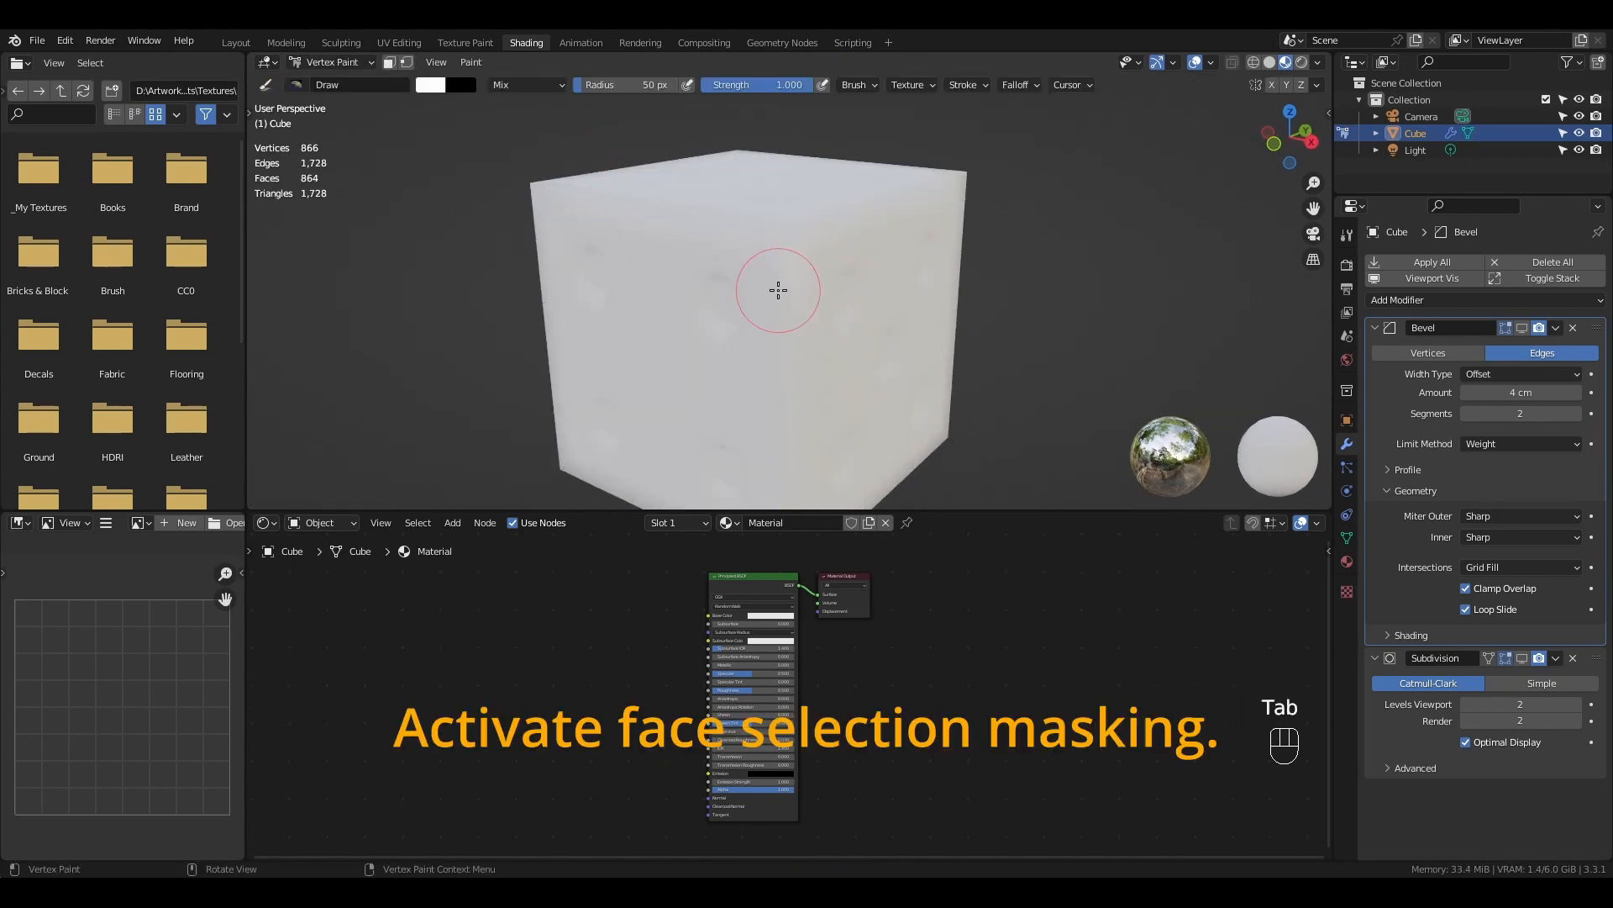
click(389, 63)
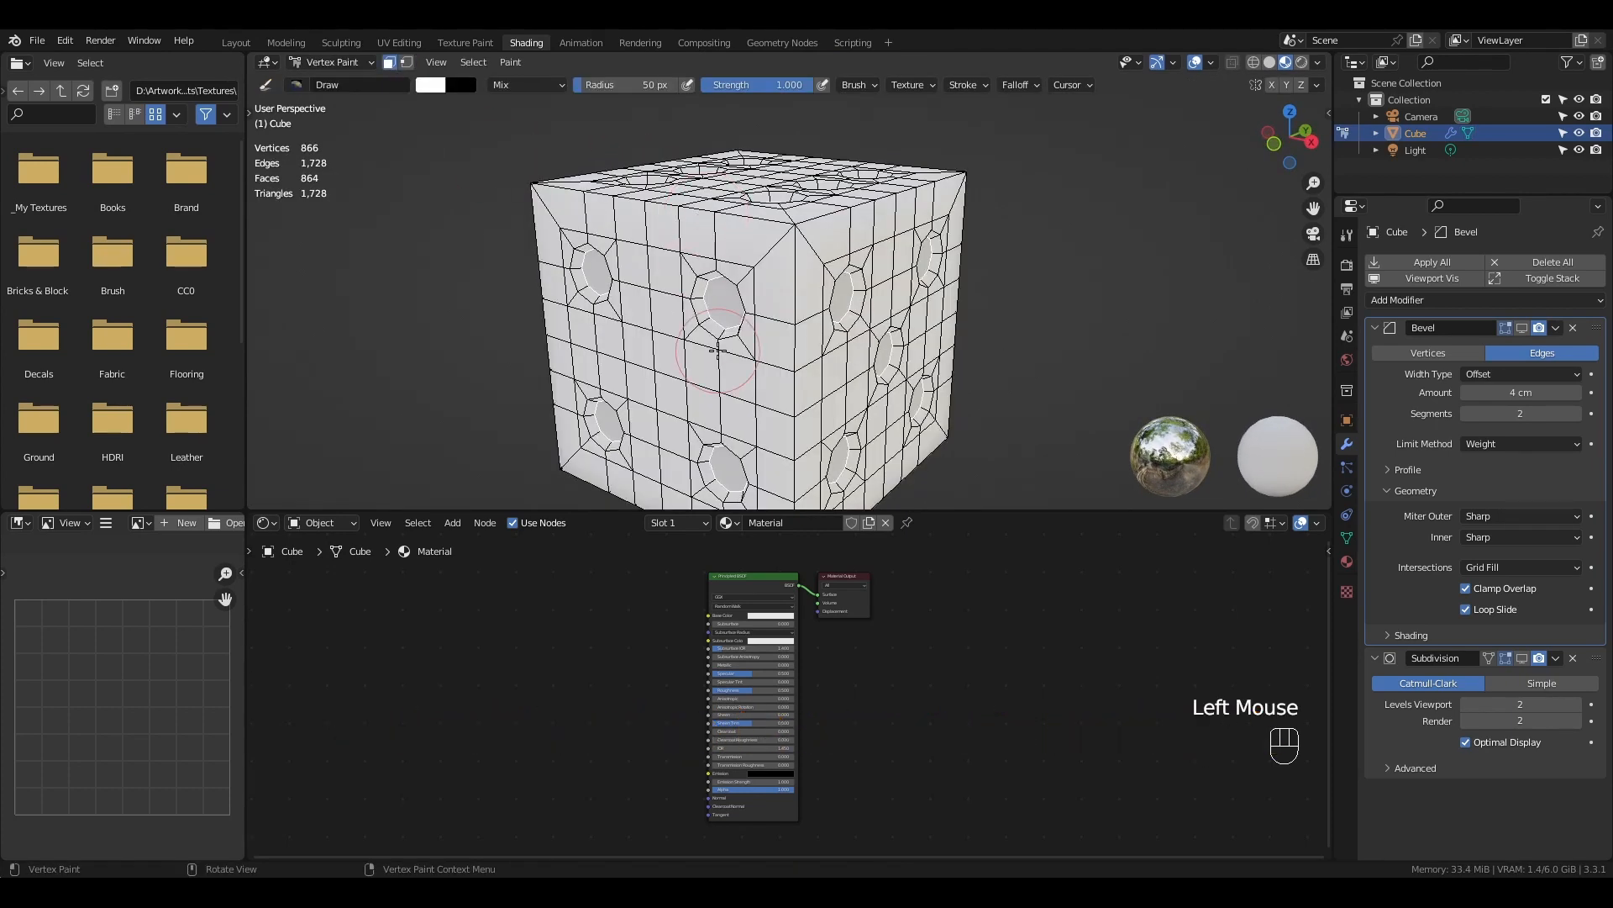
- Swap the paint colour to black and fill the masked dot faces with it
key(x)
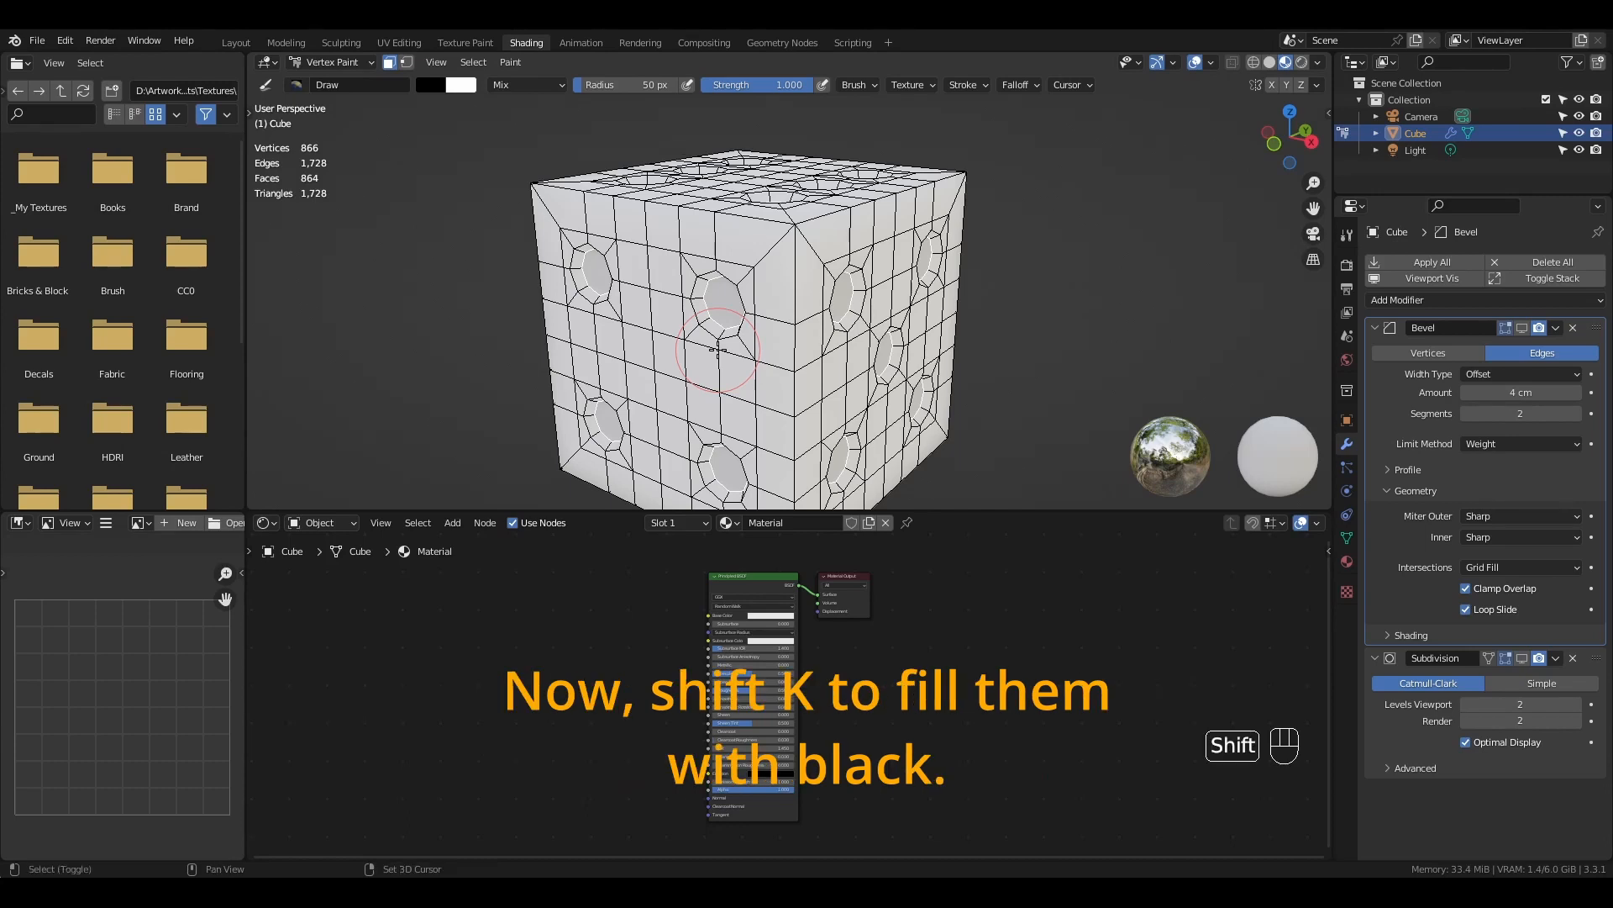
key(shift+k)
mouse_move(716, 351)
middle_down()
mouse_move(801, 270)
mouse_move(777, 276)
mouse_move(785, 349)
middle_up()
- Return to Object Mode with solid shading and show the die's modifiers in the viewport again
key(z)
key(z)
key(Tab)
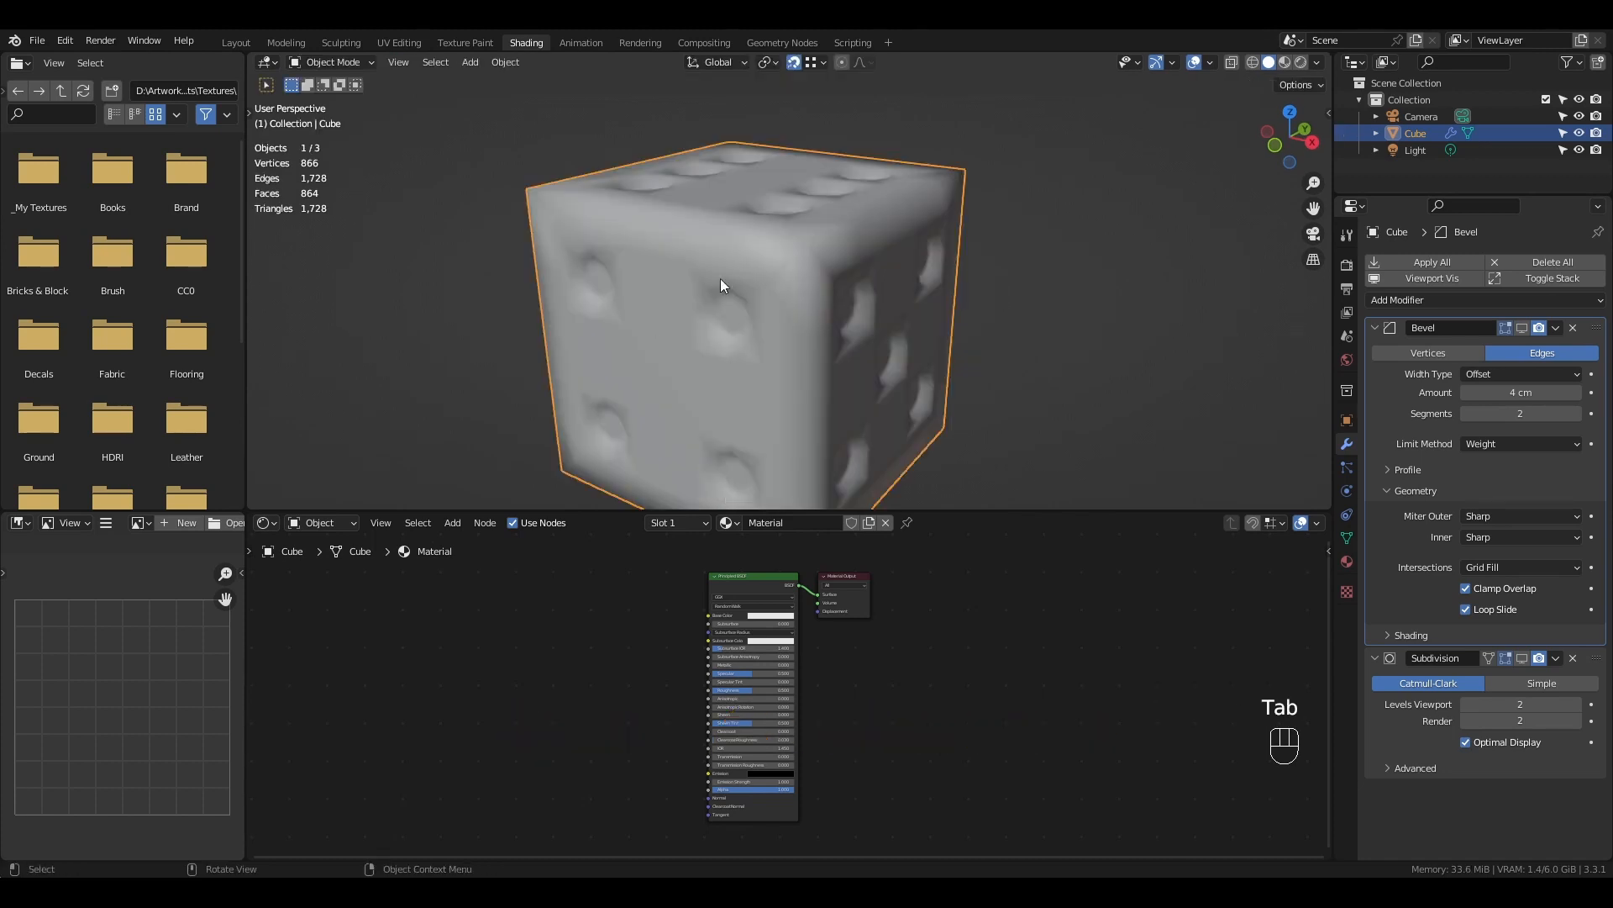
click(1432, 278)
- Add a Color Attribute node and connect its Color output to the Principled BSDF's Base Color
key(shift+a)
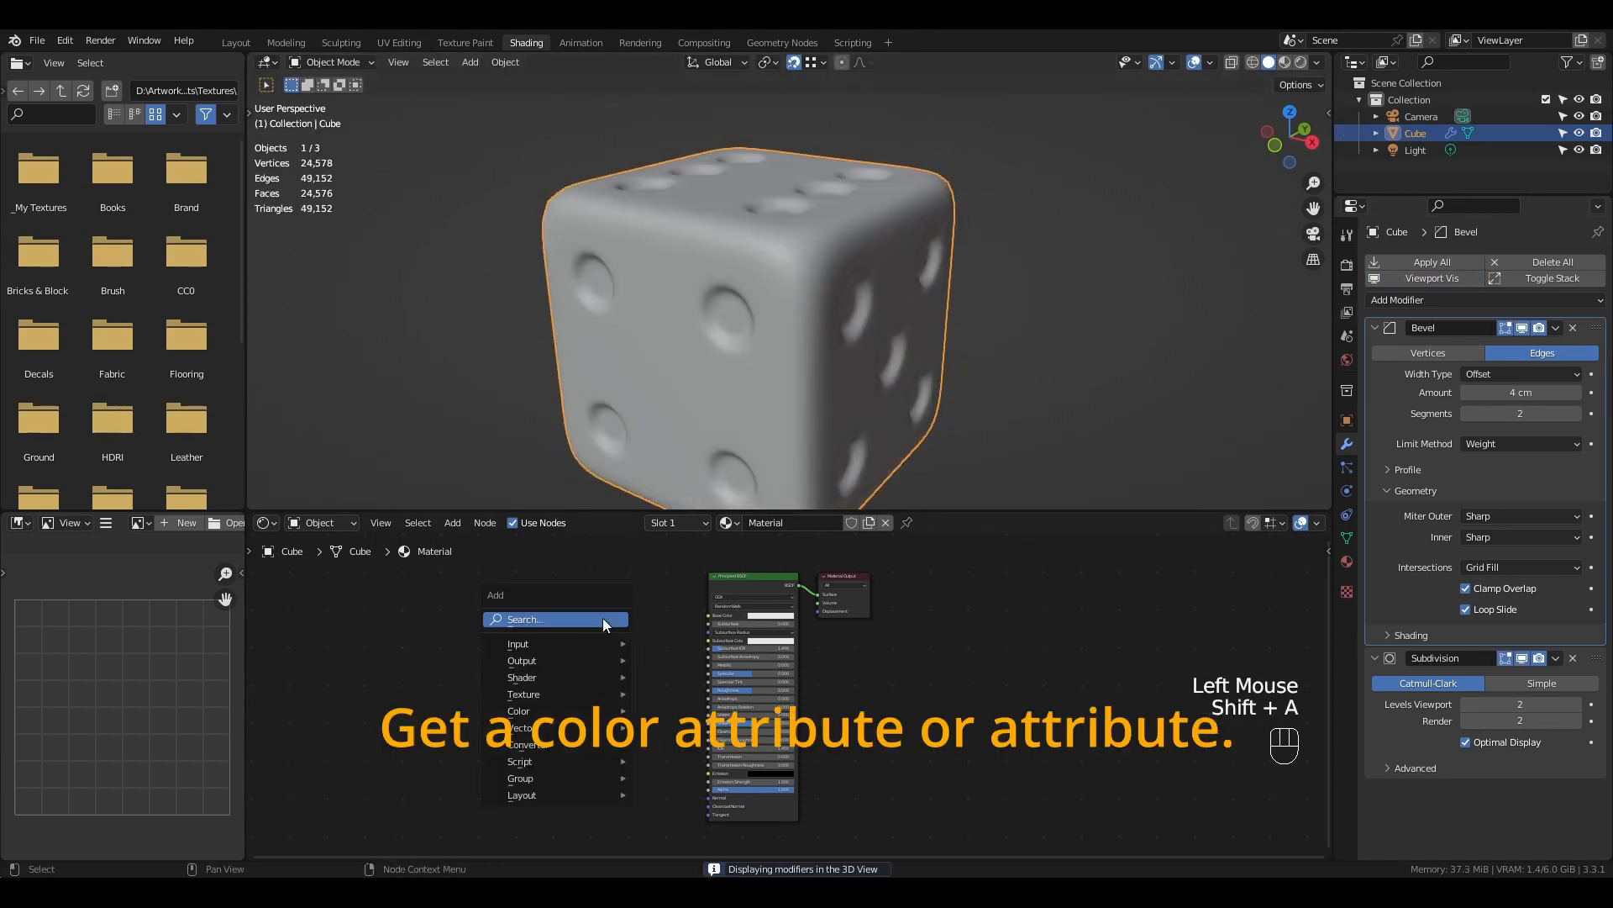
mouse_move(538, 644)
click(684, 396)
click(501, 626)
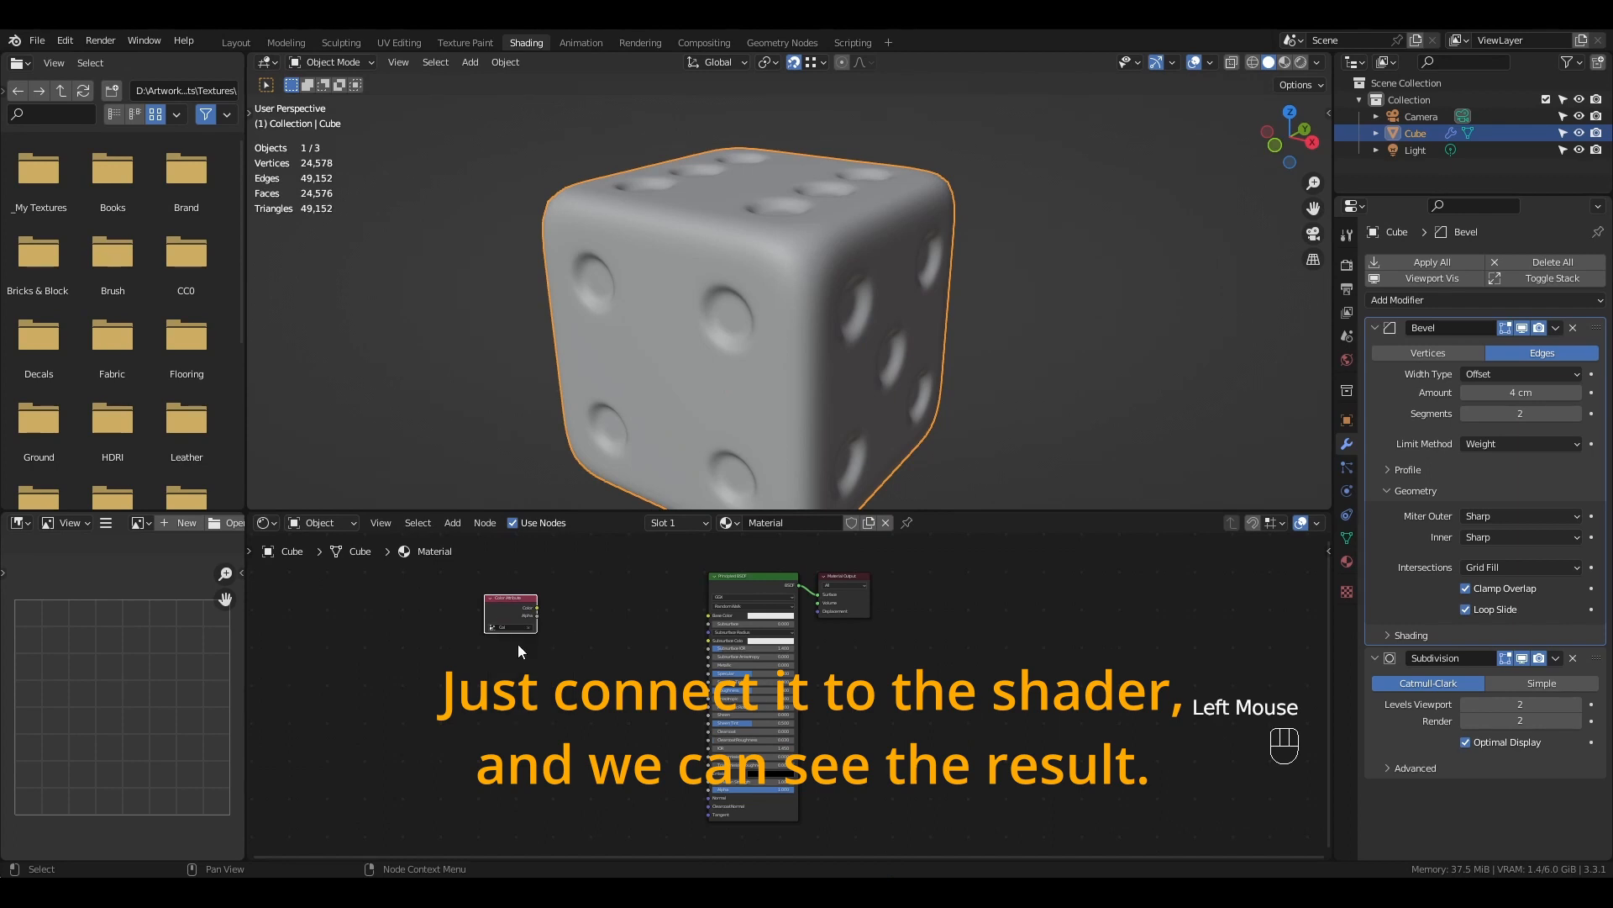
scroll(521, 643, up, 4)
drag(547, 592, 816, 606)
- Switch the viewport to rendered shading and view the black-dotted die up close
key(z)
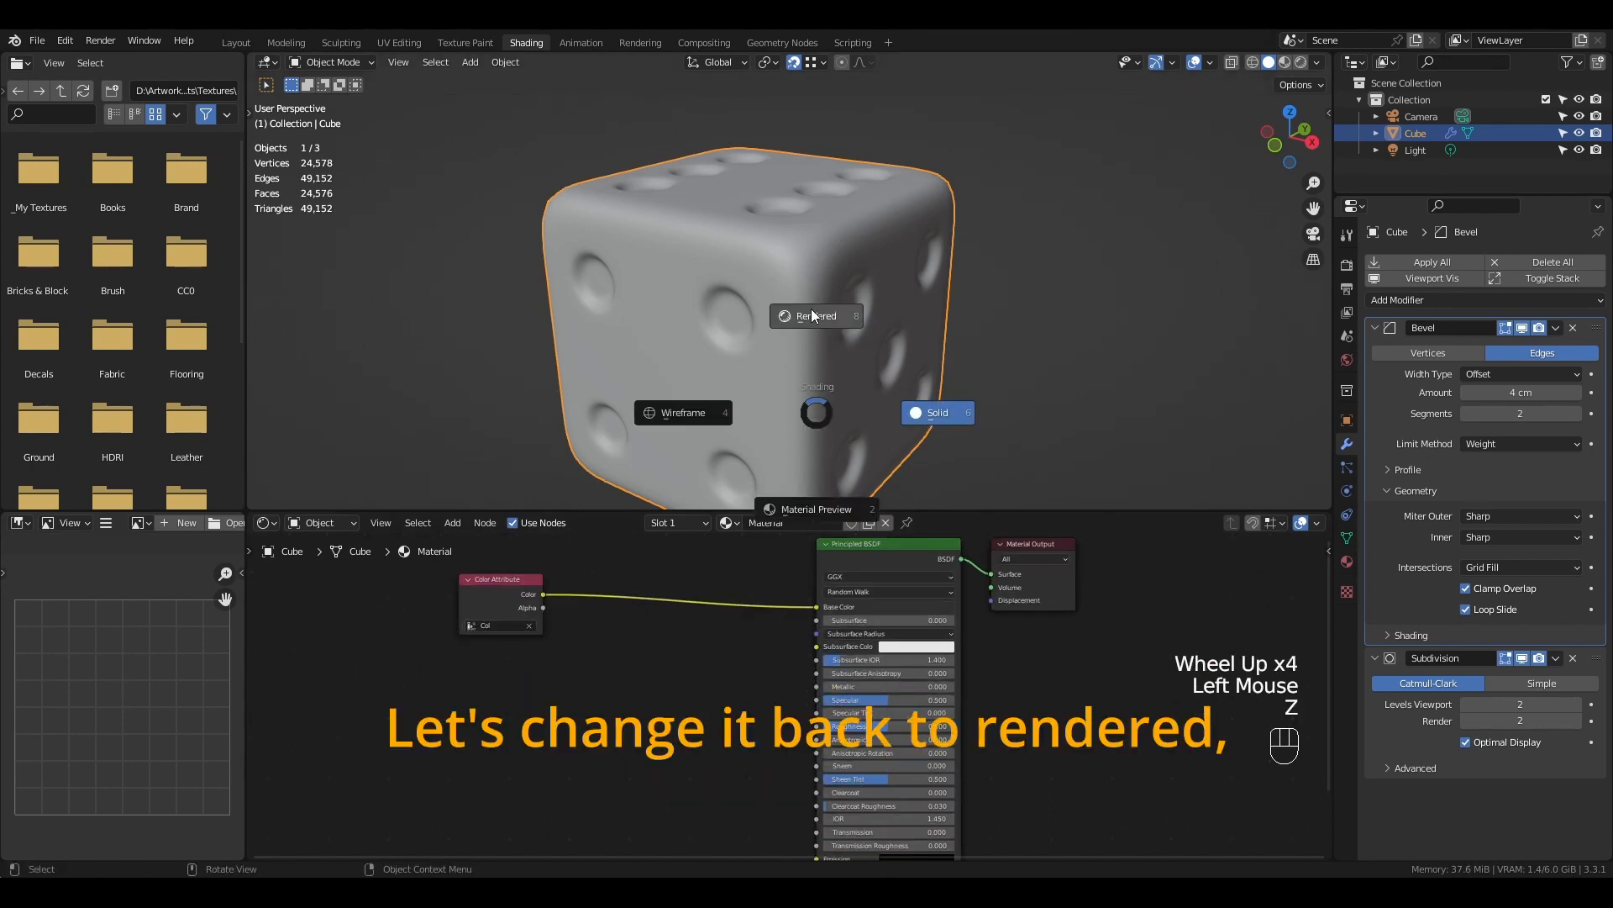
click(812, 312)
mouse_move(767, 316)
middle_down()
mouse_move(978, 254)
mouse_move(904, 219)
mouse_move(820, 223)
mouse_move(757, 340)
middle_up()
scroll(756, 340, up, 3)
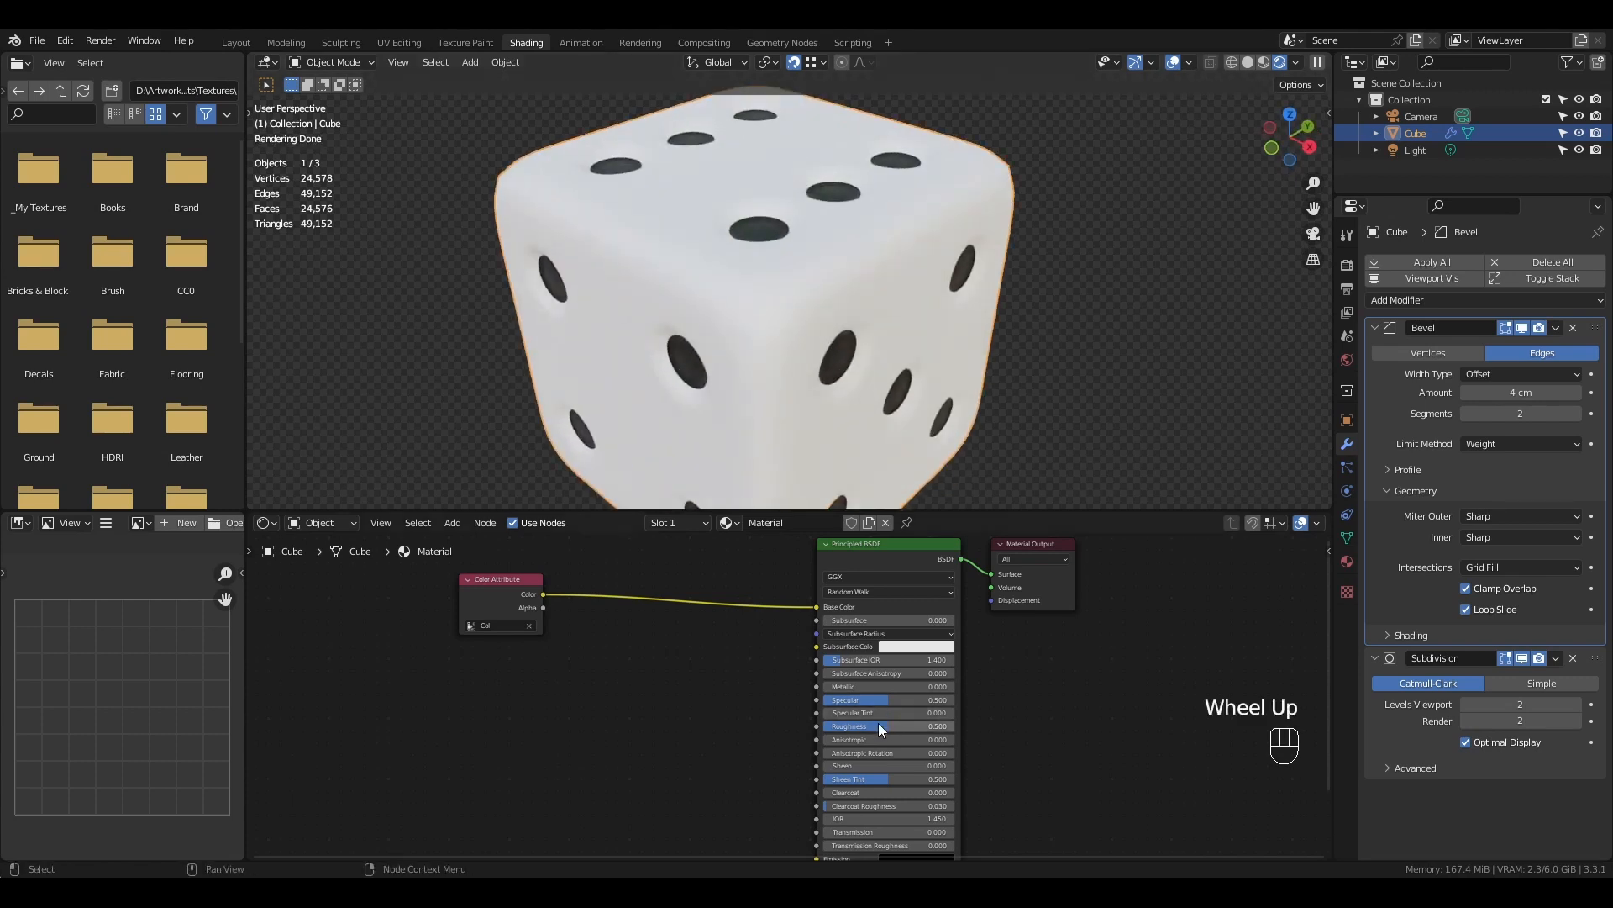
- Lower the Principled BSDF's roughness to 0.205
scroll(862, 393, down, 3)
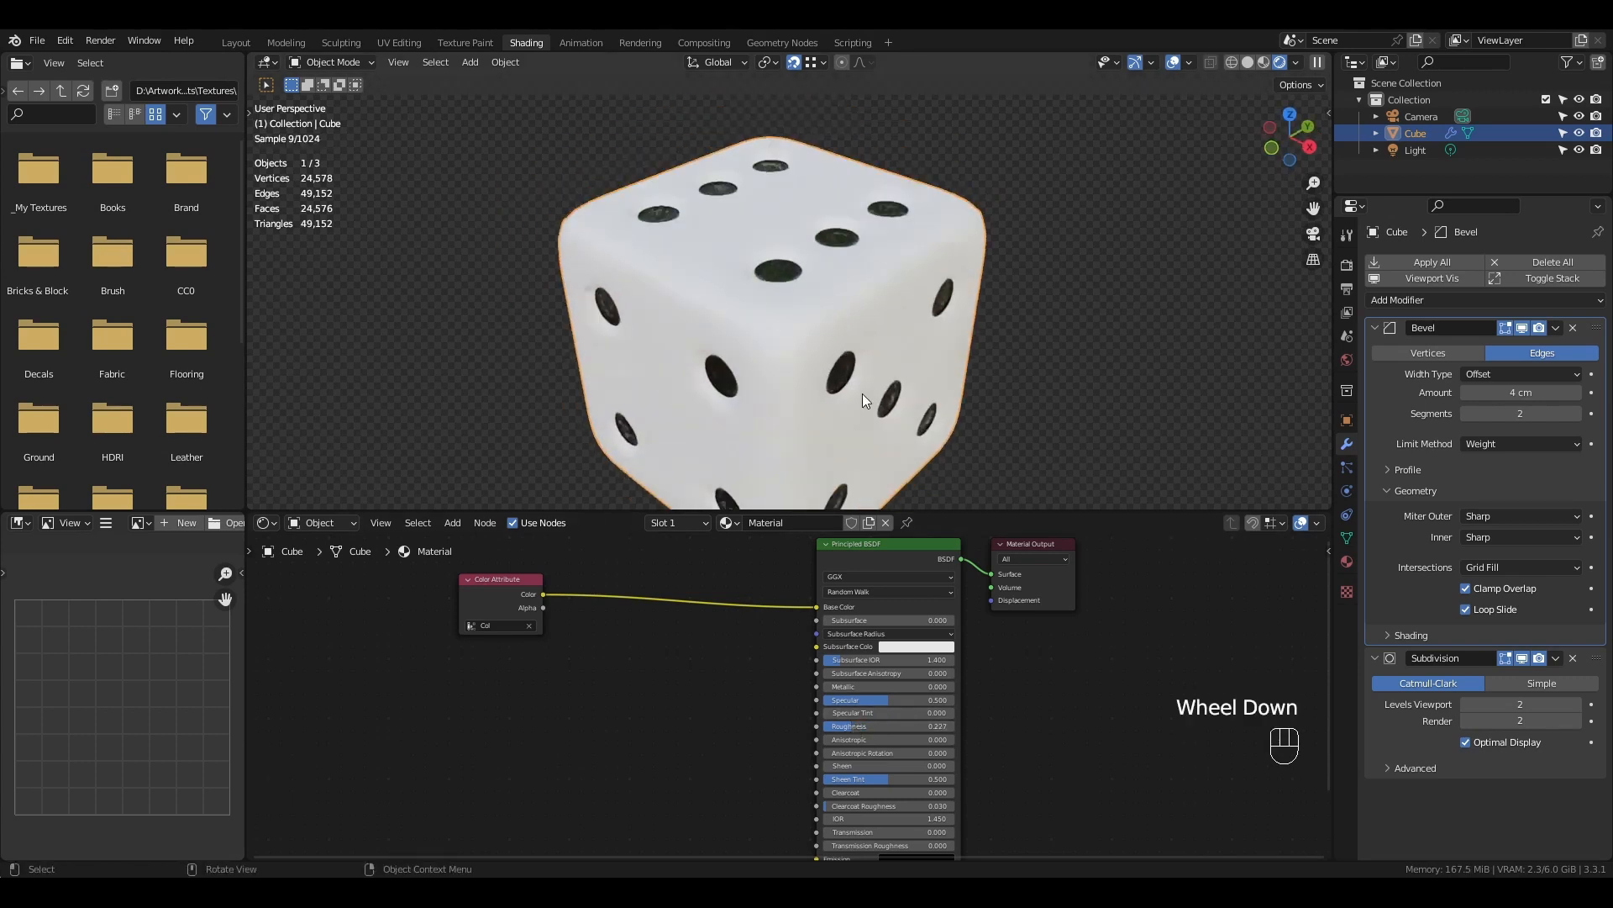
mouse_move(863, 393)
middle_down()
mouse_move(862, 300)
mouse_move(889, 312)
mouse_move(995, 291)
mouse_move(879, 333)
mouse_move(845, 410)
middle_up()
drag(853, 726, 841, 726)
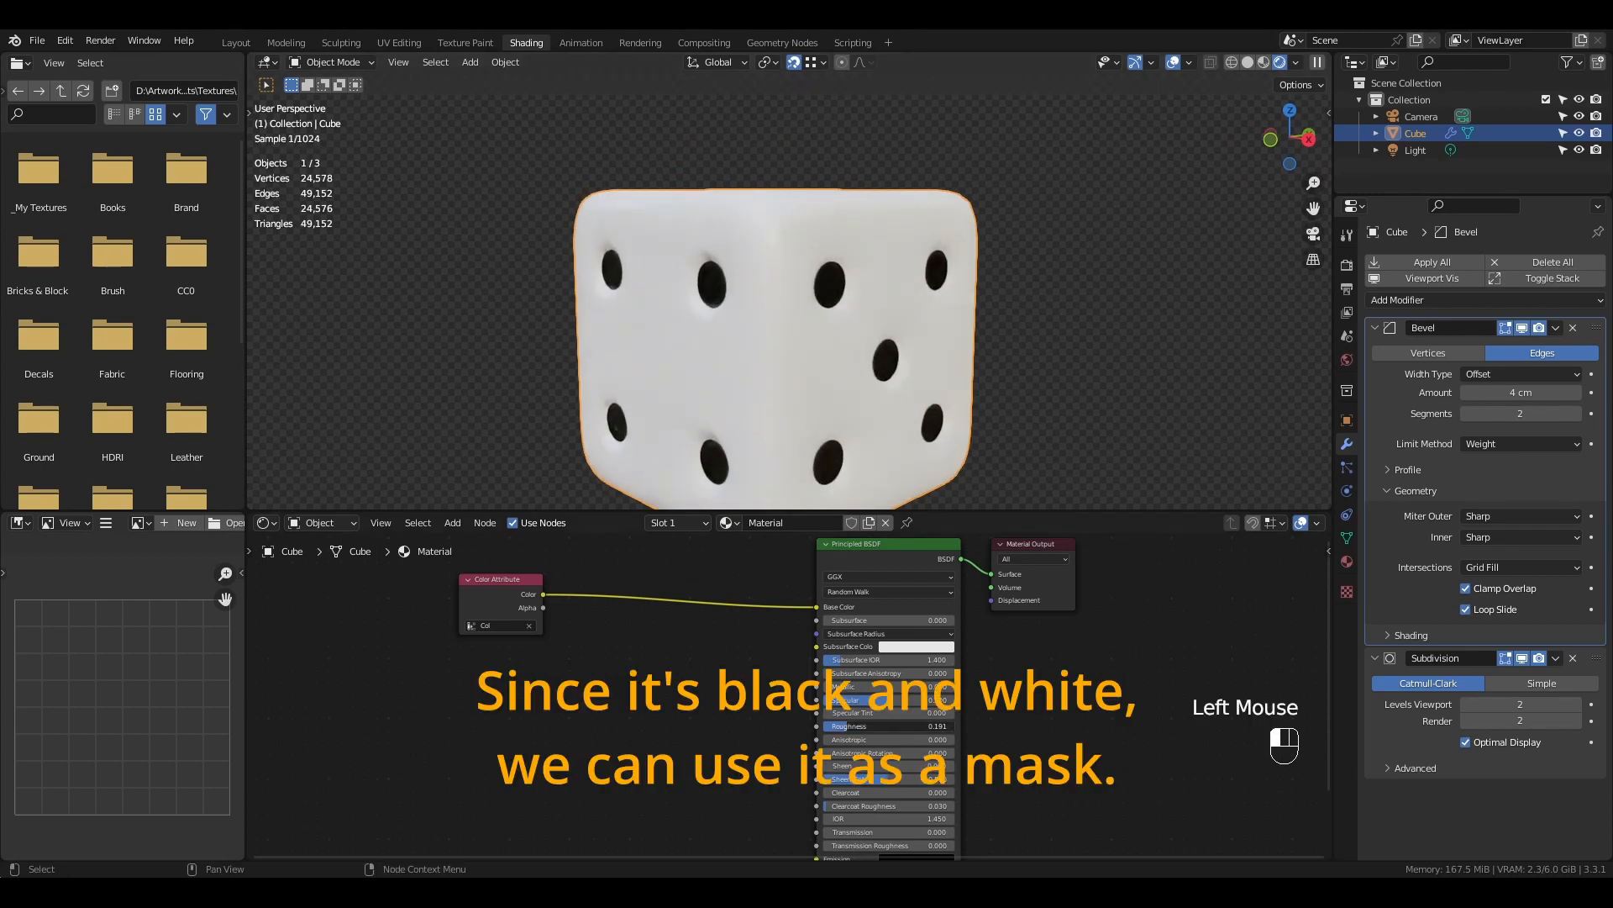
- Insert a Mix color node before the Base Color and connect the Color Attribute's Color output to its Fac input
key(shift+a)
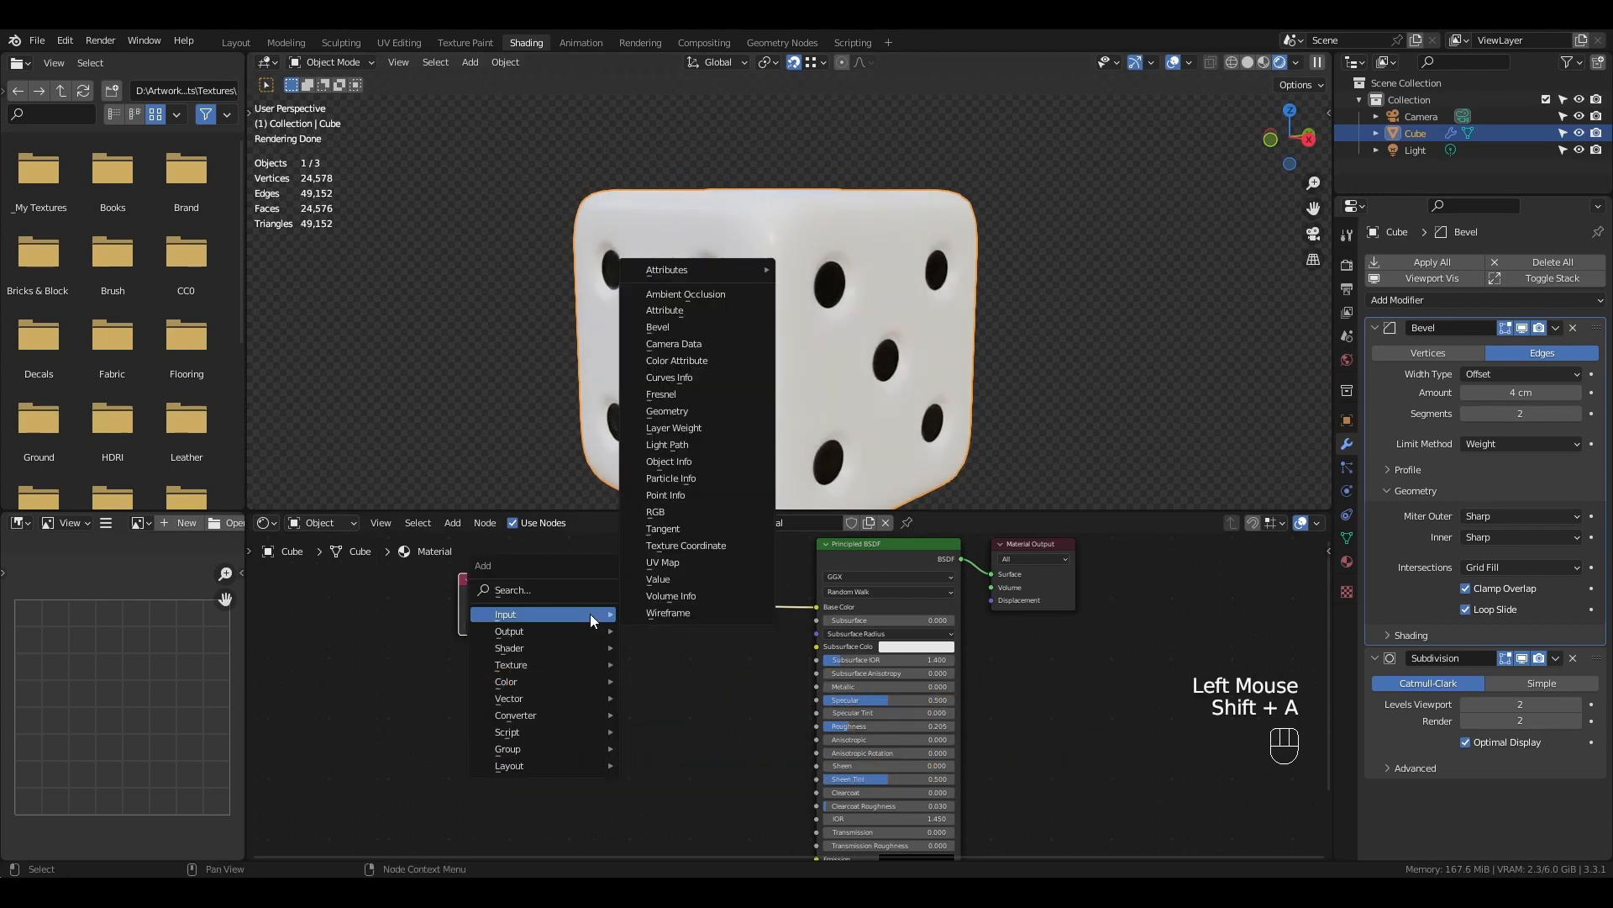
mouse_move(538, 710)
click(684, 764)
click(641, 600)
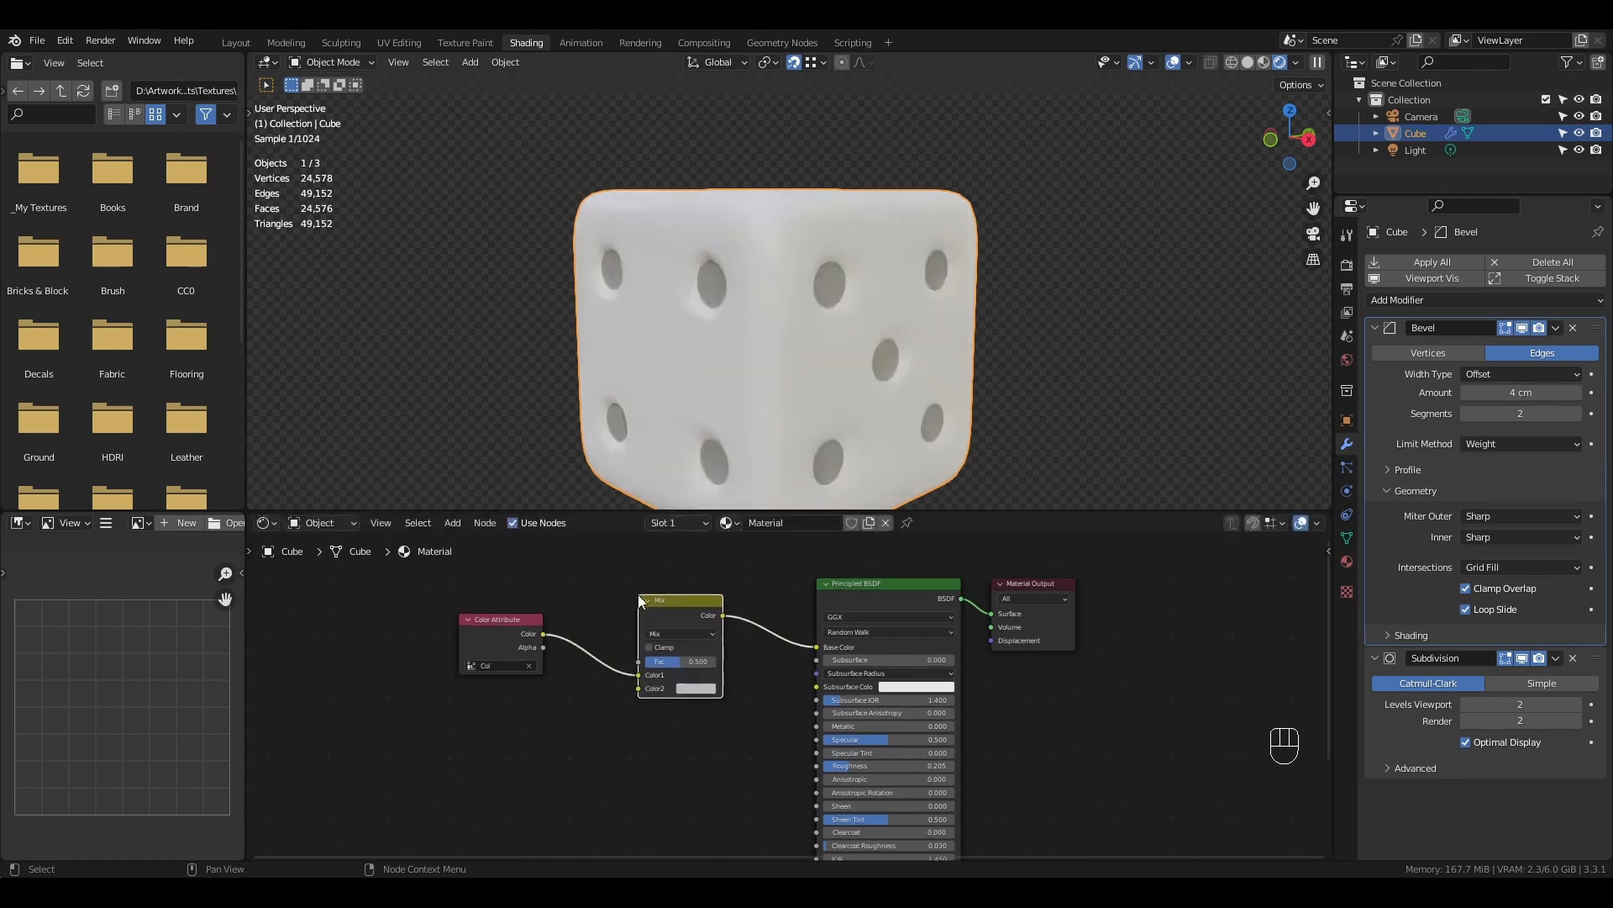
drag(641, 670, 638, 675)
- Set the Mix node's Color2 to a saturated blue for the die's body
click(694, 687)
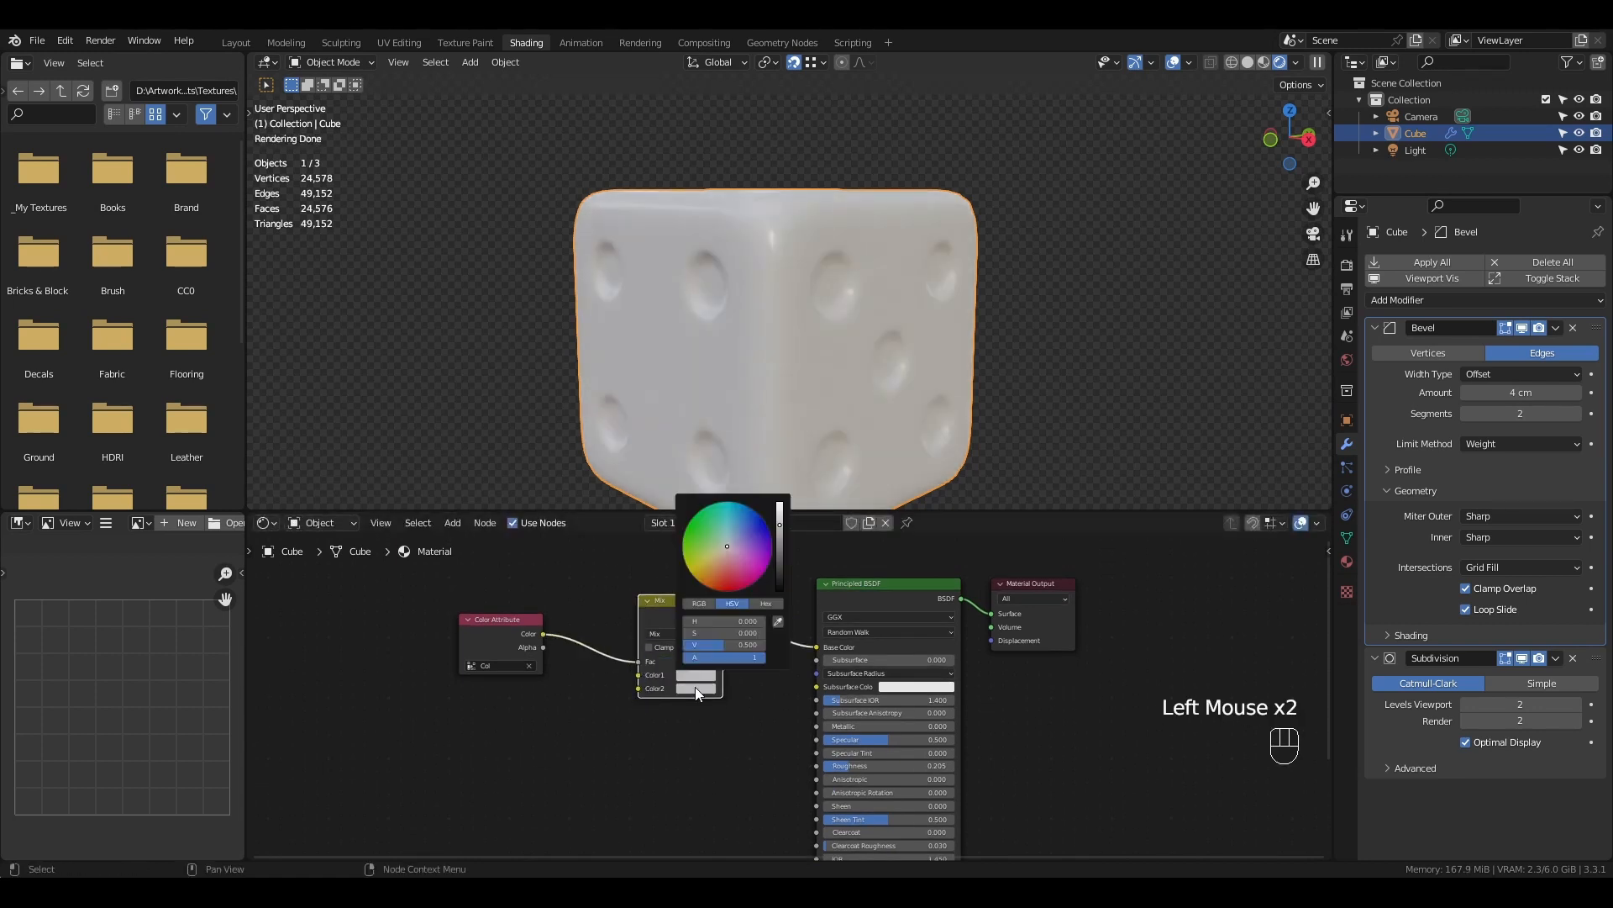
click(696, 689)
drag(729, 558, 747, 518)
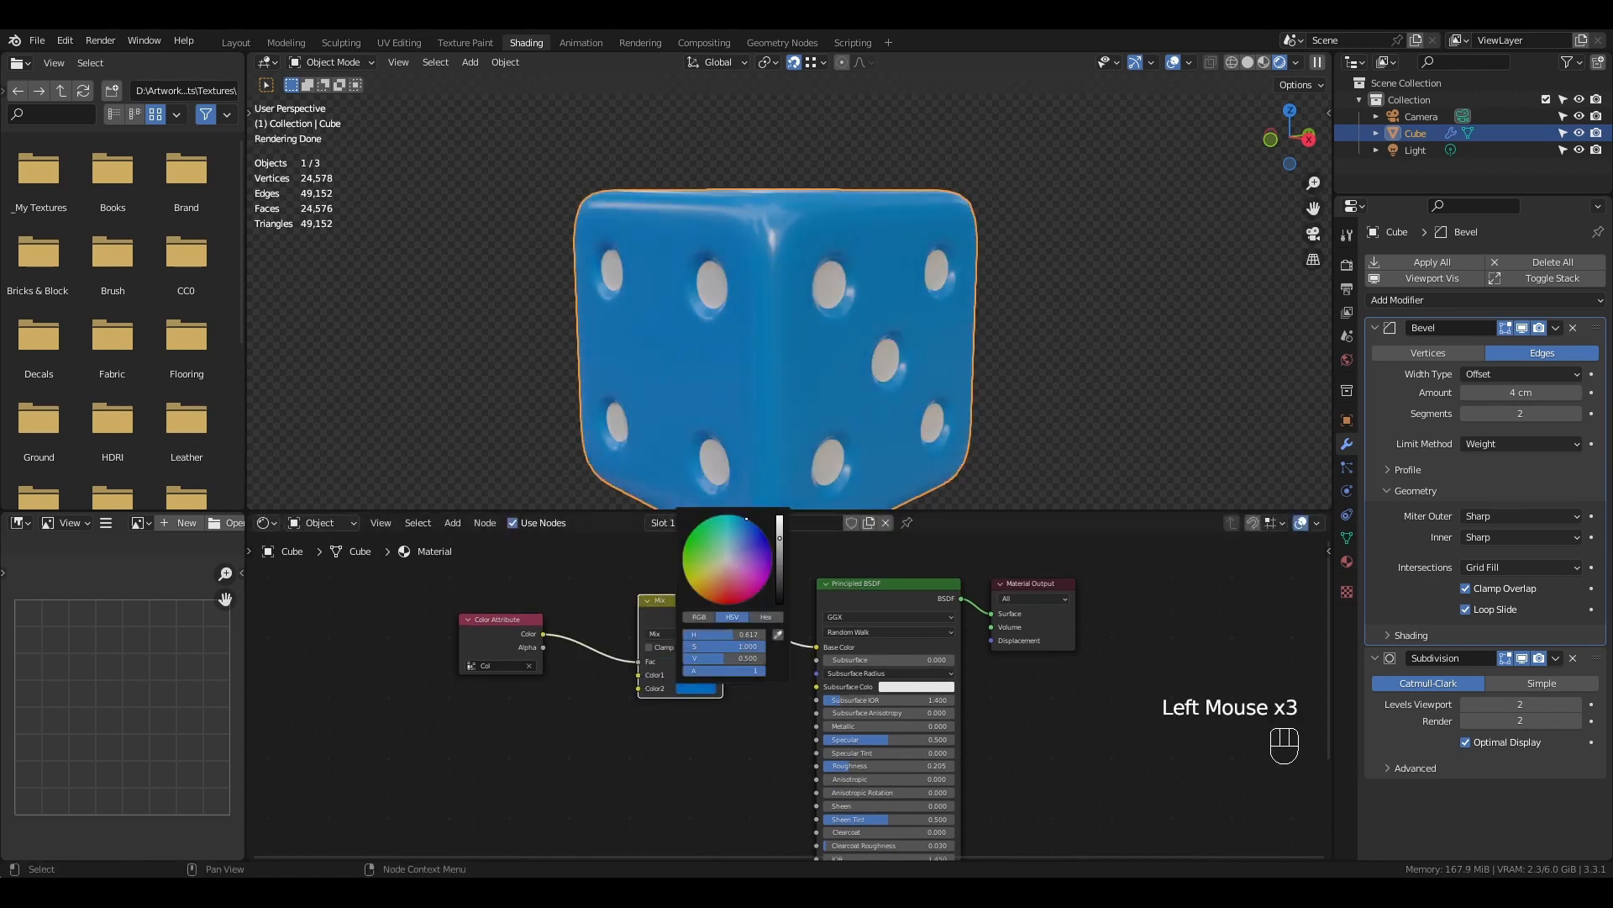
- Set the Mix node's Color1 to pure white for the die's dots
middle_drag(666, 738, 652, 687)
click(681, 623)
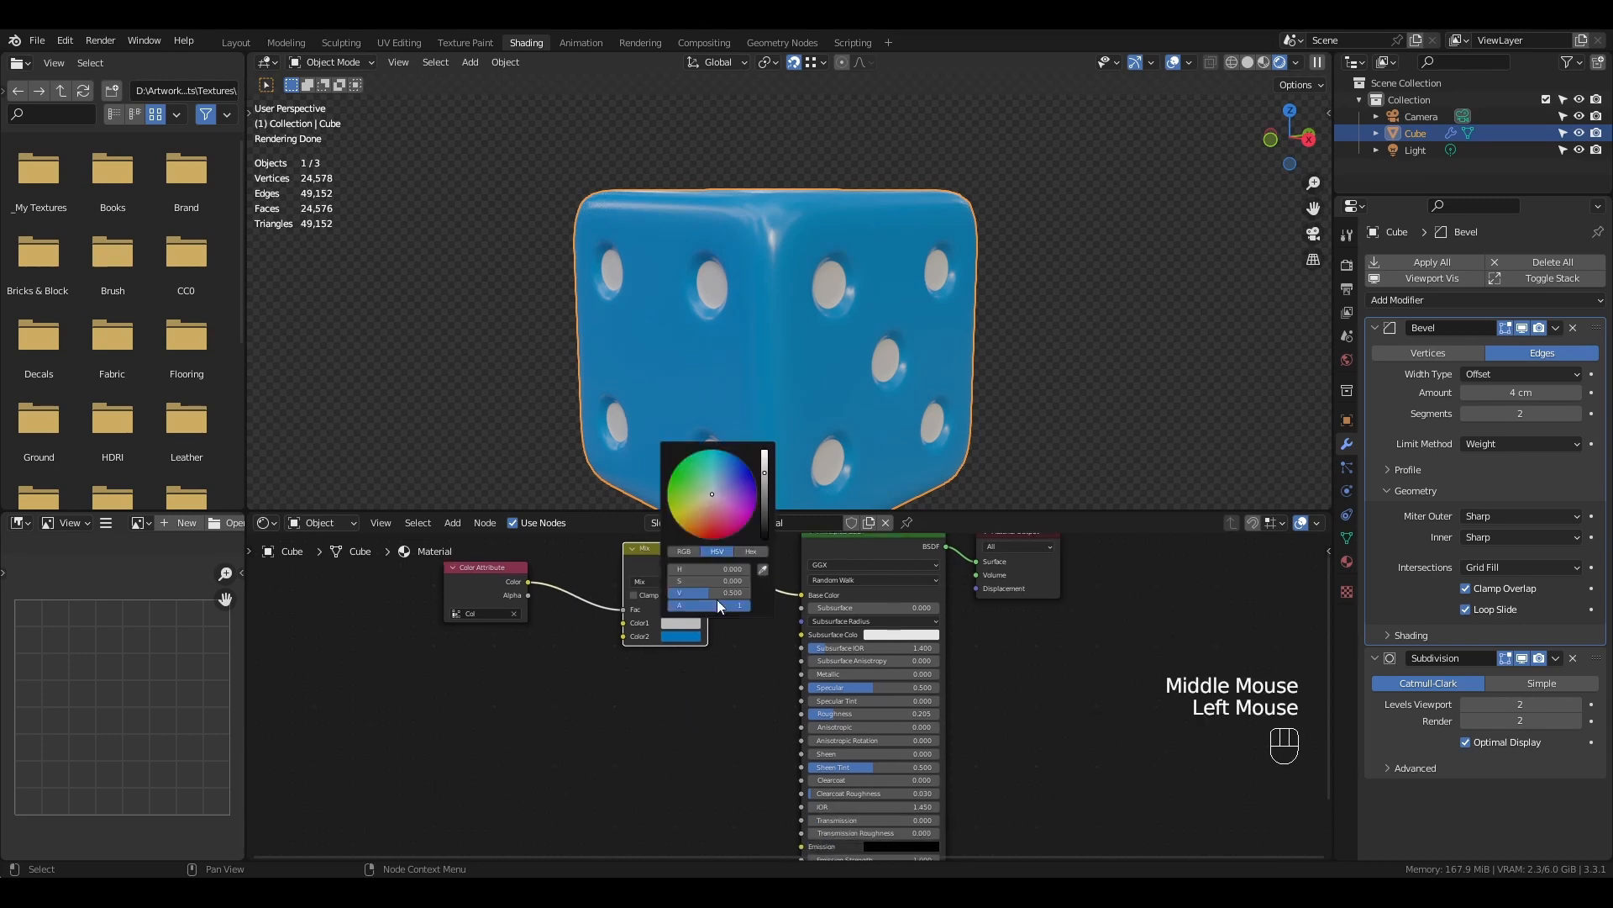
drag(765, 487, 765, 538)
- Raise the Principled BSDF's transmission to 1.000 and view the glassy die from above
middle_drag(756, 672, 746, 624)
middle_drag(806, 756, 831, 683)
drag(874, 699, 956, 706)
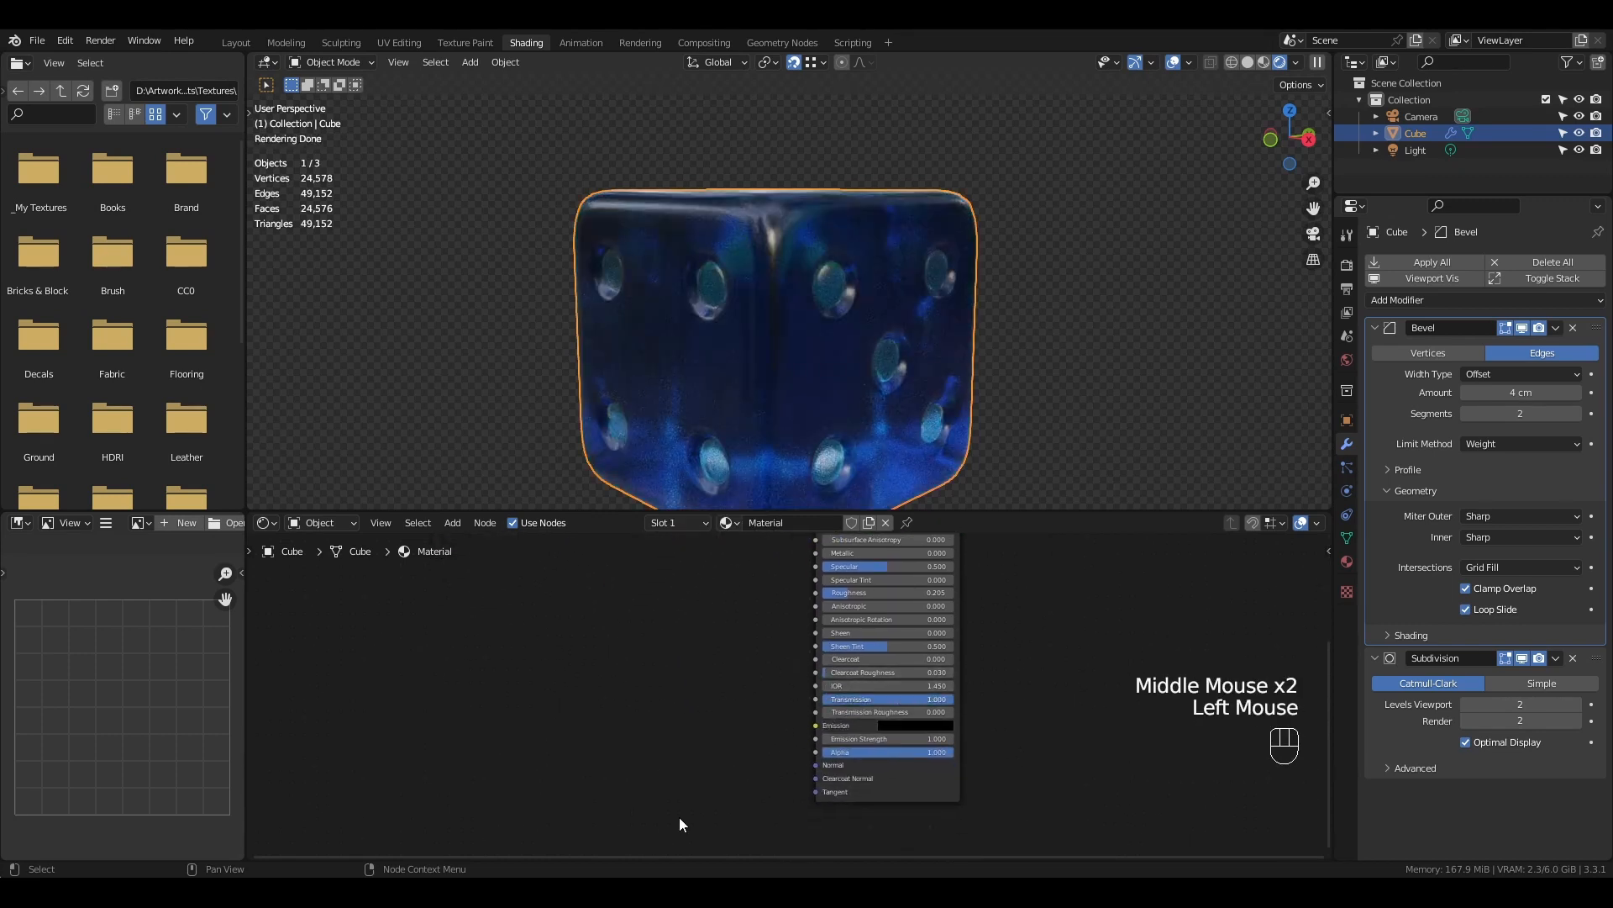
mouse_move(813, 385)
middle_down()
mouse_move(817, 437)
mouse_move(830, 316)
mouse_move(826, 396)
middle_up()
scroll(815, 358, down, 2)
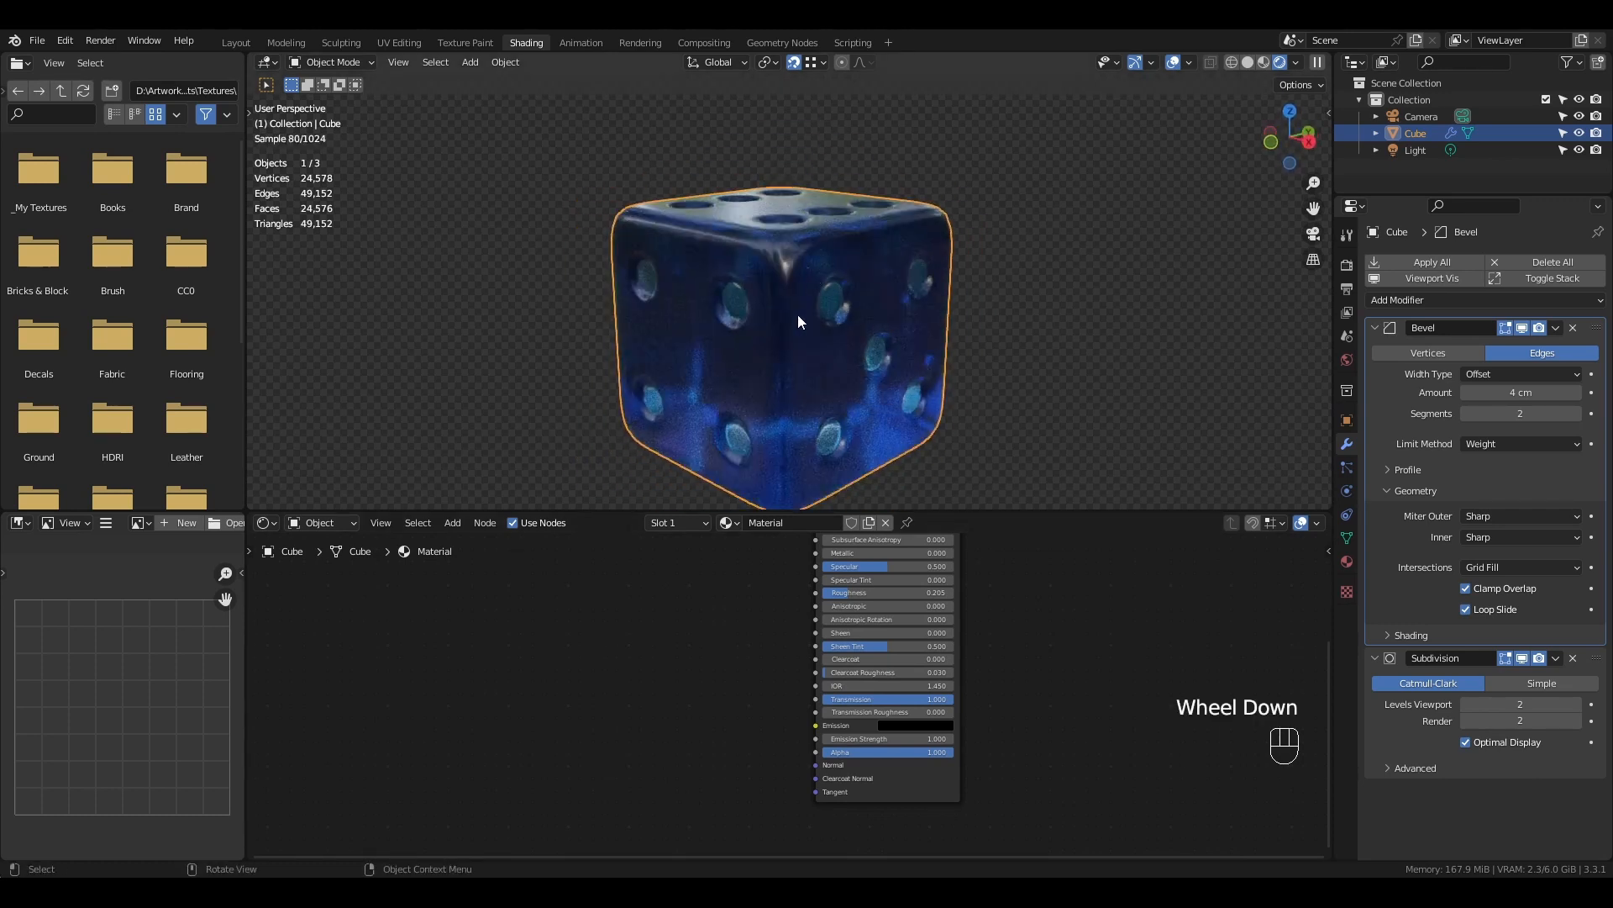
middle_drag(799, 315, 804, 355)
- Connect the Color Attribute's Color output to the Principled BSDF's Transmission input so the vertex-color mask limits transparency to the body
middle_drag(565, 542, 590, 571)
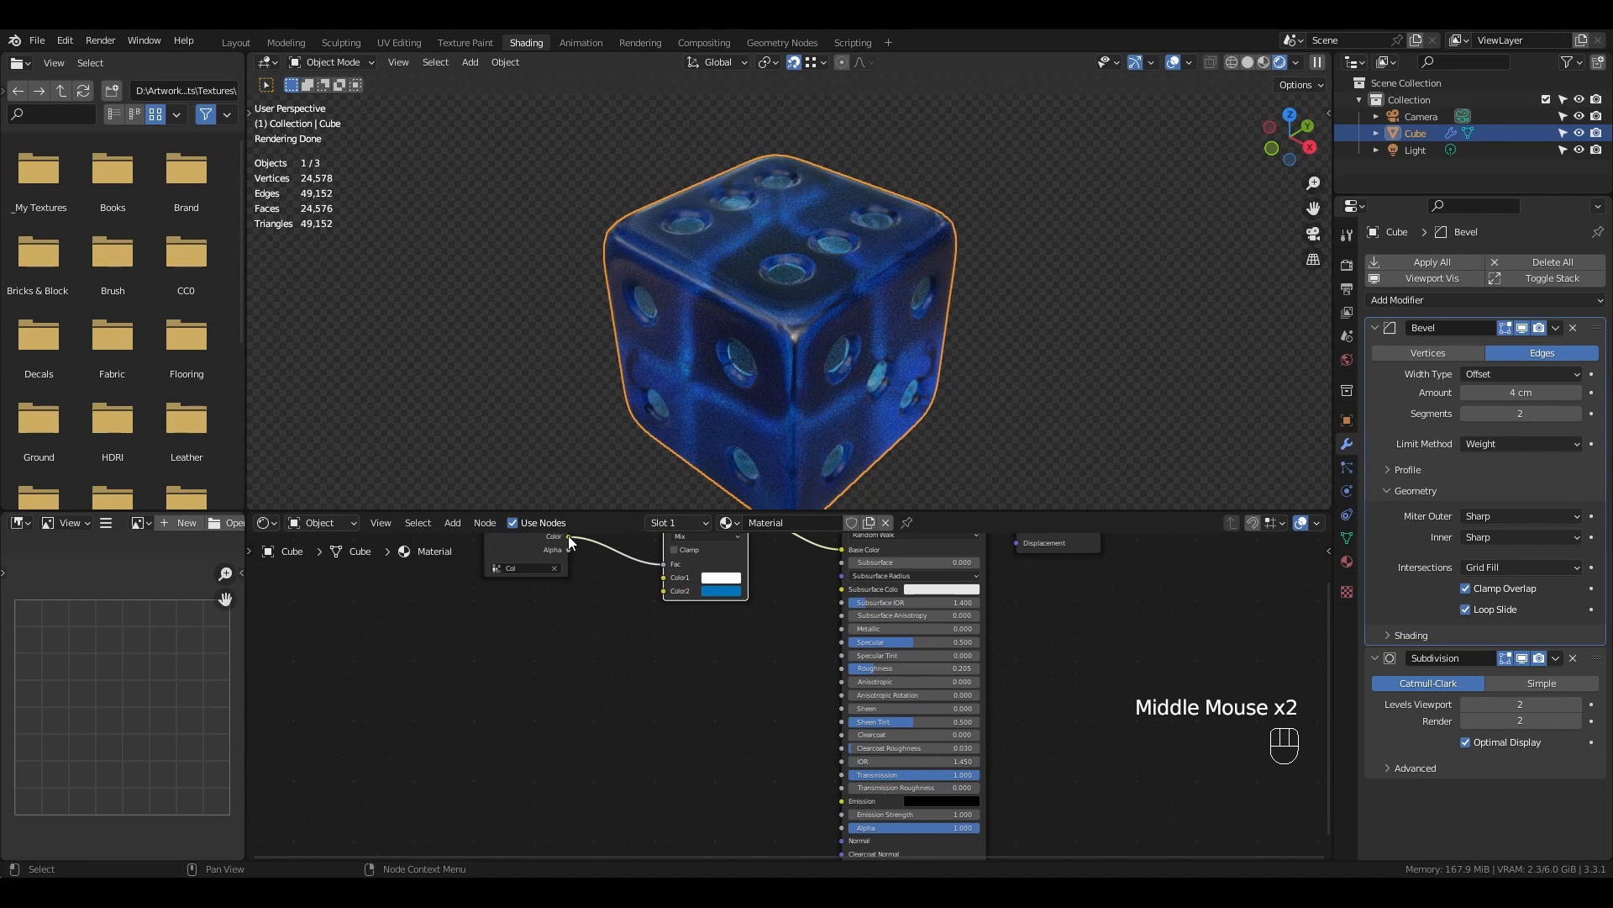
drag(568, 536, 842, 774)
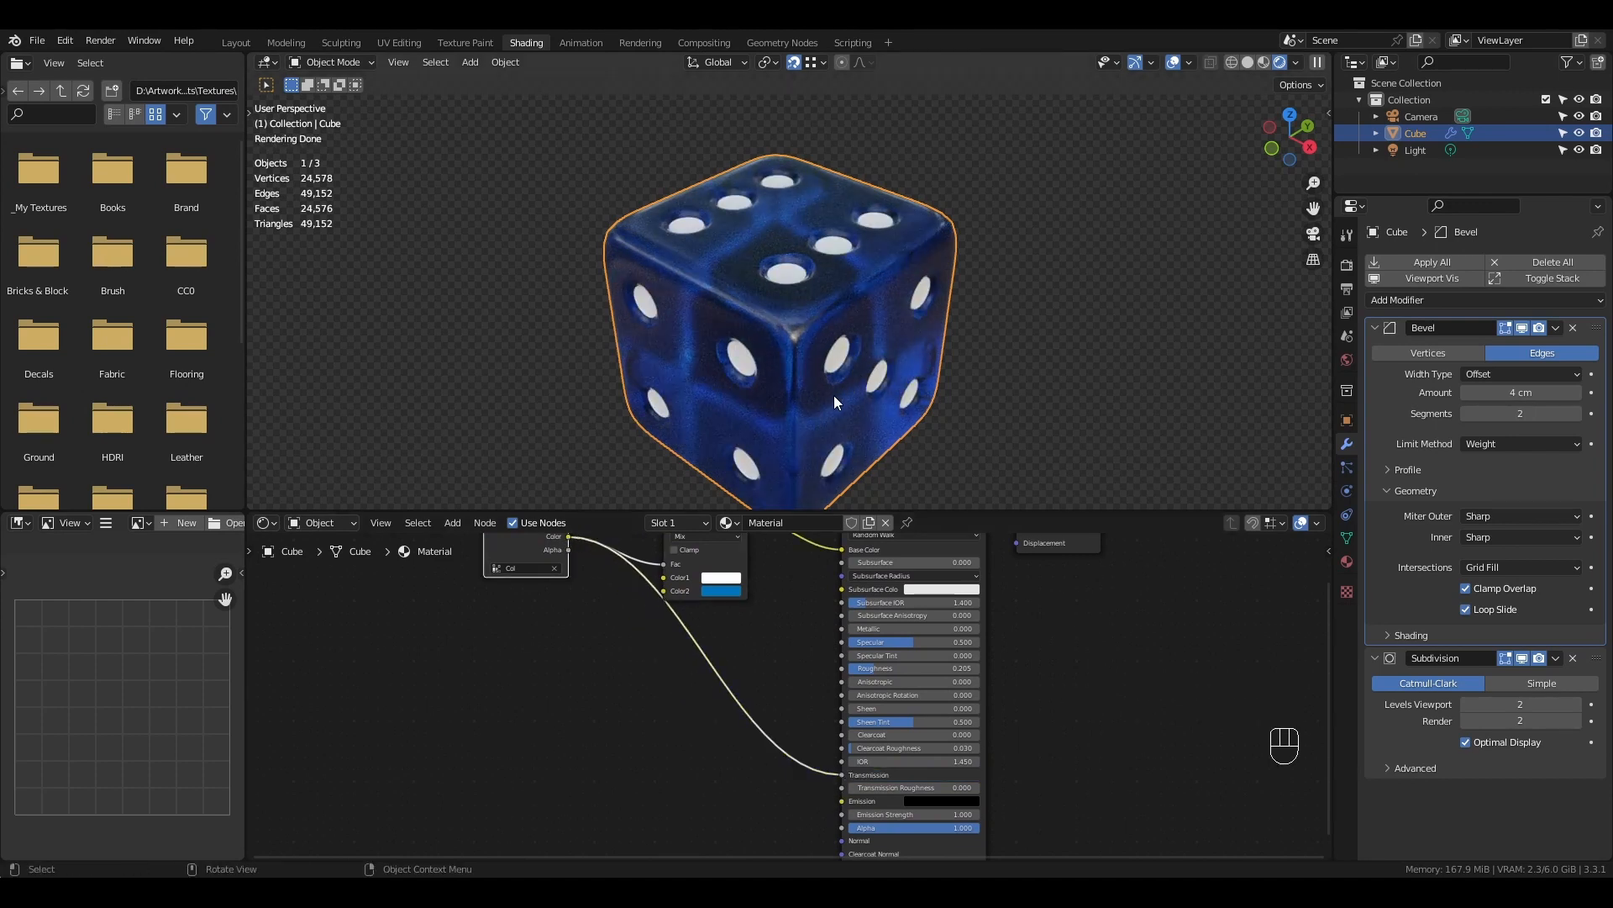
middle_drag(834, 395, 825, 348)
scroll(826, 348, down, 1)
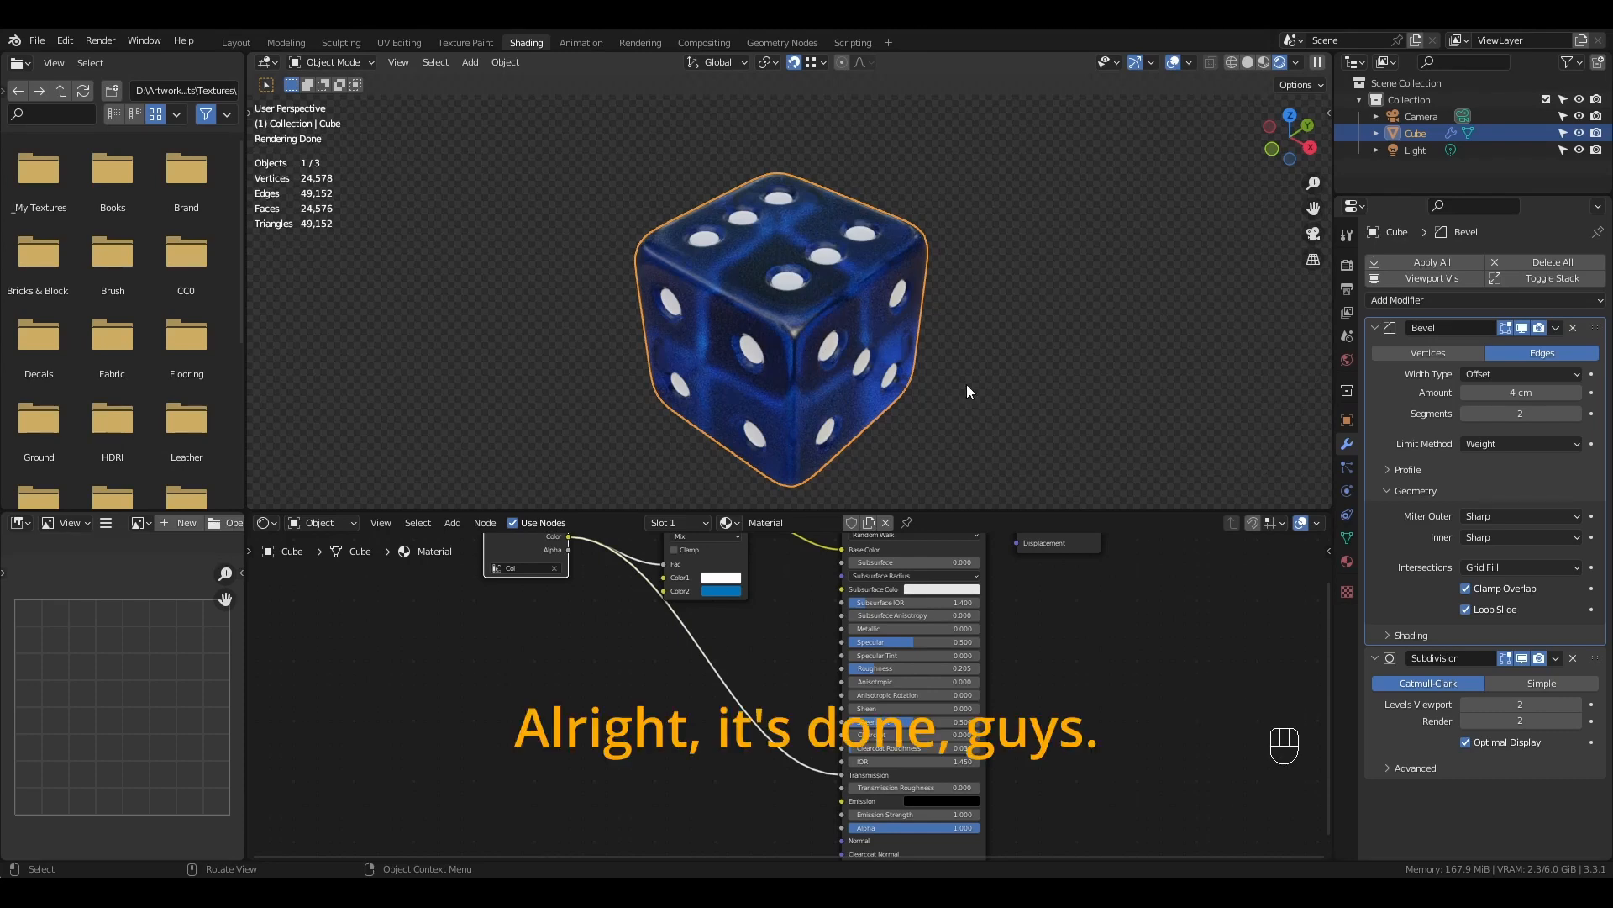